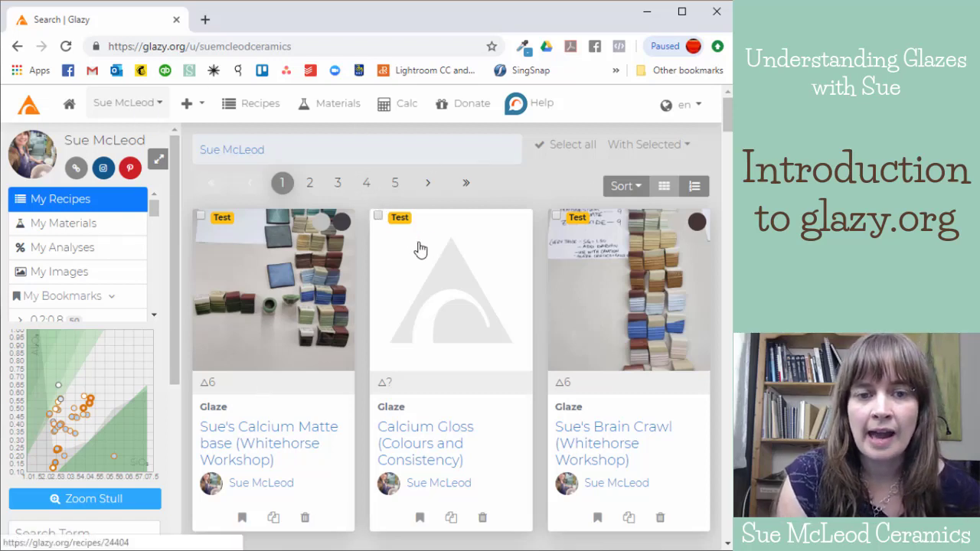
{"action": "scroll", "coordinate": [451, 233], "scroll_direction": "down", "scroll_amount": 4}
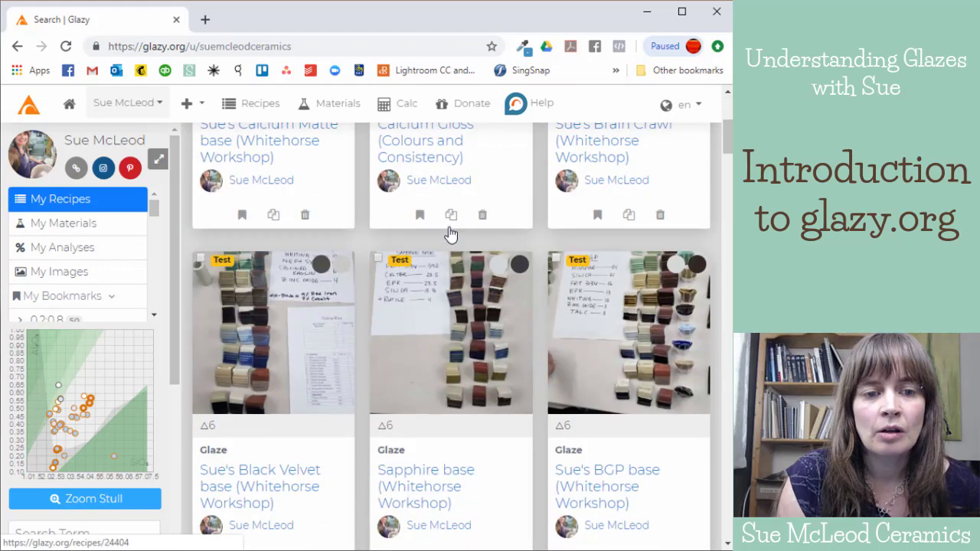
{"action": "scroll", "coordinate": [433, 286], "scroll_direction": "down", "scroll_amount": 6}
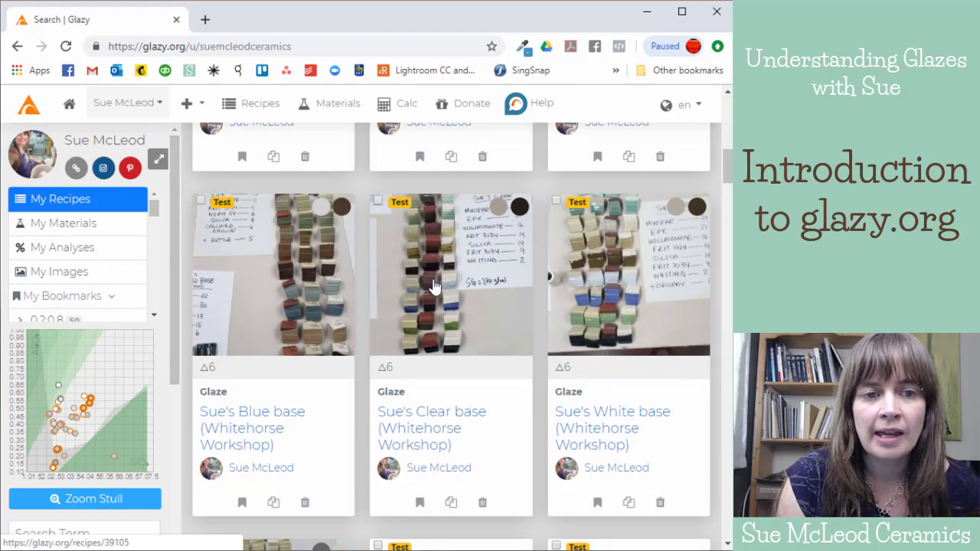
{"action": "scroll", "coordinate": [430, 286], "scroll_direction": "down", "scroll_amount": 3}
{"action": "scroll", "coordinate": [428, 287], "scroll_direction": "down", "scroll_amount": 8}
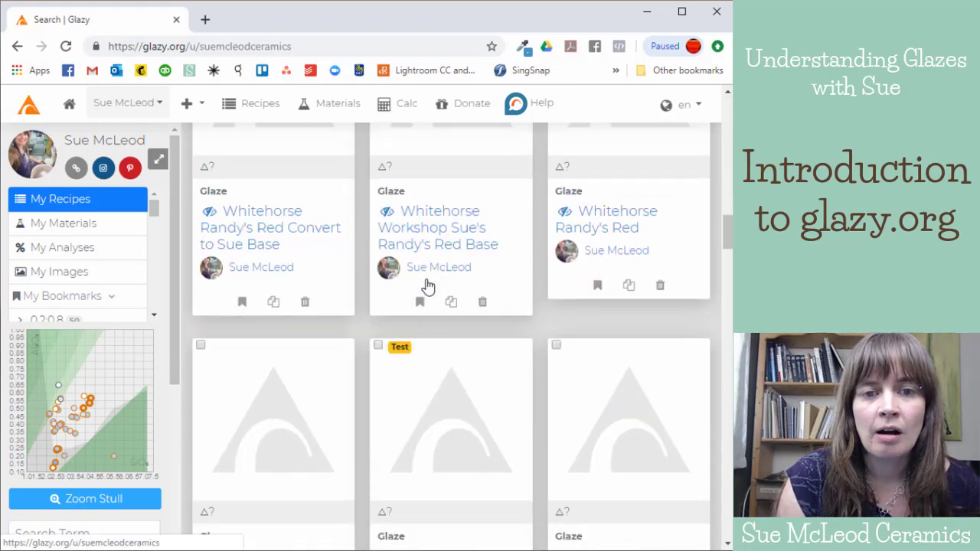
{"action": "scroll", "coordinate": [428, 285], "scroll_direction": "down", "scroll_amount": 15}
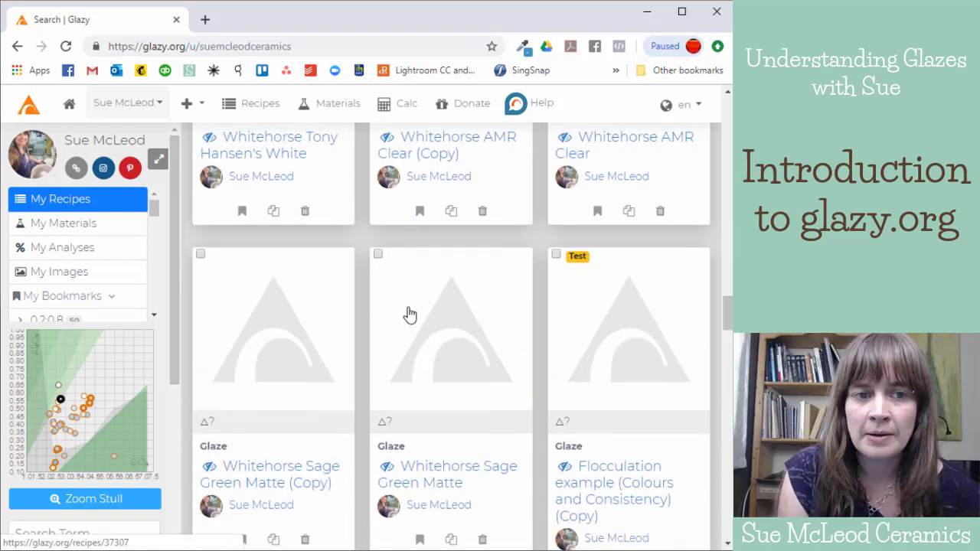
{"action": "scroll", "coordinate": [418, 309], "scroll_direction": "up", "scroll_amount": 2}
{"action": "scroll", "coordinate": [418, 309], "scroll_direction": "up", "scroll_amount": 10}
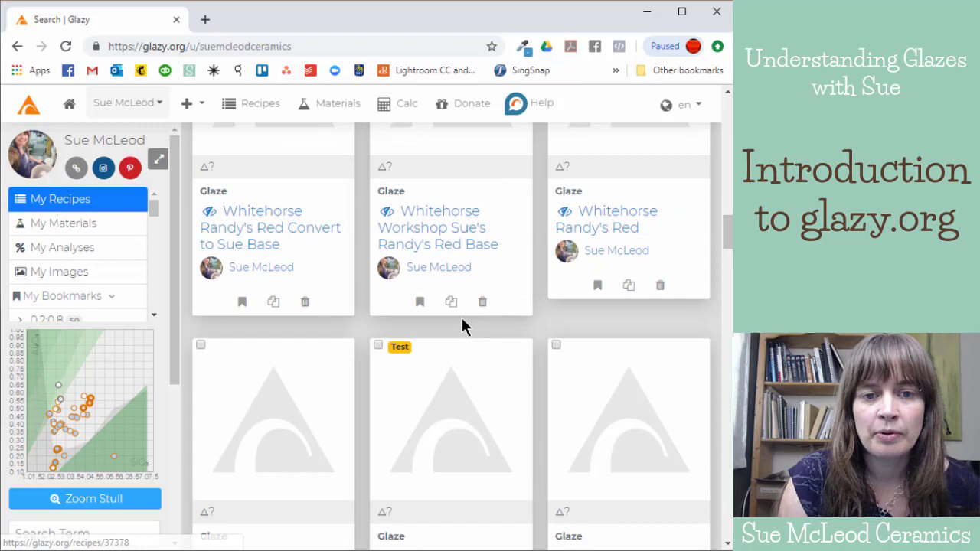
{"action": "scroll", "coordinate": [464, 318], "scroll_direction": "up", "scroll_amount": 8}
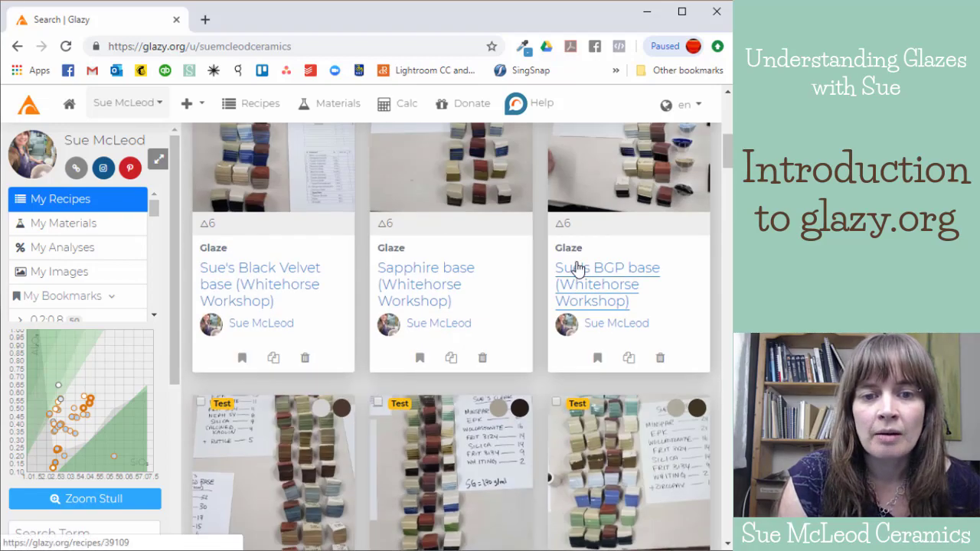
{"action": "scroll", "coordinate": [479, 355], "scroll_direction": "down", "scroll_amount": 3}
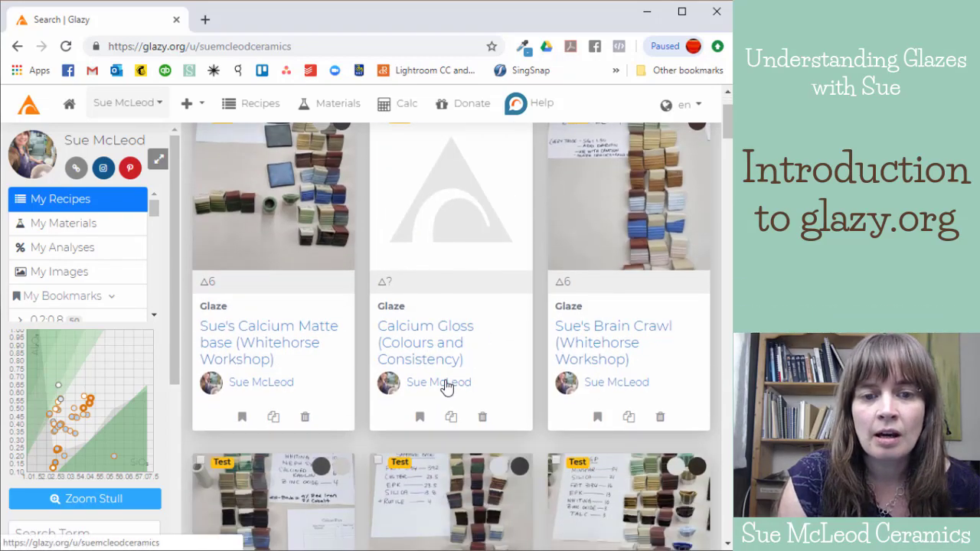
{"action": "scroll", "coordinate": [498, 320], "scroll_direction": "down", "scroll_amount": 4}
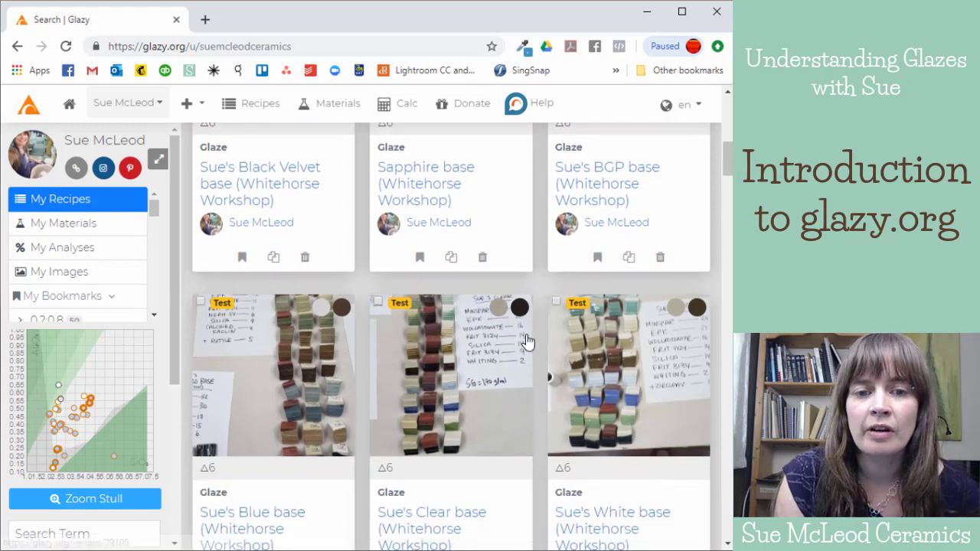
{"action": "scroll", "coordinate": [509, 326], "scroll_direction": "down", "scroll_amount": 2}
{"action": "scroll", "coordinate": [502, 310], "scroll_direction": "down", "scroll_amount": 3}
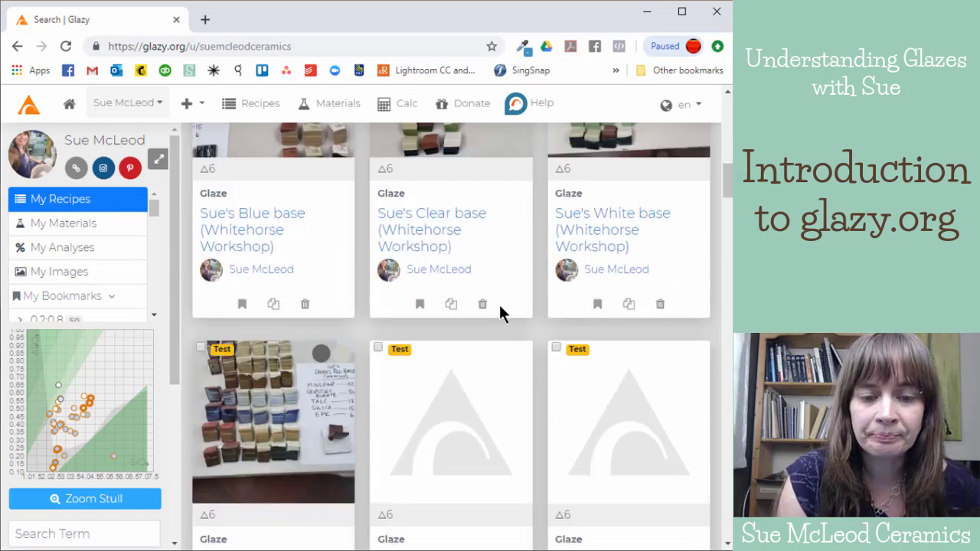
{"action": "scroll", "coordinate": [512, 253], "scroll_direction": "down", "scroll_amount": 4}
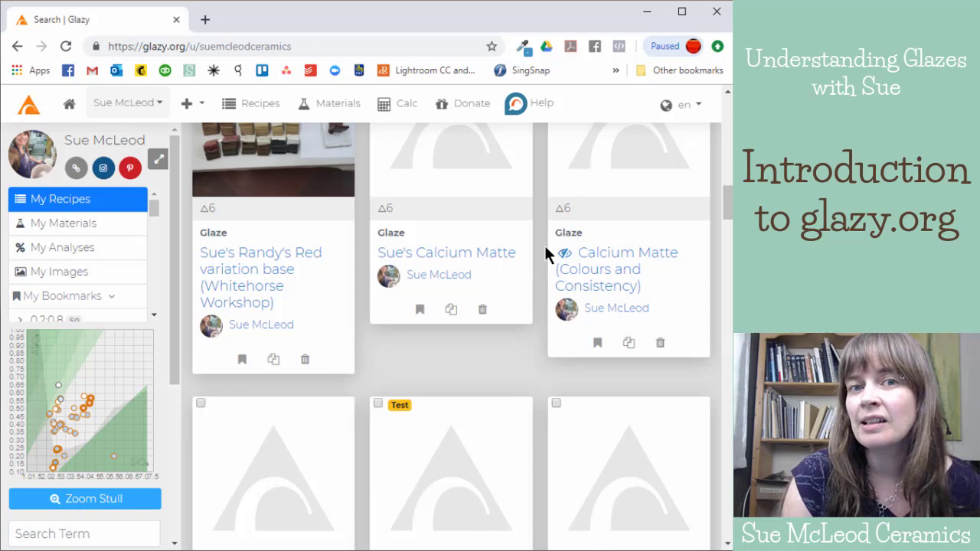
{"action": "scroll", "coordinate": [546, 291], "scroll_direction": "down", "scroll_amount": 2}
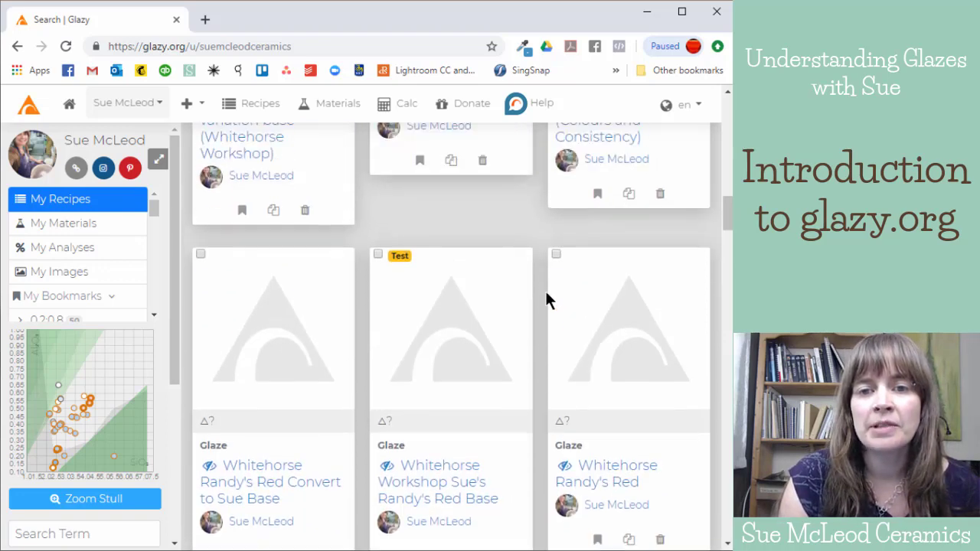
{"action": "scroll", "coordinate": [545, 289], "scroll_direction": "up", "scroll_amount": 2}
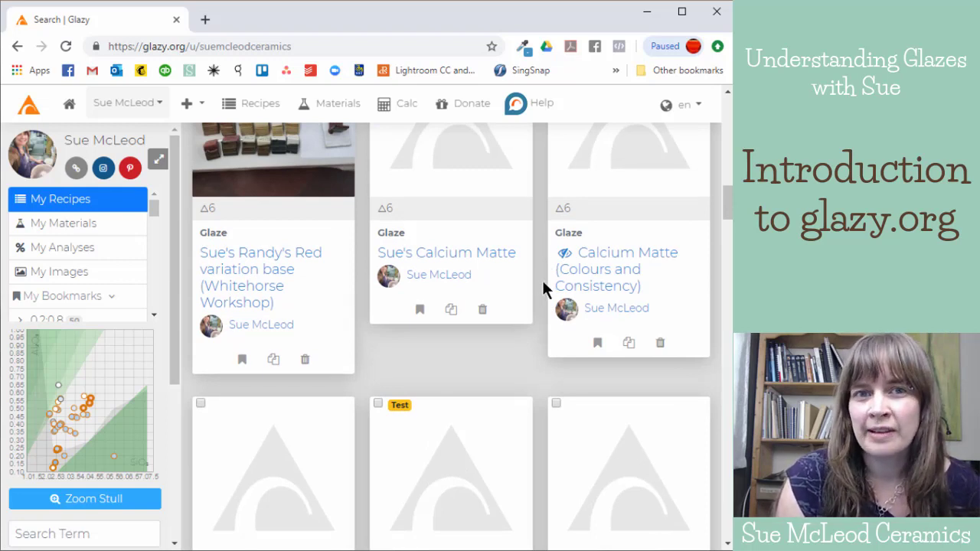
{"action": "scroll", "coordinate": [541, 278], "scroll_direction": "down", "scroll_amount": 2}
{"action": "scroll", "coordinate": [543, 284], "scroll_direction": "up", "scroll_amount": 2}
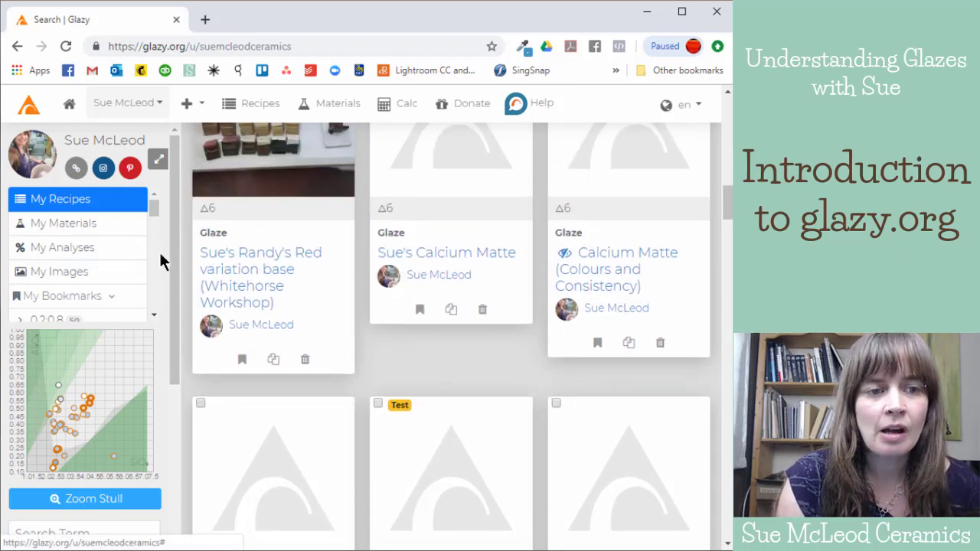
{"action": "scroll", "coordinate": [138, 278], "scroll_direction": "down", "scroll_amount": 5}
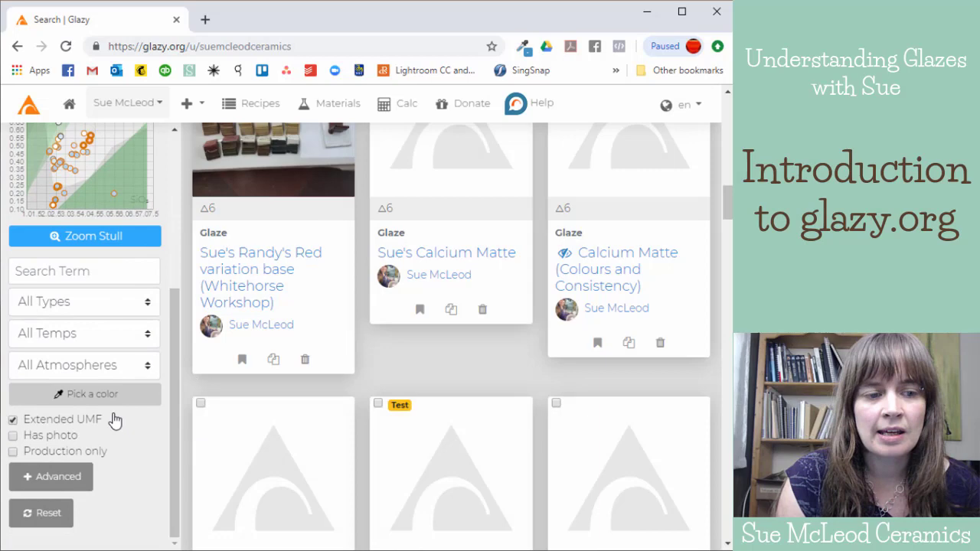
Step: Filter recipes by Has photo and browse results like Black Velvet and Sapphire Blue
{"action": "left_click", "coordinate": [13, 436]}
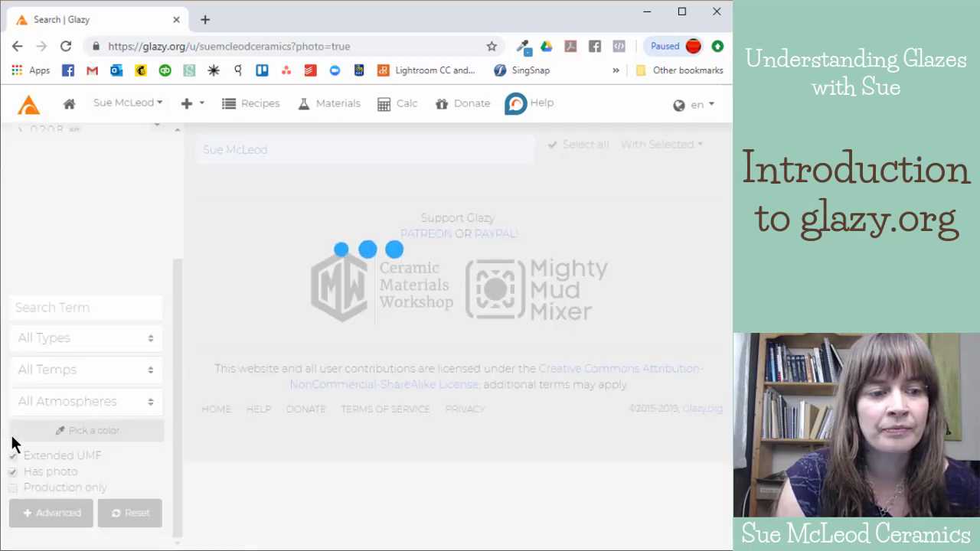
{"action": "scroll", "coordinate": [410, 294], "scroll_direction": "down", "scroll_amount": 10}
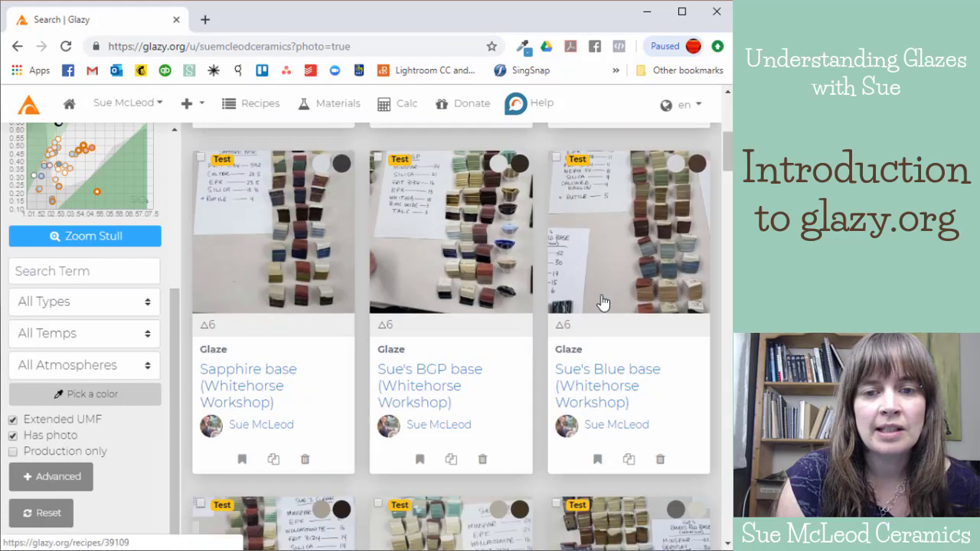
{"action": "scroll", "coordinate": [551, 280], "scroll_direction": "down", "scroll_amount": 2}
{"action": "scroll", "coordinate": [551, 279], "scroll_direction": "up", "scroll_amount": 7}
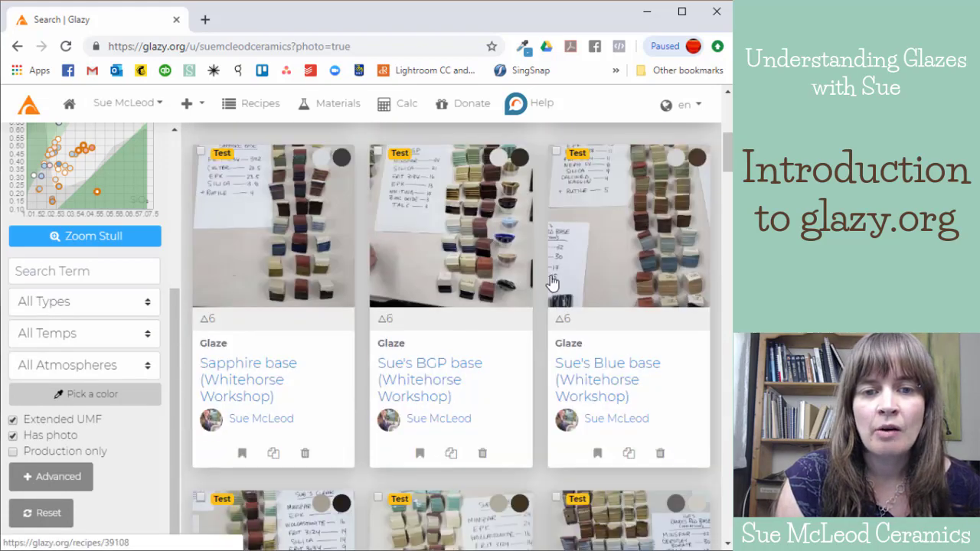
{"action": "scroll", "coordinate": [551, 279], "scroll_direction": "down", "scroll_amount": 7}
{"action": "scroll", "coordinate": [551, 283], "scroll_direction": "down", "scroll_amount": 15}
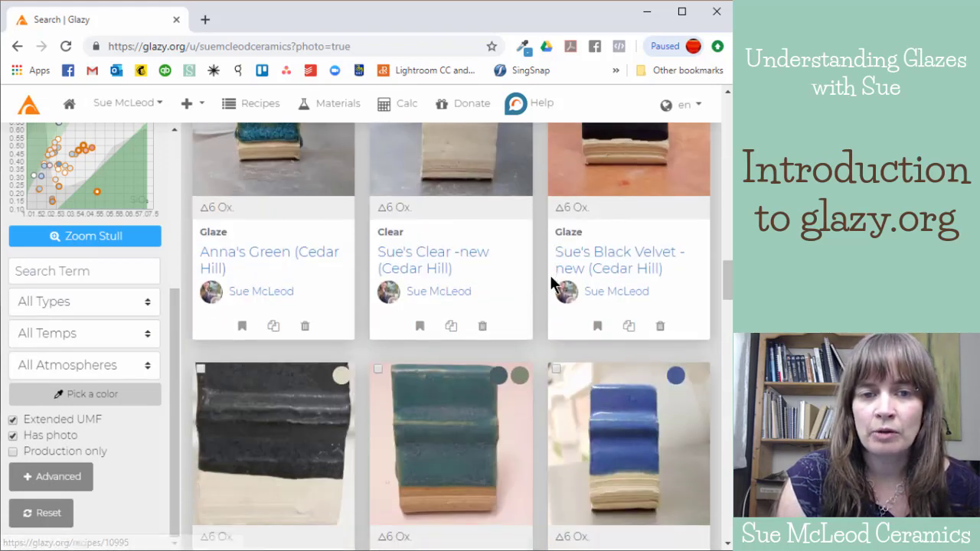
{"action": "scroll", "coordinate": [551, 283], "scroll_direction": "down", "scroll_amount": 11}
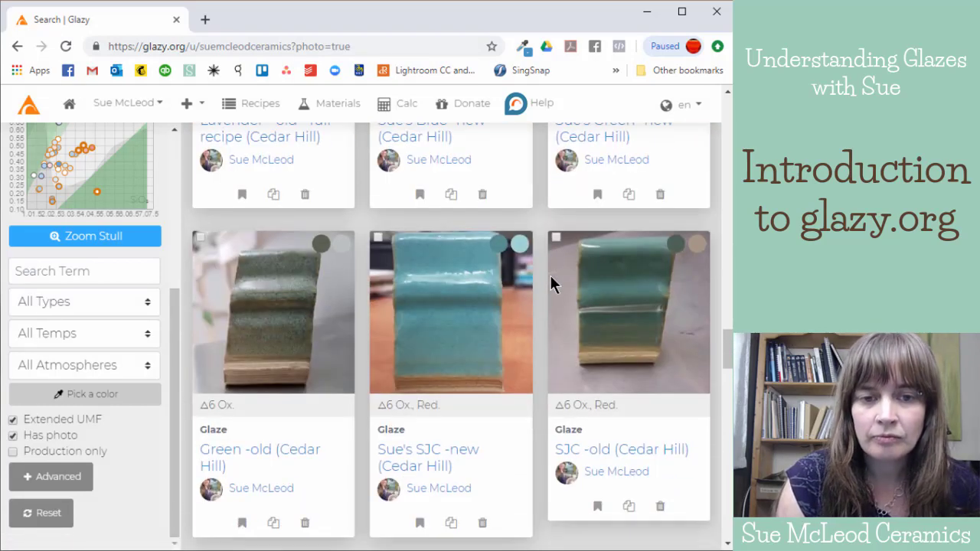
{"action": "scroll", "coordinate": [529, 298], "scroll_direction": "down", "scroll_amount": 1}
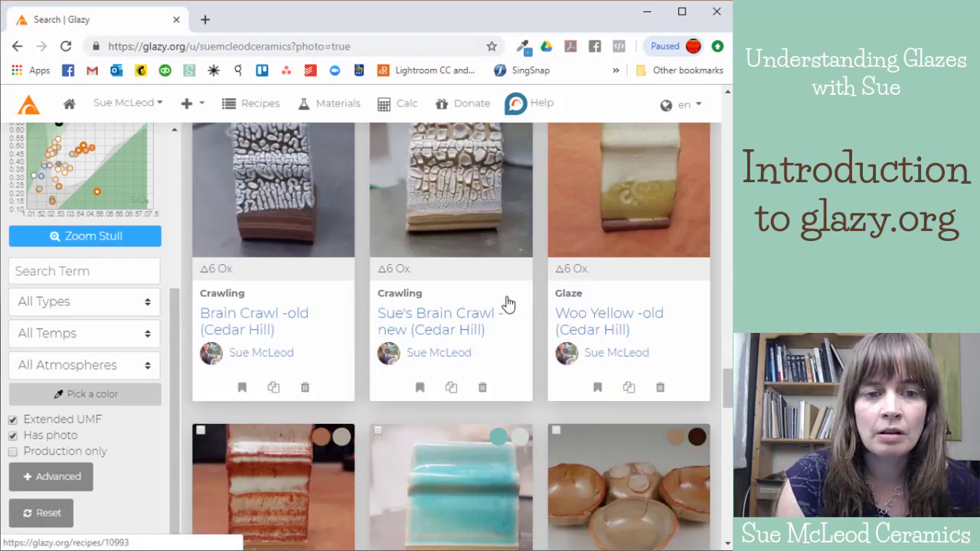
{"action": "scroll", "coordinate": [505, 306], "scroll_direction": "up", "scroll_amount": 8}
{"action": "scroll", "coordinate": [511, 311], "scroll_direction": "down", "scroll_amount": 4}
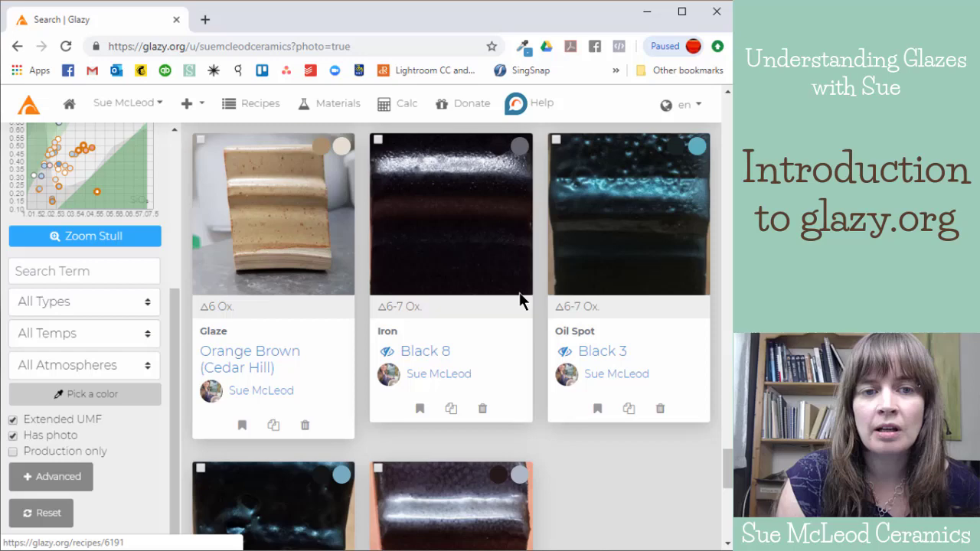
{"action": "scroll", "coordinate": [521, 296], "scroll_direction": "up", "scroll_amount": 5}
{"action": "scroll", "coordinate": [519, 299], "scroll_direction": "up", "scroll_amount": 3}
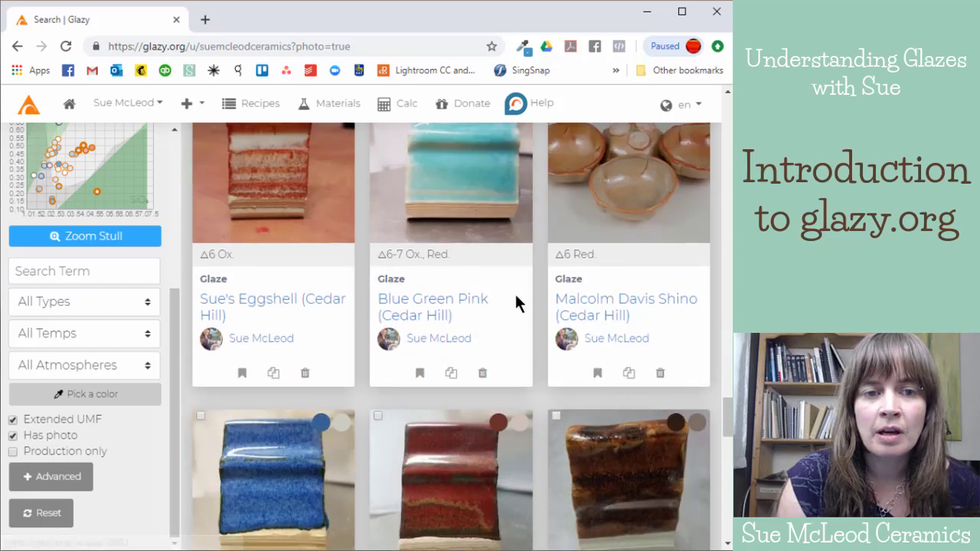
{"action": "scroll", "coordinate": [515, 299], "scroll_direction": "up", "scroll_amount": 2}
{"action": "scroll", "coordinate": [515, 302], "scroll_direction": "up", "scroll_amount": 2}
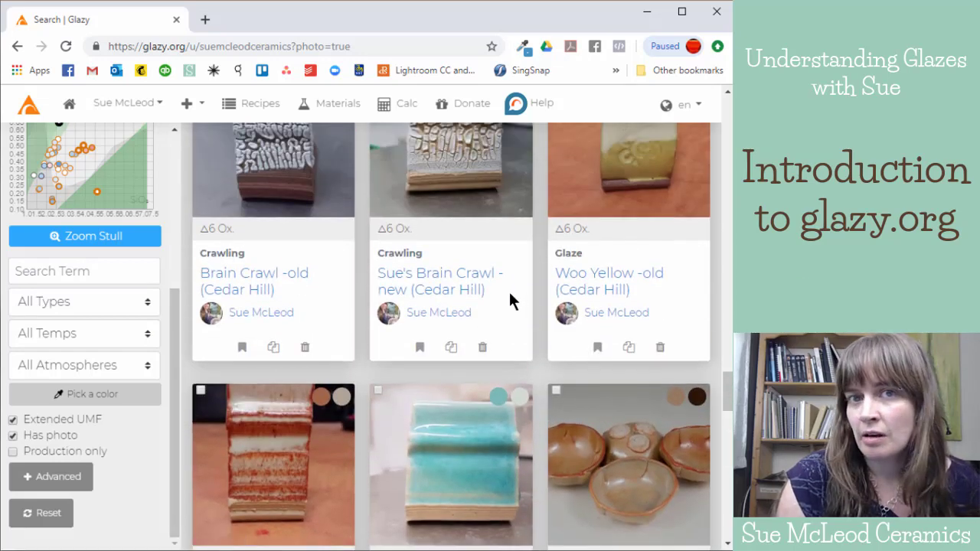
{"action": "scroll", "coordinate": [507, 299], "scroll_direction": "up", "scroll_amount": 2}
{"action": "scroll", "coordinate": [482, 306], "scroll_direction": "up", "scroll_amount": 4}
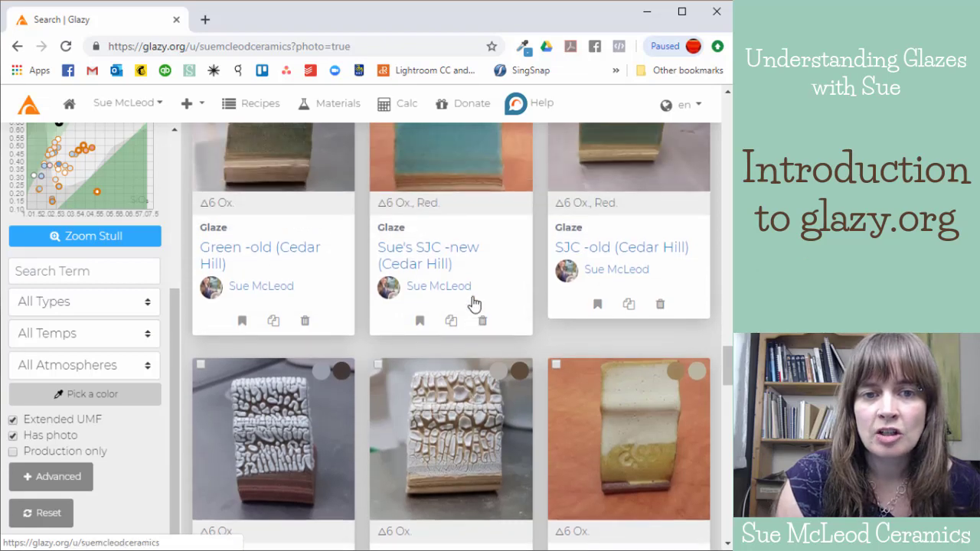
{"action": "scroll", "coordinate": [472, 302], "scroll_direction": "down", "scroll_amount": 8}
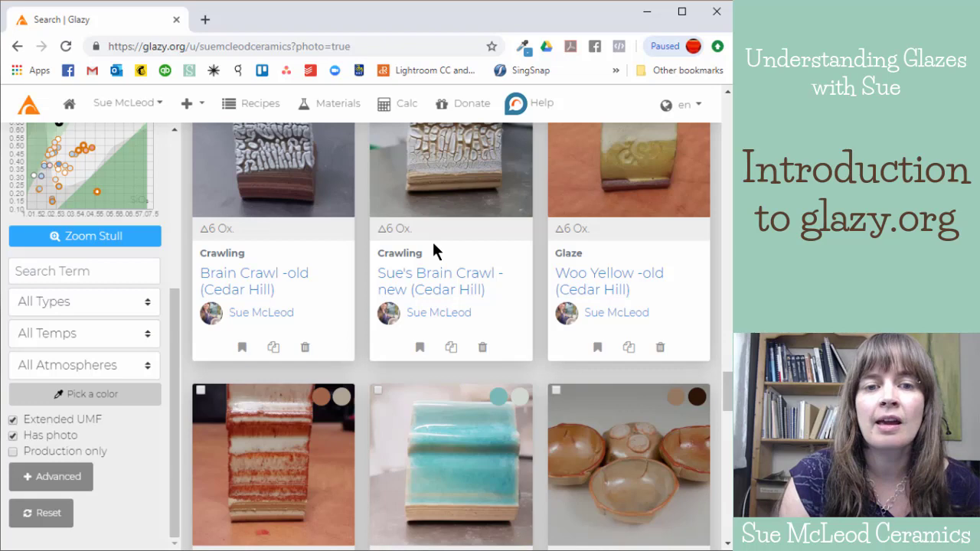
{"action": "scroll", "coordinate": [433, 250], "scroll_direction": "down", "scroll_amount": 6}
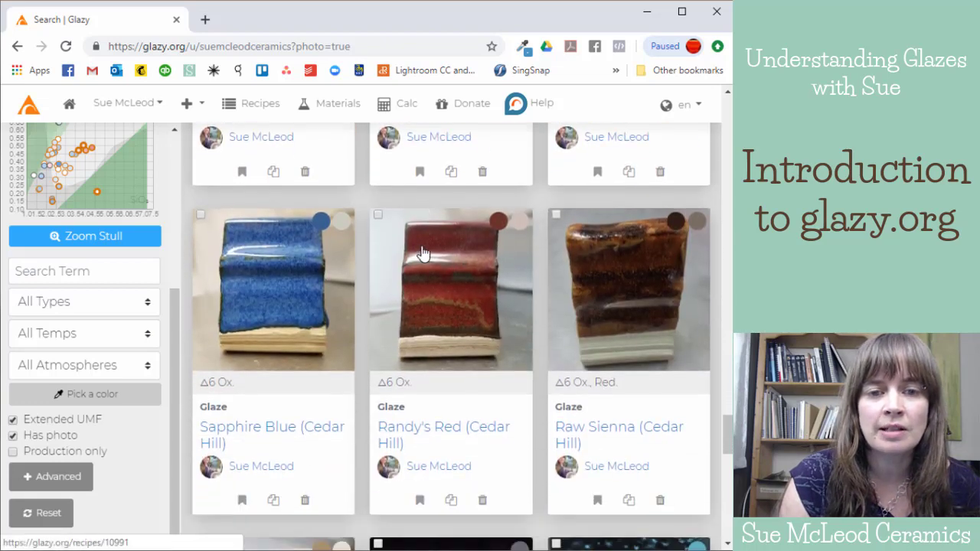
{"action": "scroll", "coordinate": [455, 268], "scroll_direction": "up", "scroll_amount": 4}
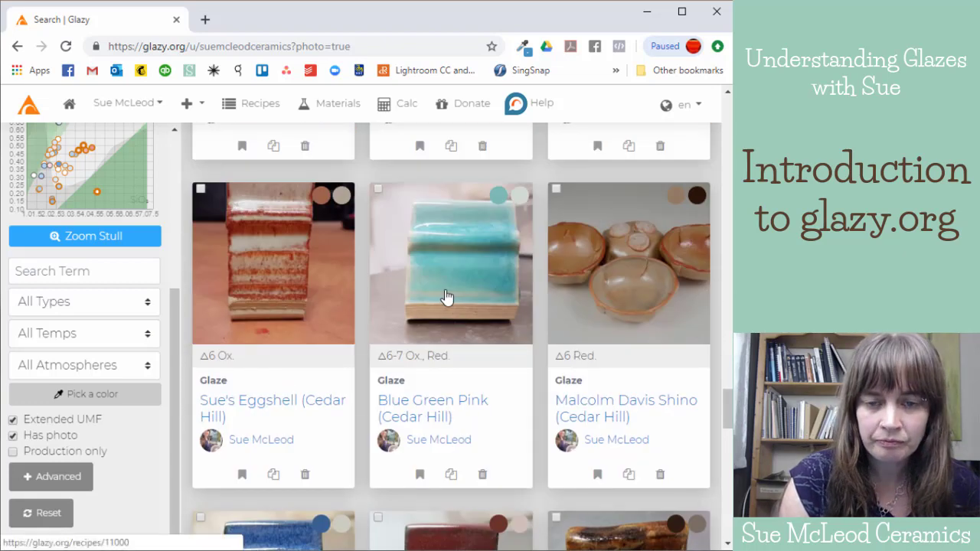
{"action": "scroll", "coordinate": [440, 298], "scroll_direction": "up", "scroll_amount": 4}
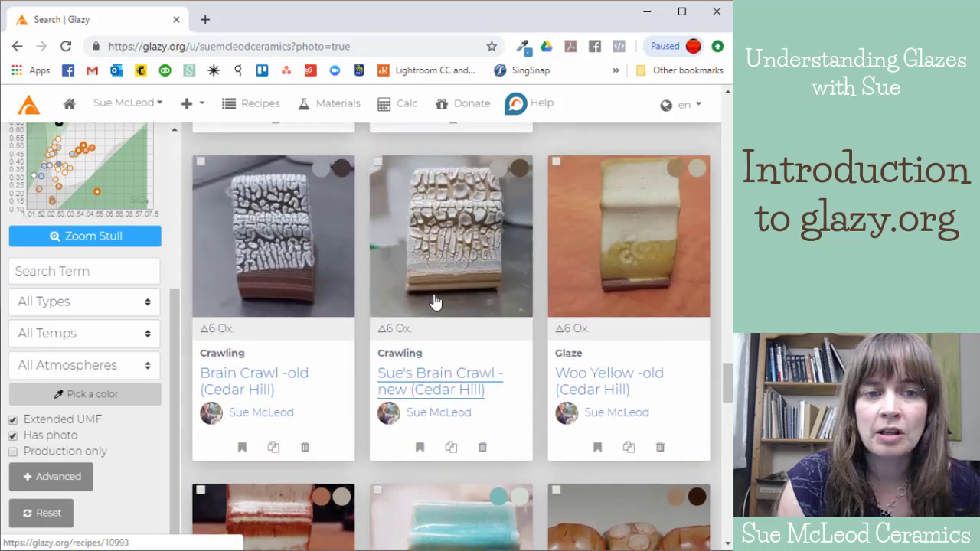
{"action": "scroll", "coordinate": [434, 303], "scroll_direction": "up", "scroll_amount": 3}
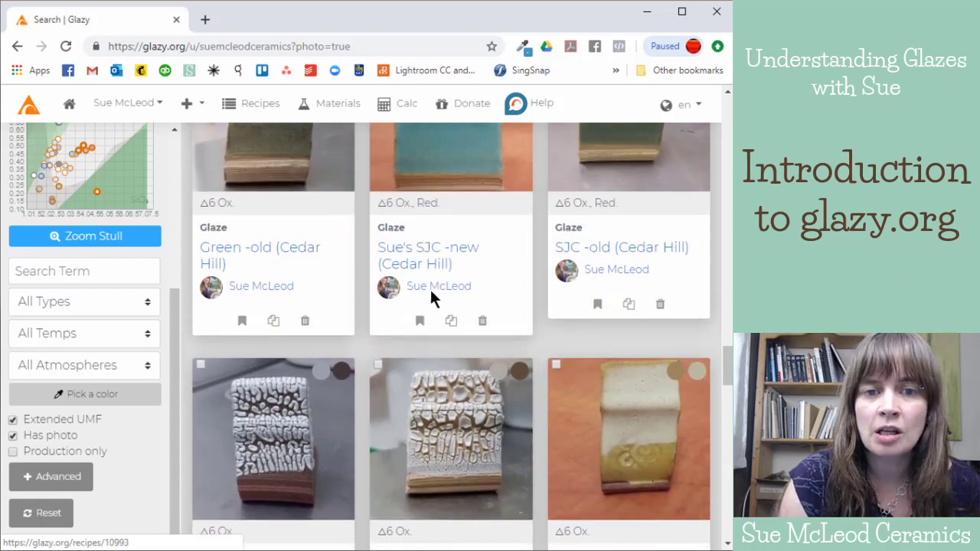
{"action": "scroll", "coordinate": [436, 287], "scroll_direction": "up", "scroll_amount": 3}
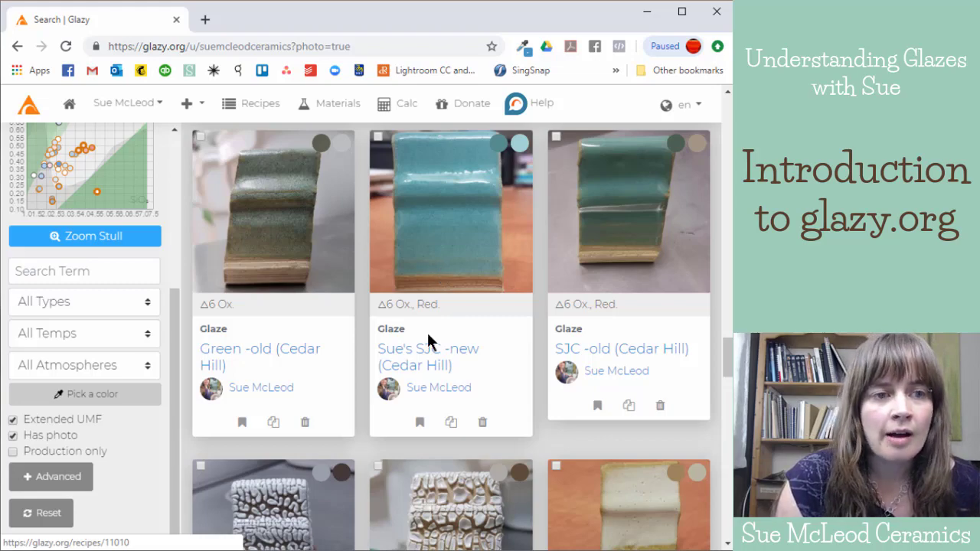
{"action": "scroll", "coordinate": [426, 330], "scroll_direction": "up", "scroll_amount": 10}
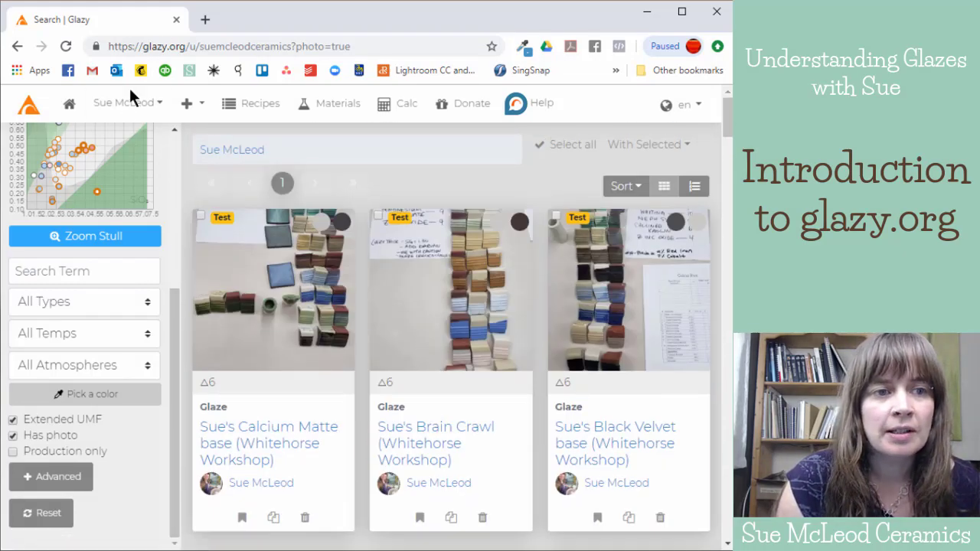
Step: Log out from the account menu and bring up the Join! registration form
{"action": "left_click", "coordinate": [151, 107]}
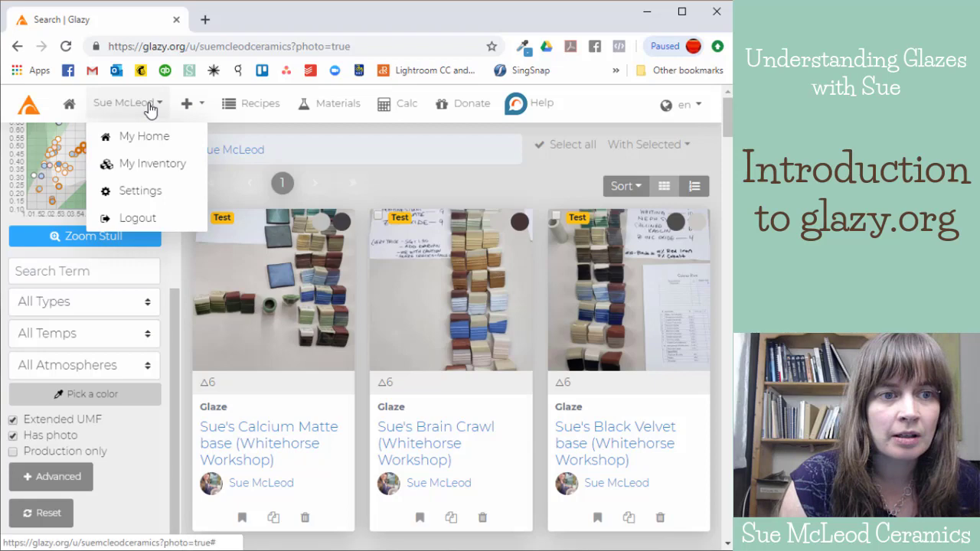
{"action": "left_click", "coordinate": [140, 218]}
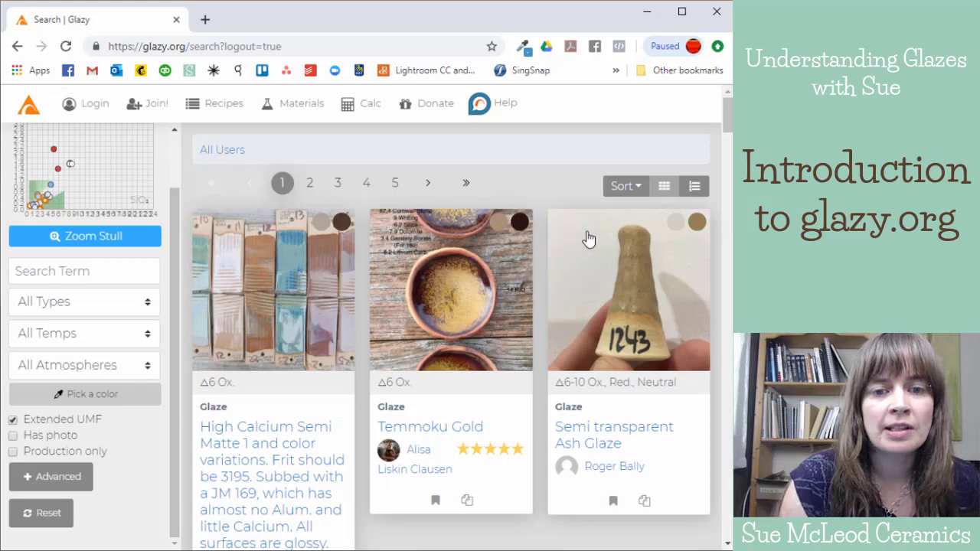
{"action": "scroll", "coordinate": [586, 237], "scroll_direction": "down", "scroll_amount": 3}
{"action": "scroll", "coordinate": [574, 245], "scroll_direction": "down", "scroll_amount": 9}
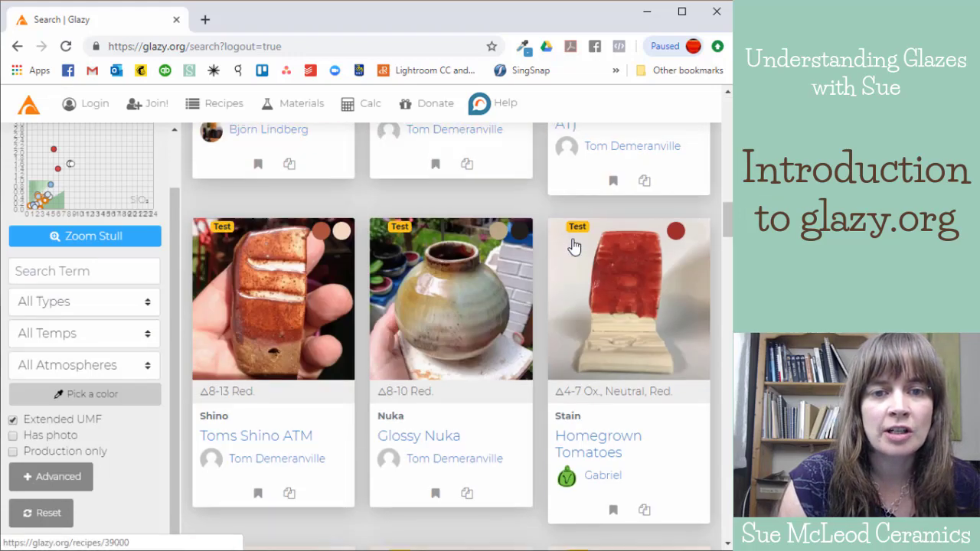
{"action": "scroll", "coordinate": [574, 247], "scroll_direction": "down", "scroll_amount": 10}
{"action": "scroll", "coordinate": [518, 275], "scroll_direction": "up", "scroll_amount": 10}
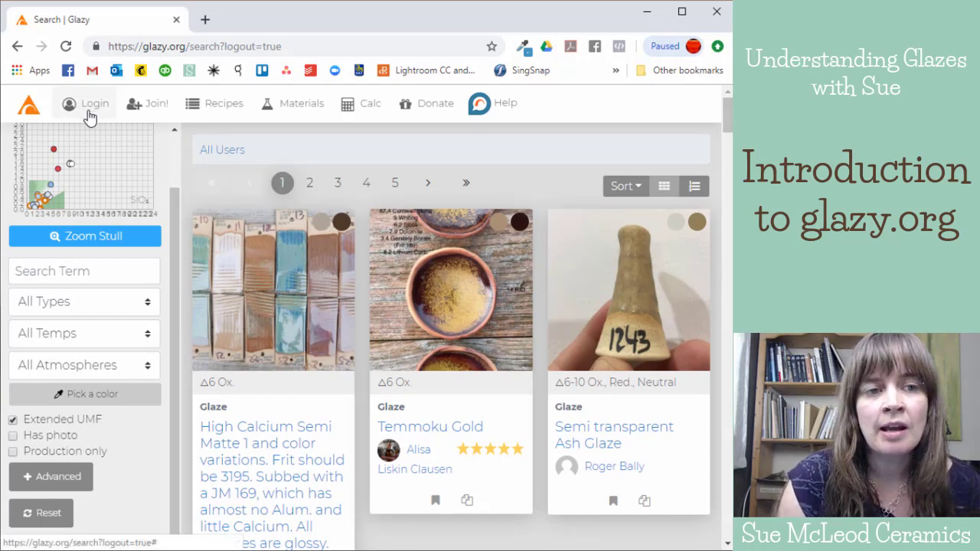
{"action": "left_click", "coordinate": [149, 108]}
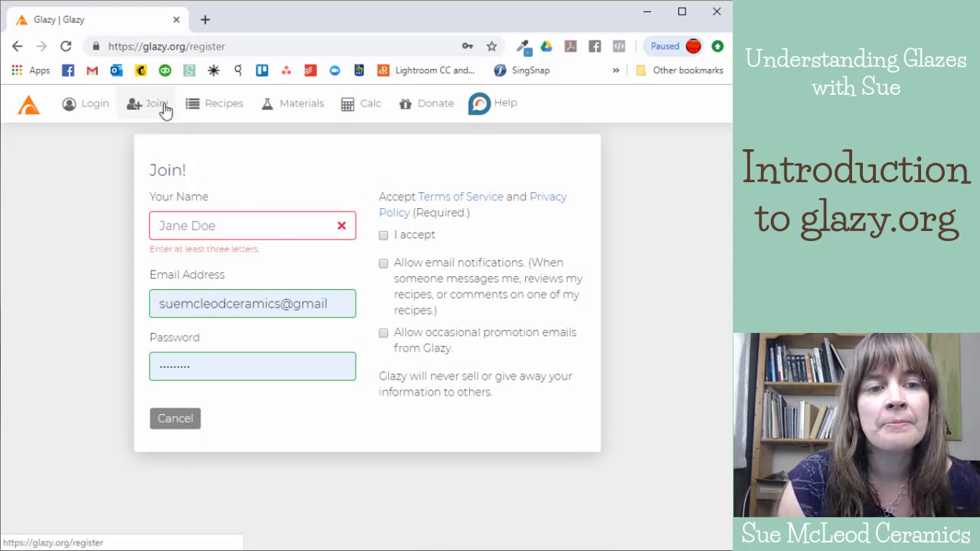
Step: Return to the main glaze search page and search for the keyword 'Pink'
{"action": "left_click", "coordinate": [23, 115]}
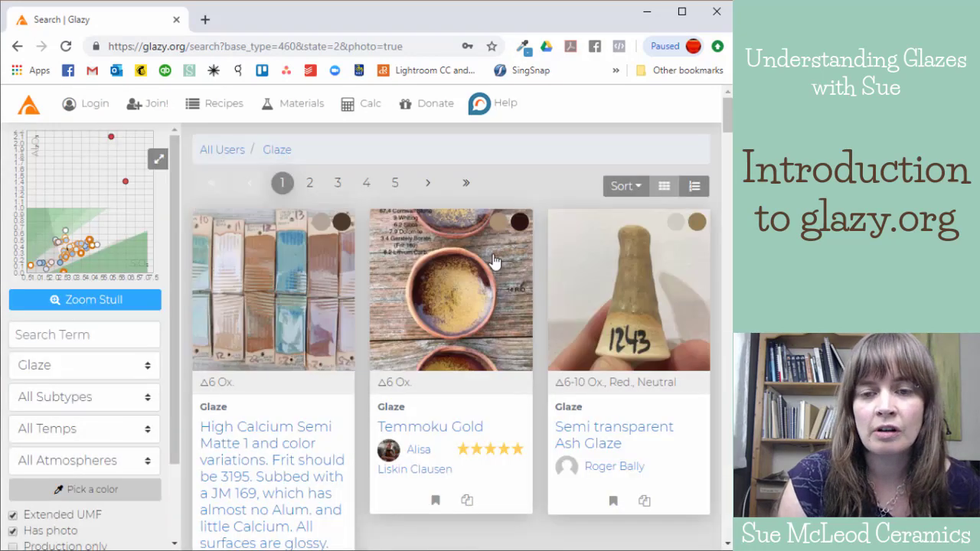
{"action": "scroll", "coordinate": [494, 261], "scroll_direction": "down", "scroll_amount": 2}
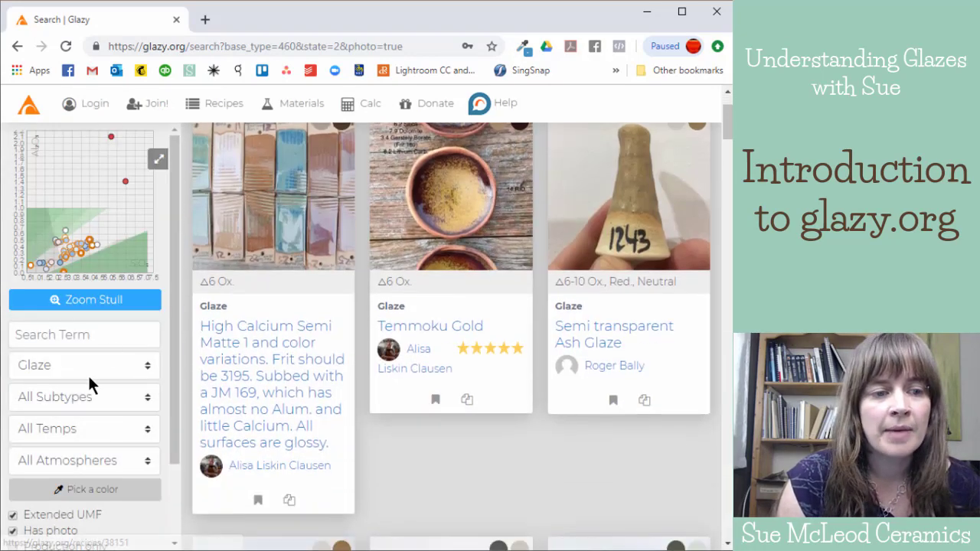
{"action": "scroll", "coordinate": [88, 360], "scroll_direction": "down", "scroll_amount": 2}
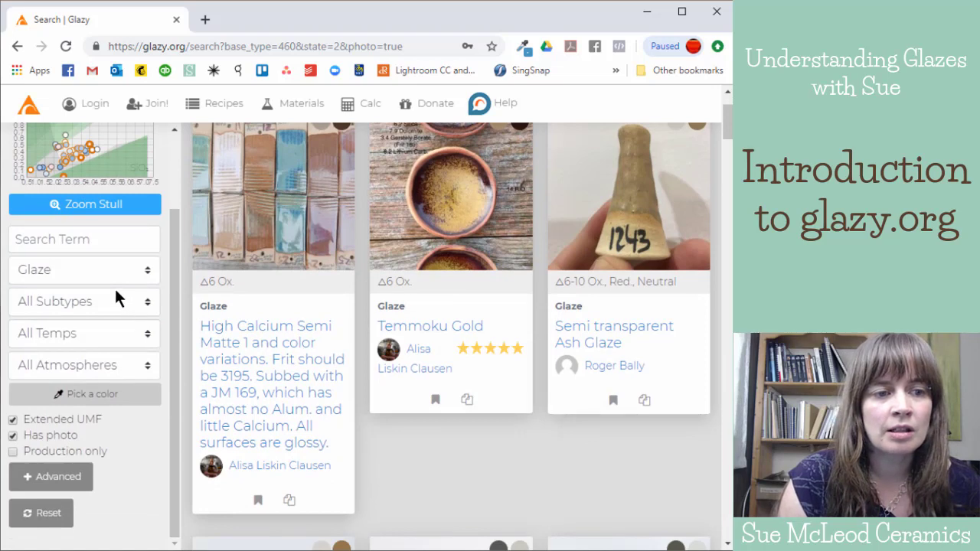
{"action": "scroll", "coordinate": [127, 287], "scroll_direction": "up", "scroll_amount": 2}
{"action": "scroll", "coordinate": [106, 311], "scroll_direction": "down", "scroll_amount": 2}
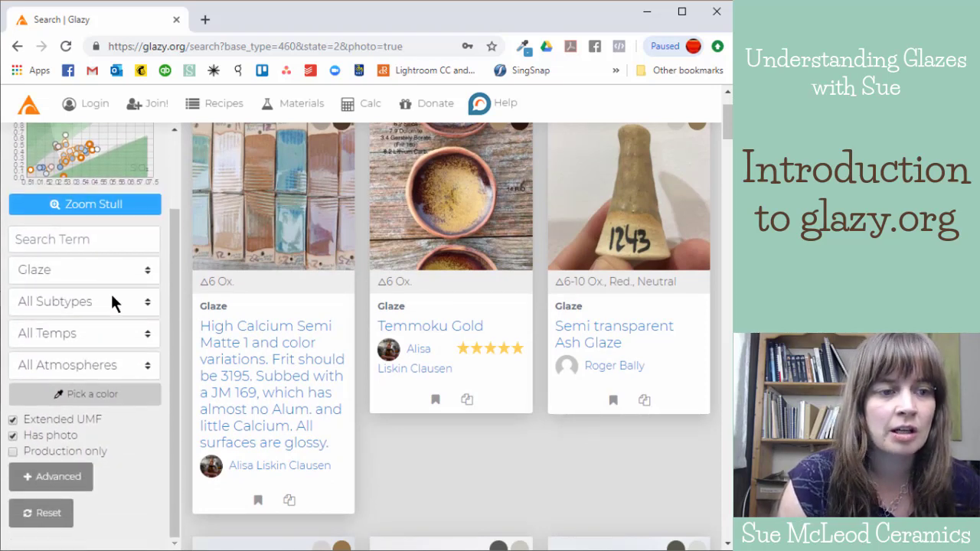
{"action": "left_click", "coordinate": [80, 242]}
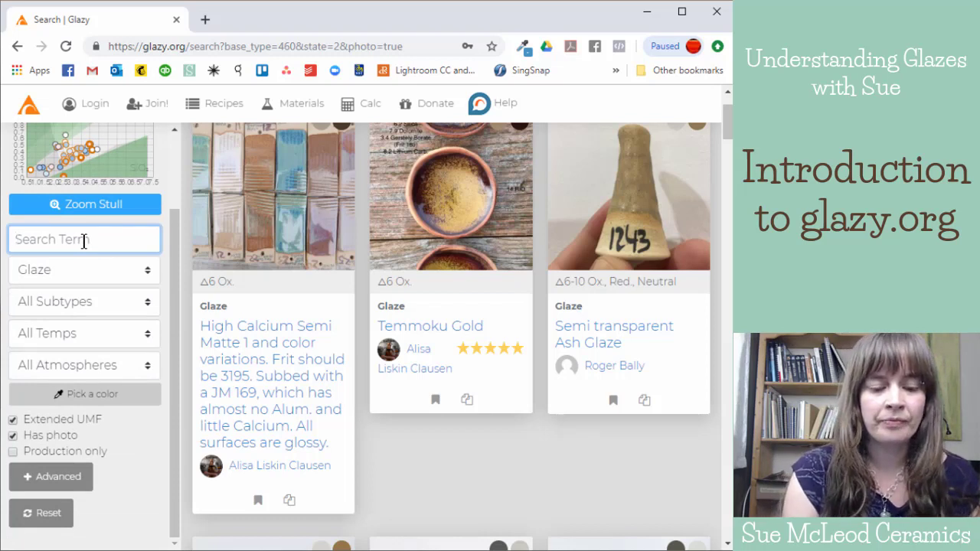
{"action": "type", "text": "Pink"}
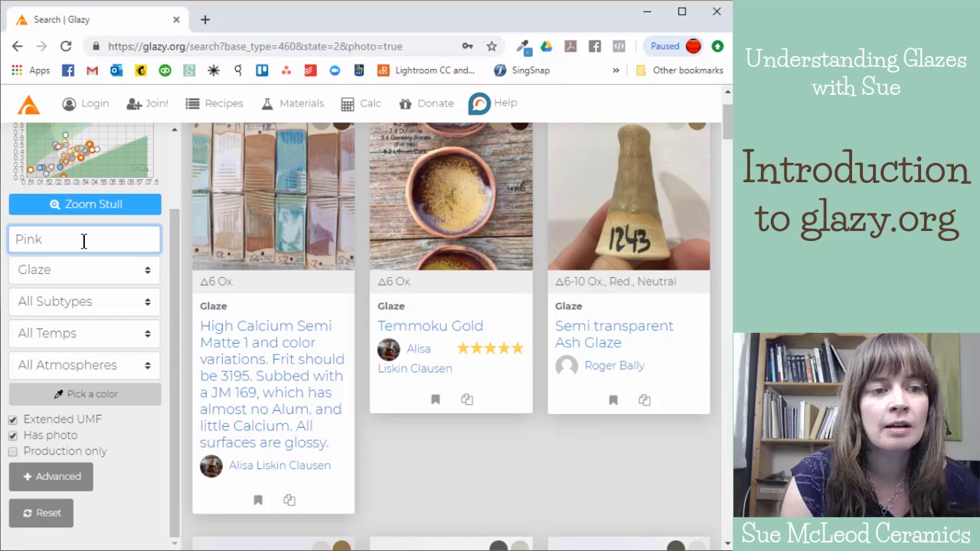
{"action": "key", "text": "Return"}
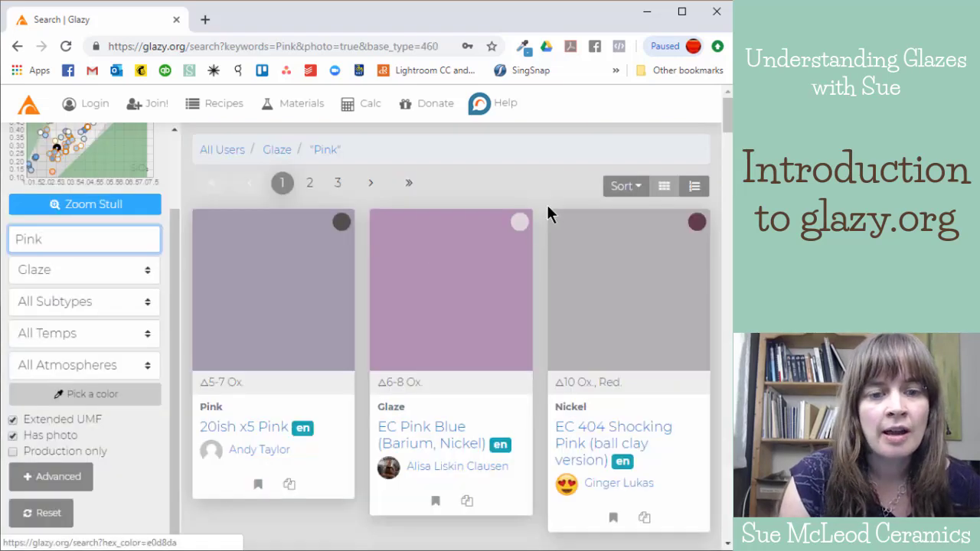
Step: Browse the Pink results, including Chrome Tin Dark Pink, Icing Pink and Blue Green Pink
{"action": "scroll", "coordinate": [535, 313], "scroll_direction": "down", "scroll_amount": 2}
{"action": "scroll", "coordinate": [557, 298], "scroll_direction": "down", "scroll_amount": 3}
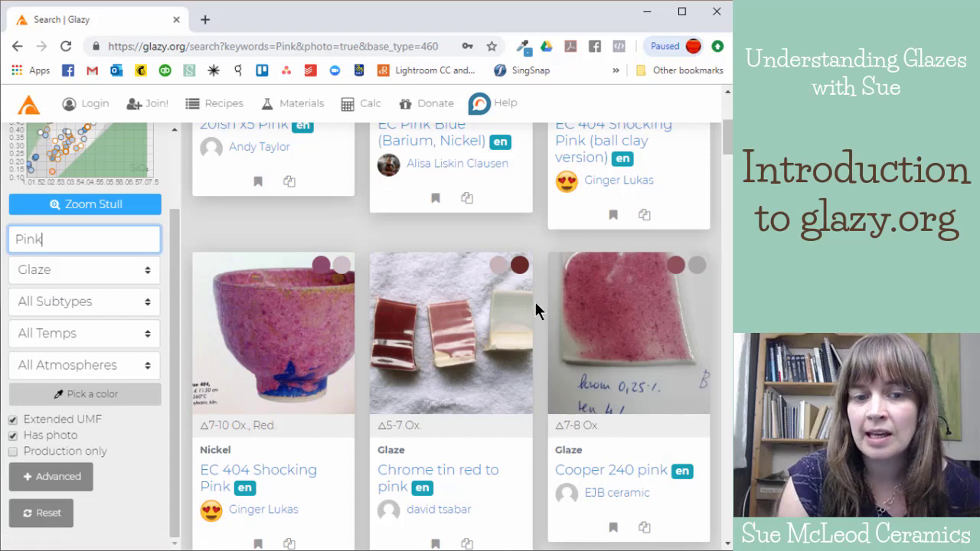
{"action": "scroll", "coordinate": [526, 335], "scroll_direction": "down", "scroll_amount": 2}
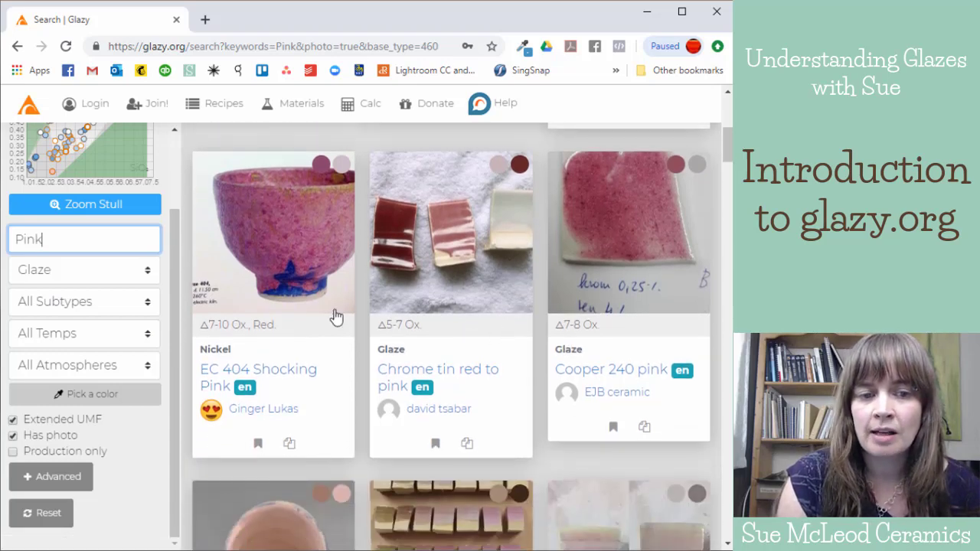
{"action": "scroll", "coordinate": [466, 335], "scroll_direction": "up", "scroll_amount": 5}
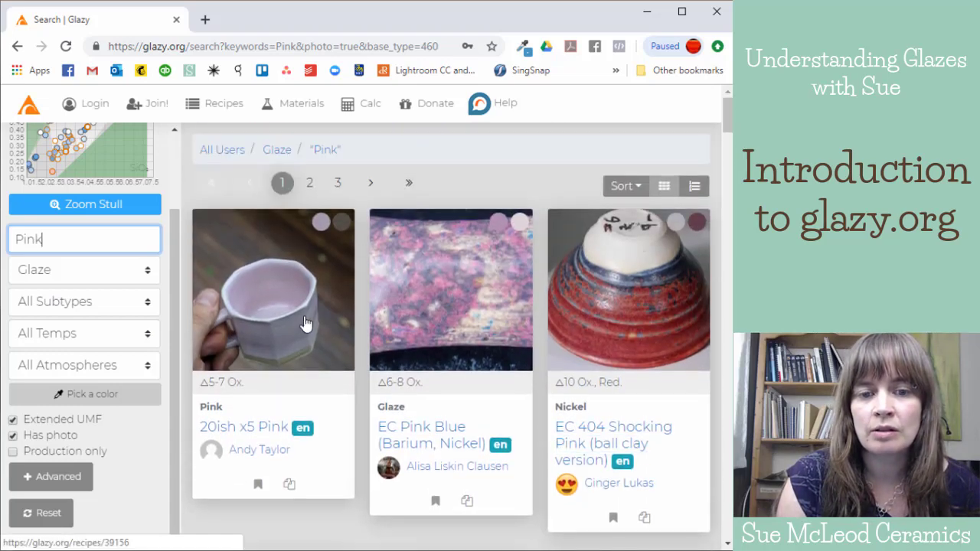
{"action": "scroll", "coordinate": [493, 309], "scroll_direction": "down", "scroll_amount": 1}
{"action": "scroll", "coordinate": [495, 307], "scroll_direction": "down", "scroll_amount": 5}
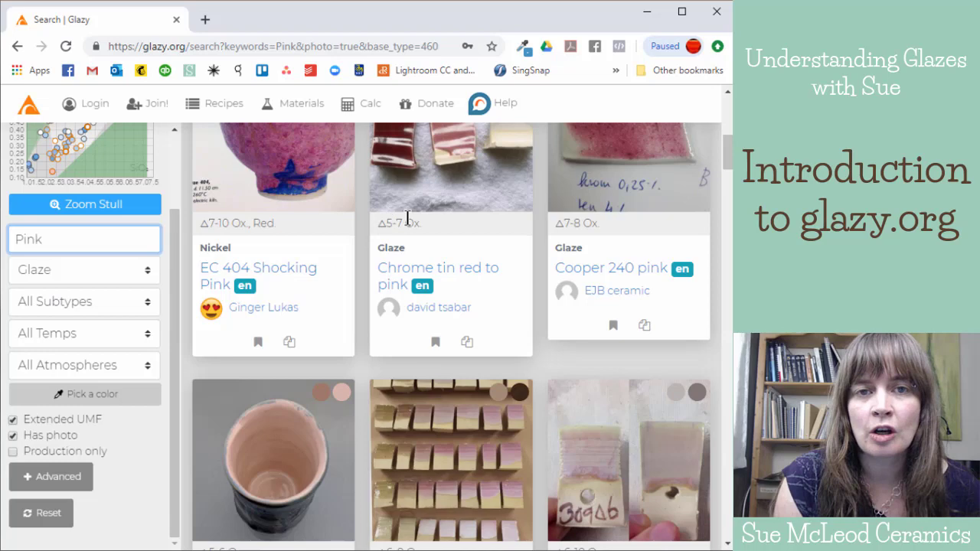
{"action": "scroll", "coordinate": [555, 227], "scroll_direction": "down", "scroll_amount": 3}
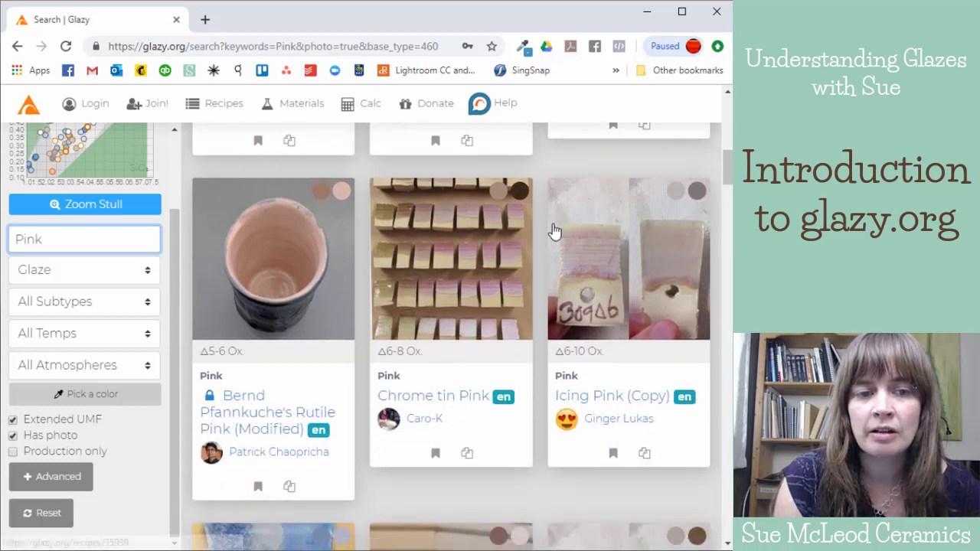
{"action": "scroll", "coordinate": [431, 258], "scroll_direction": "up", "scroll_amount": 5}
{"action": "scroll", "coordinate": [398, 271], "scroll_direction": "up", "scroll_amount": 3}
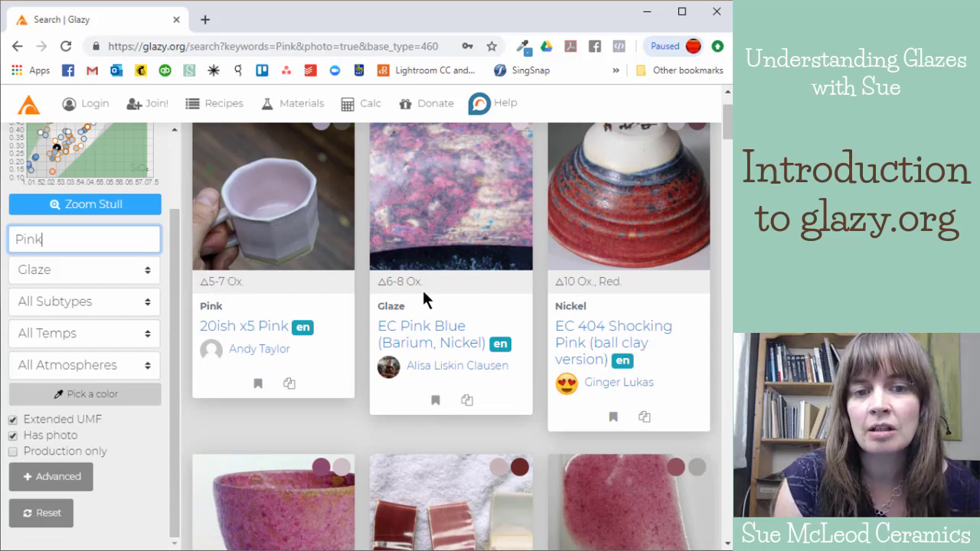
{"action": "scroll", "coordinate": [591, 271], "scroll_direction": "down", "scroll_amount": 2}
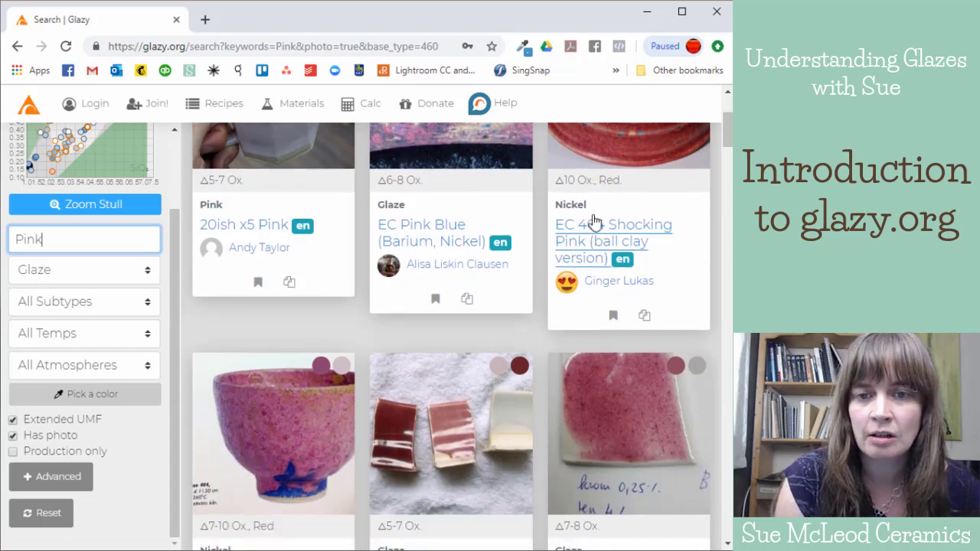
{"action": "scroll", "coordinate": [582, 260], "scroll_direction": "up", "scroll_amount": 4}
{"action": "scroll", "coordinate": [536, 328], "scroll_direction": "down", "scroll_amount": 5}
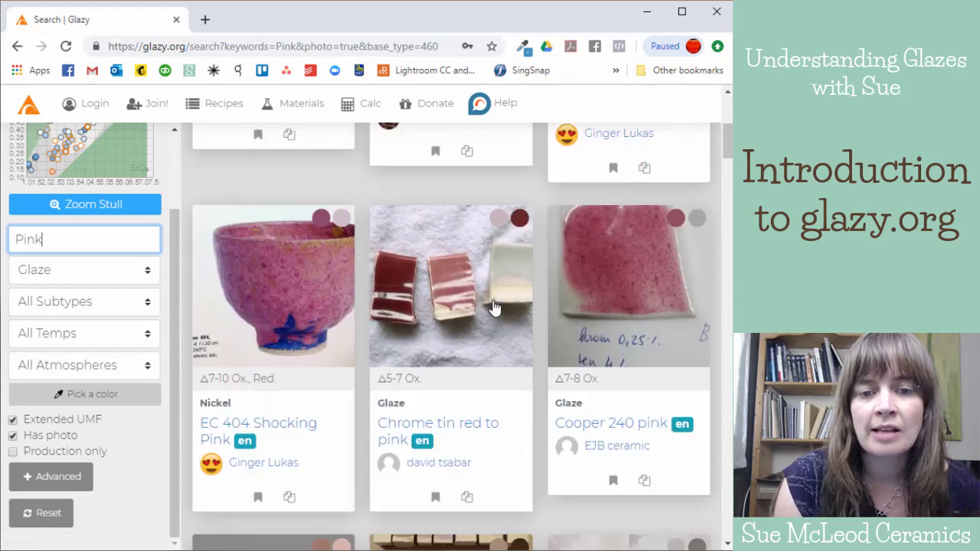
{"action": "scroll", "coordinate": [487, 304], "scroll_direction": "down", "scroll_amount": 6}
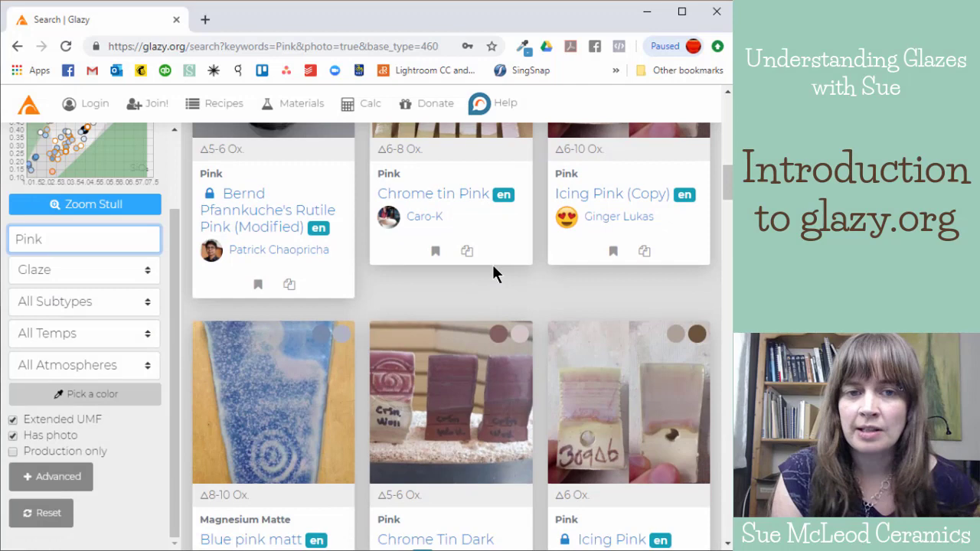
{"action": "scroll", "coordinate": [464, 299], "scroll_direction": "down", "scroll_amount": 2}
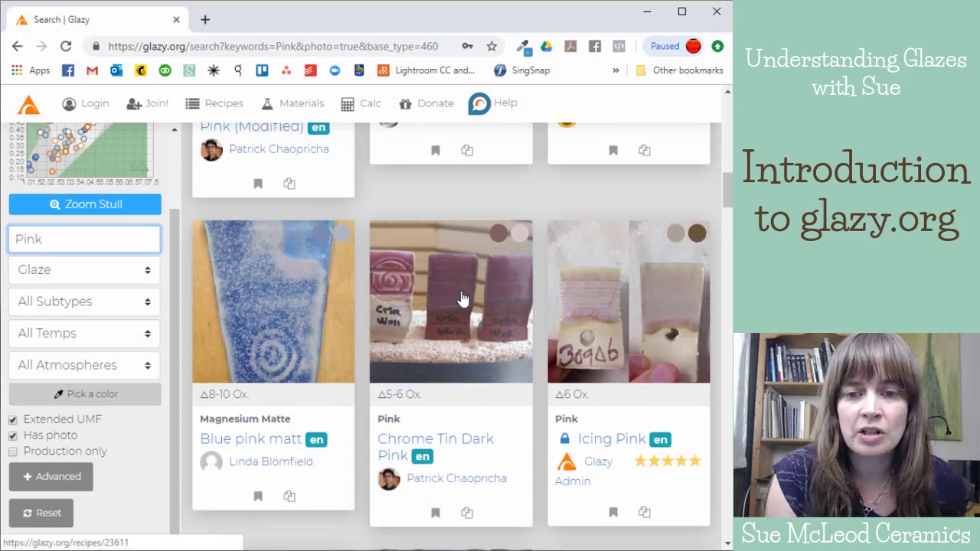
{"action": "scroll", "coordinate": [451, 295], "scroll_direction": "down", "scroll_amount": 4}
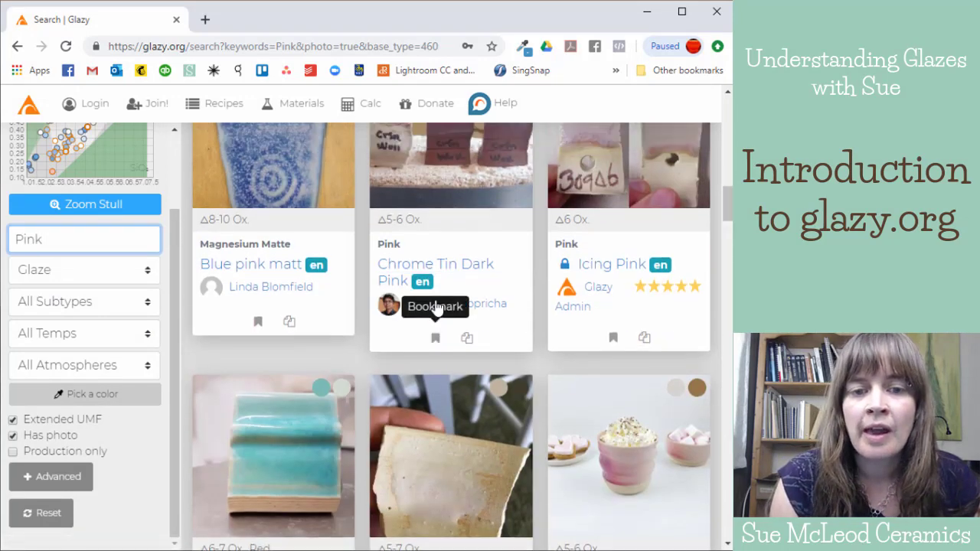
{"action": "scroll", "coordinate": [383, 345], "scroll_direction": "up", "scroll_amount": 4}
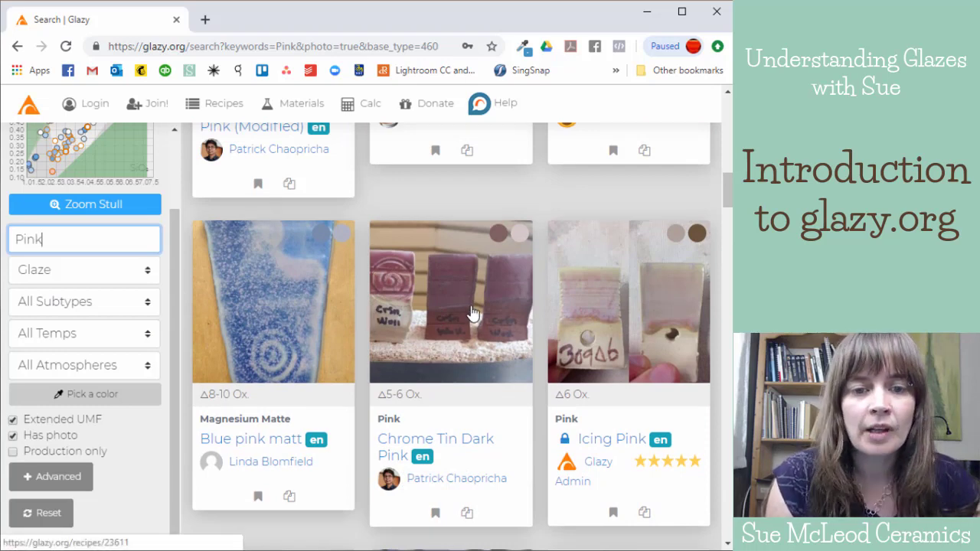
{"action": "scroll", "coordinate": [473, 314], "scroll_direction": "down", "scroll_amount": 5}
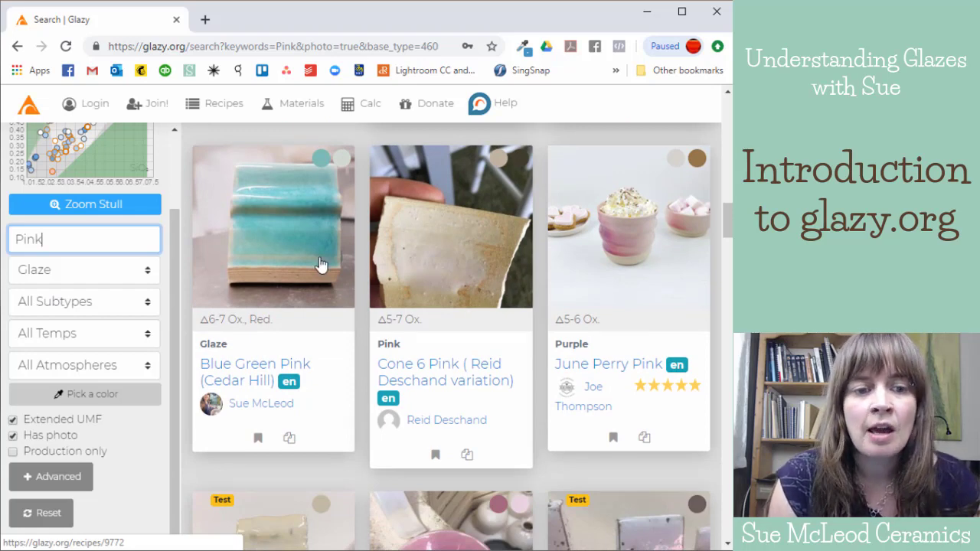
{"action": "left_click", "coordinate": [277, 280]}
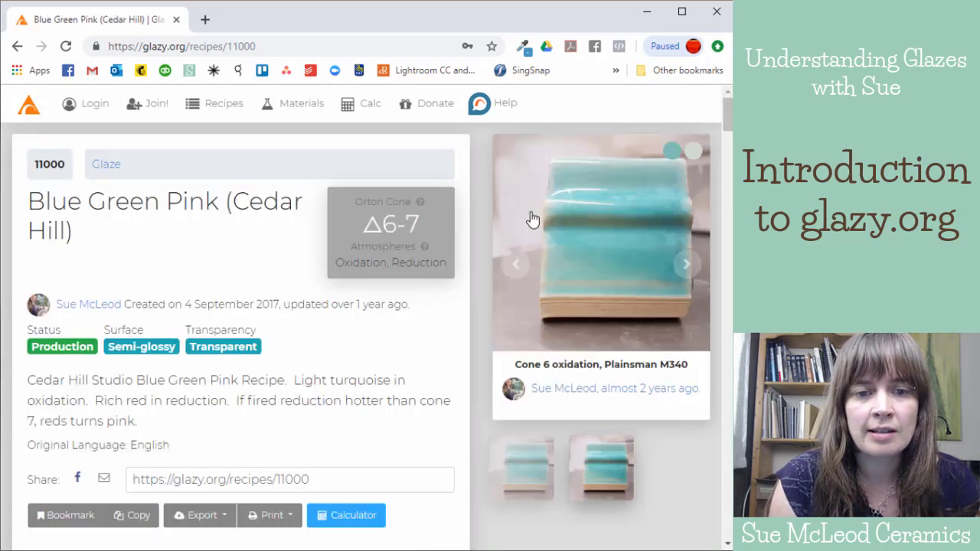
{"action": "scroll", "coordinate": [587, 252], "scroll_direction": "down", "scroll_amount": 2}
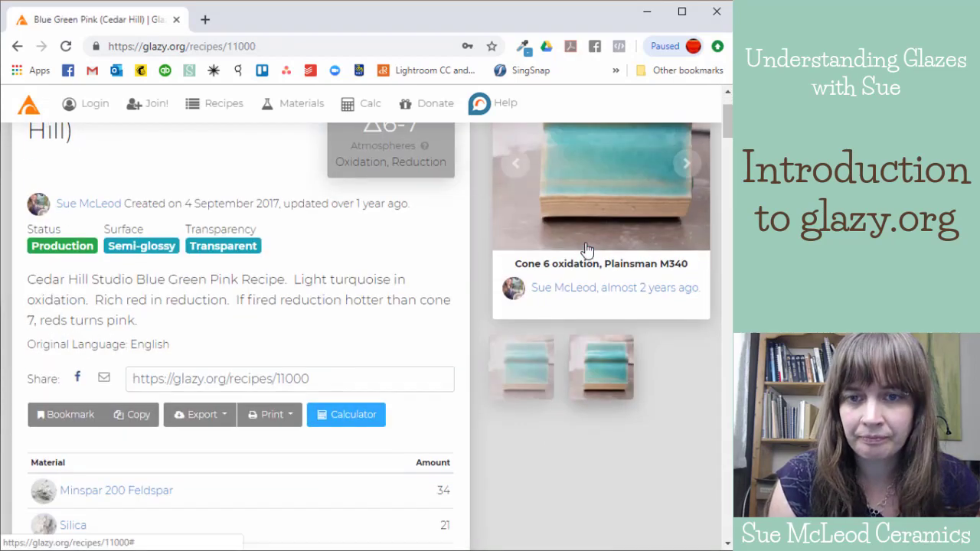
{"action": "scroll", "coordinate": [596, 226], "scroll_direction": "up", "scroll_amount": 2}
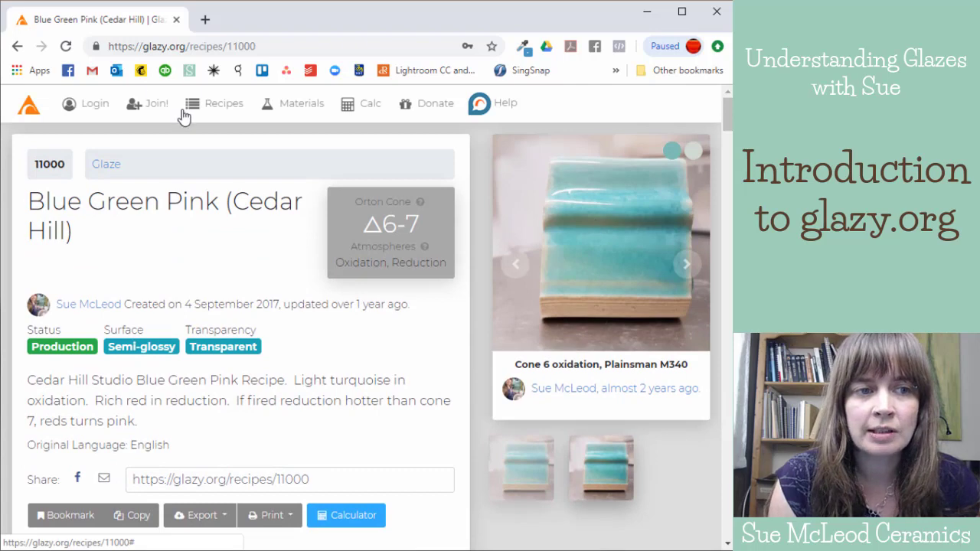
{"action": "left_click", "coordinate": [17, 45]}
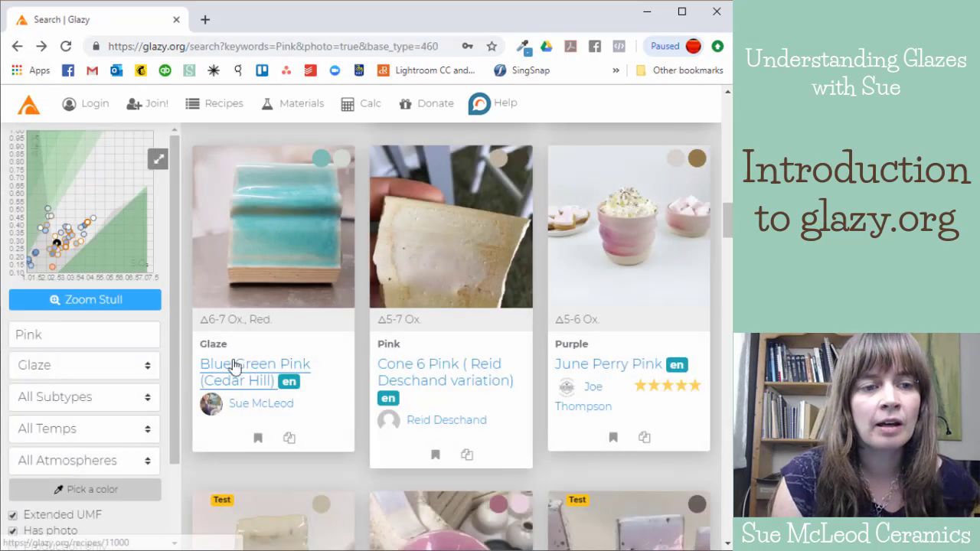
Step: Replace 'Pink' with 'Clear' and browse results like Laura Speirs Clear and Sue's Clear -new
{"action": "double_click", "coordinate": [10, 325]}
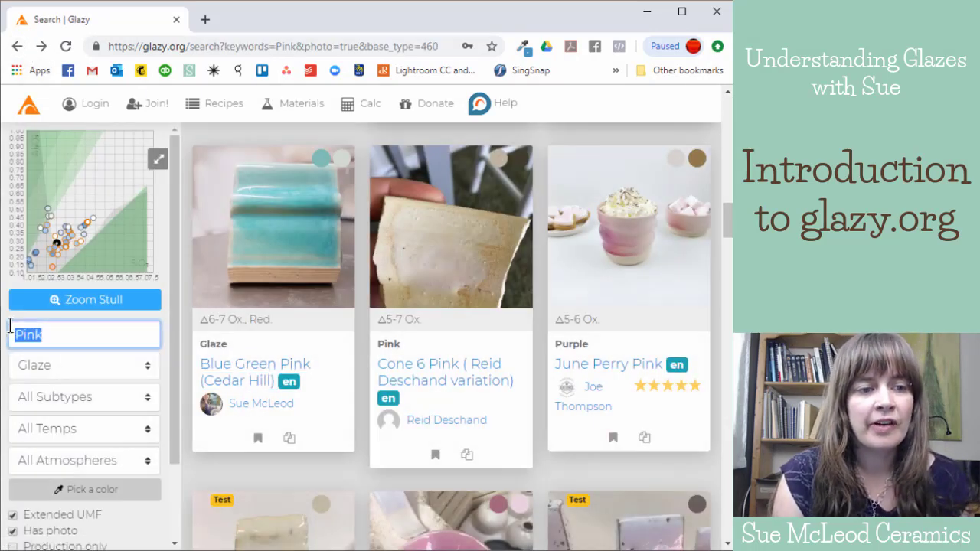
{"action": "type", "text": "Cl"}
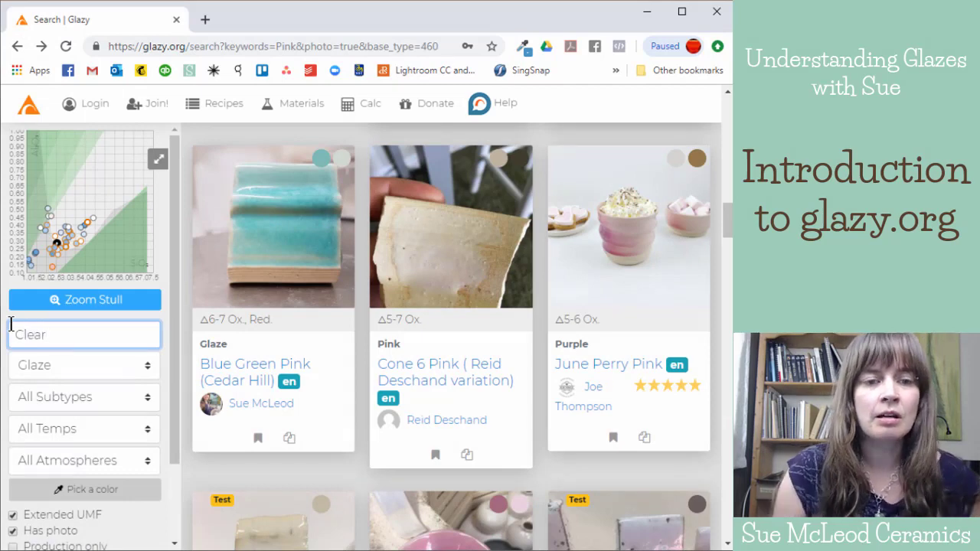
{"action": "type", "text": "ear"}
{"action": "key", "text": "Return"}
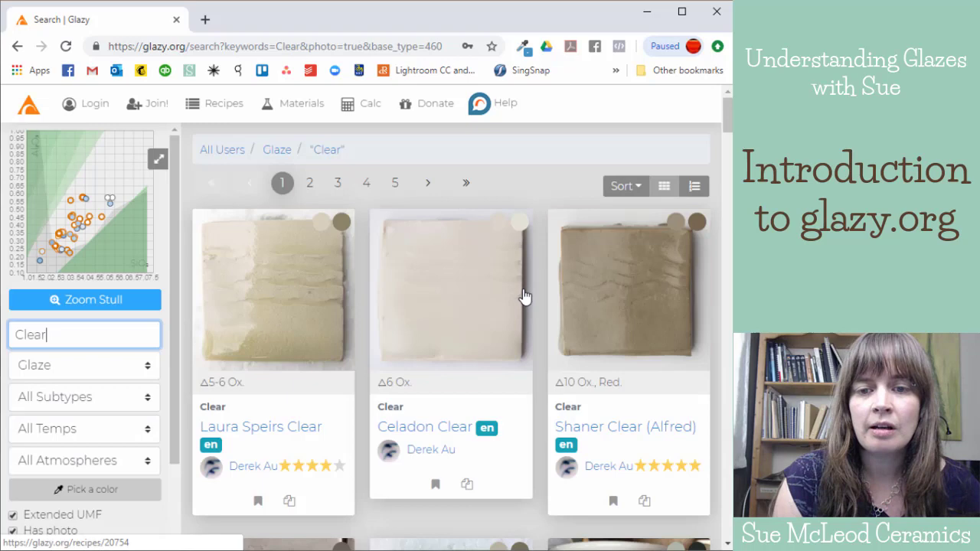
{"action": "scroll", "coordinate": [525, 297], "scroll_direction": "down", "scroll_amount": 4}
{"action": "scroll", "coordinate": [526, 296], "scroll_direction": "down", "scroll_amount": 1}
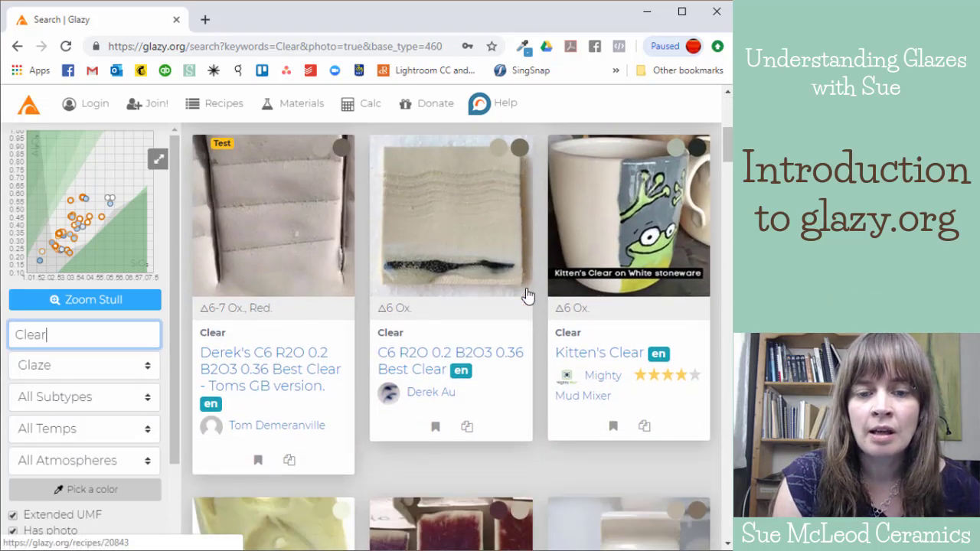
{"action": "scroll", "coordinate": [527, 296], "scroll_direction": "down", "scroll_amount": 5}
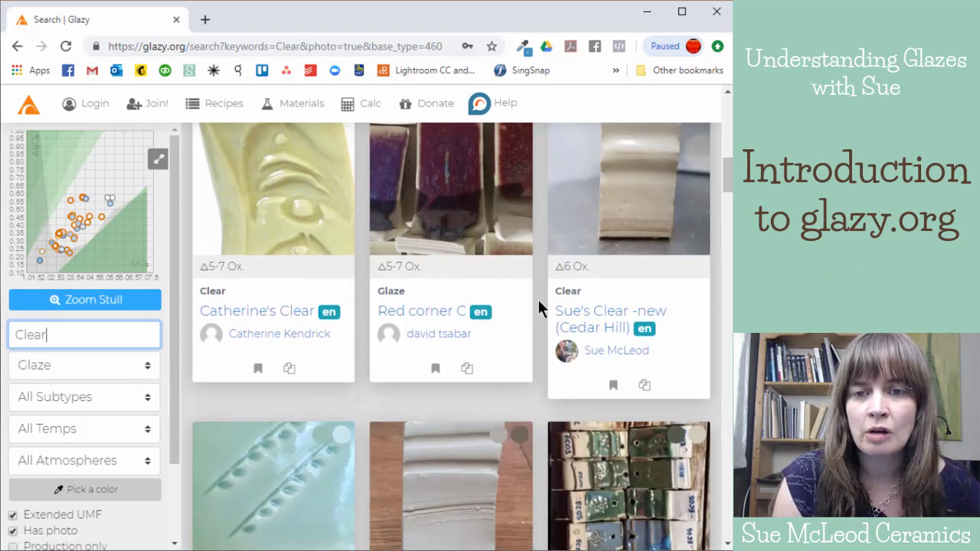
{"action": "scroll", "coordinate": [653, 306], "scroll_direction": "up", "scroll_amount": 3}
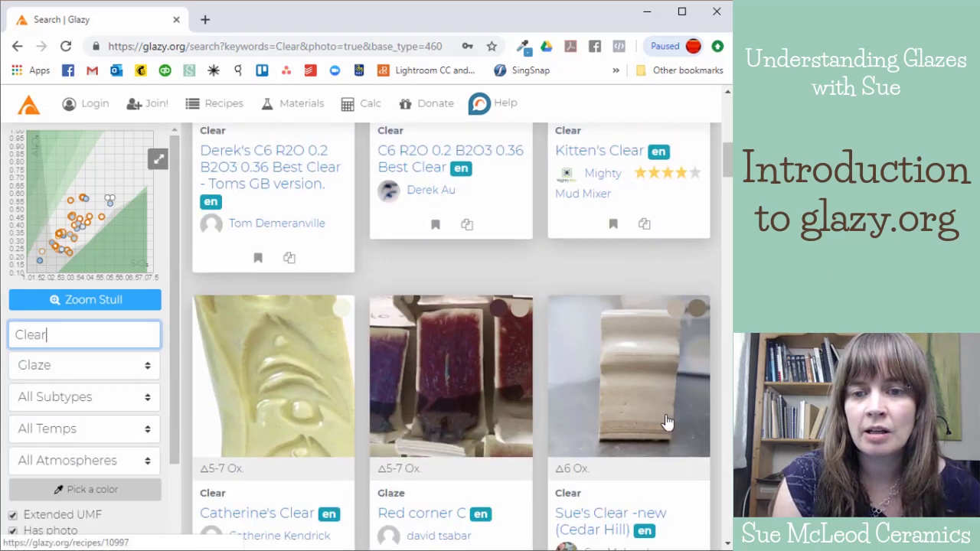
Step: Open the Sue's Clear -new (Cedar Hill) recipe page
{"action": "left_click", "coordinate": [645, 371]}
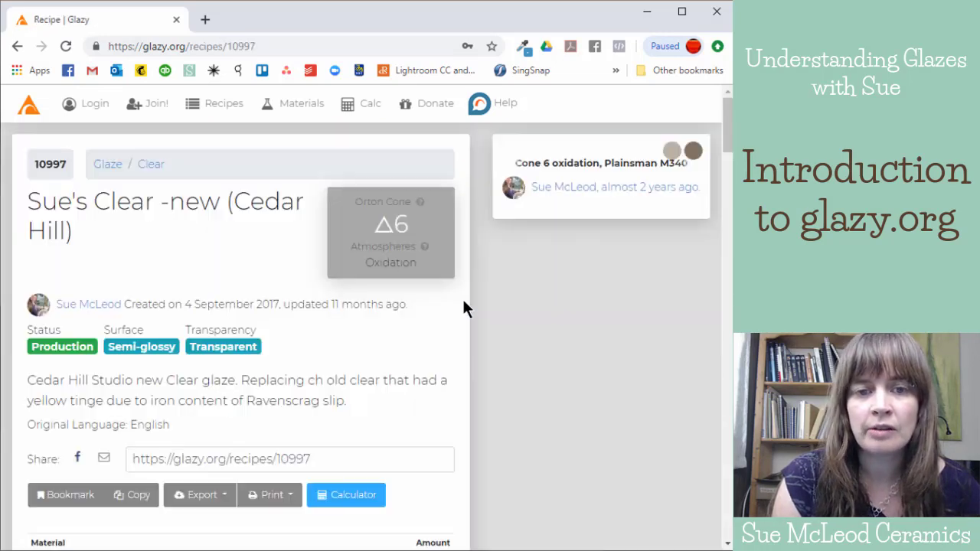
{"action": "scroll", "coordinate": [596, 336], "scroll_direction": "down", "scroll_amount": 1}
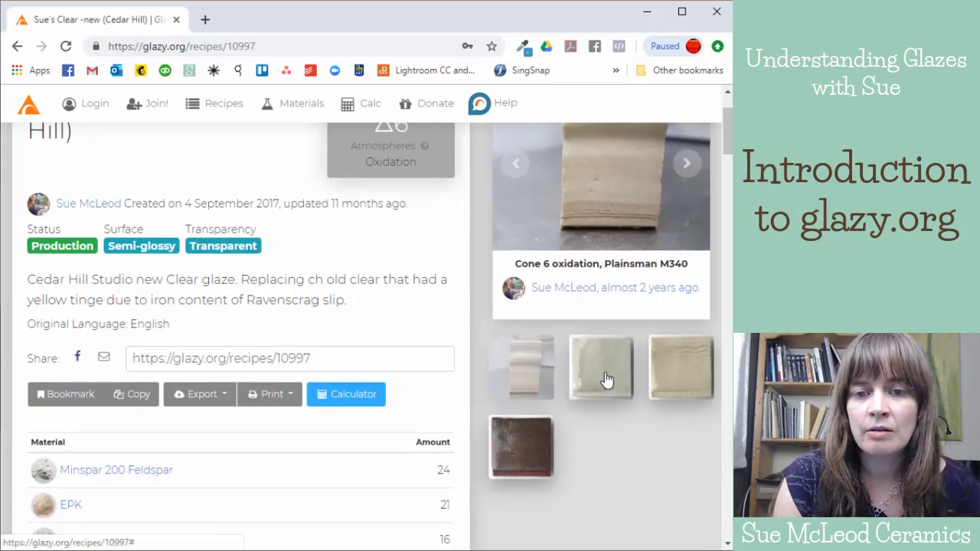
{"action": "scroll", "coordinate": [620, 192], "scroll_direction": "up", "scroll_amount": 1}
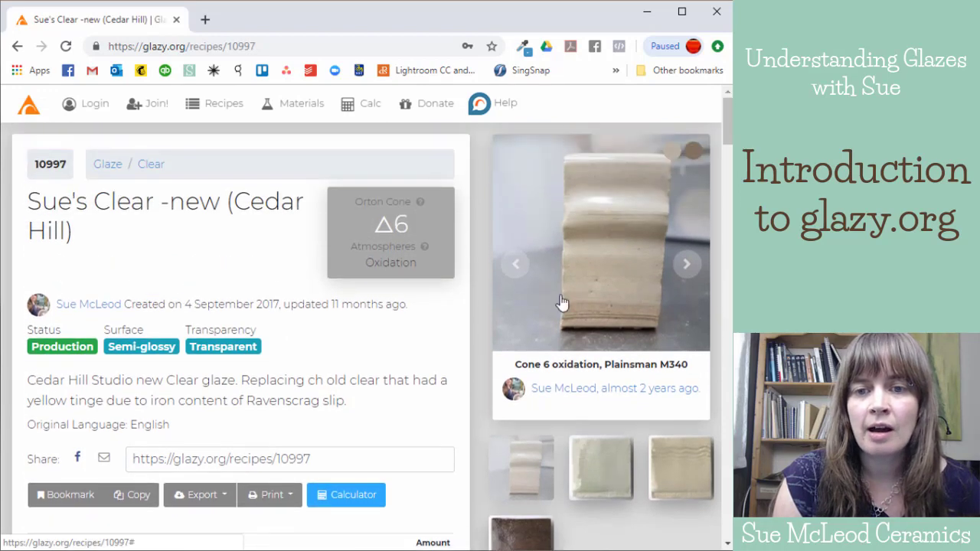
{"action": "scroll", "coordinate": [616, 309], "scroll_direction": "down", "scroll_amount": 1}
Step: Browse its test-tile photos, including Brooklyn Red, ending on the 551 V.P. Porcelain tile
{"action": "left_click", "coordinate": [602, 369]}
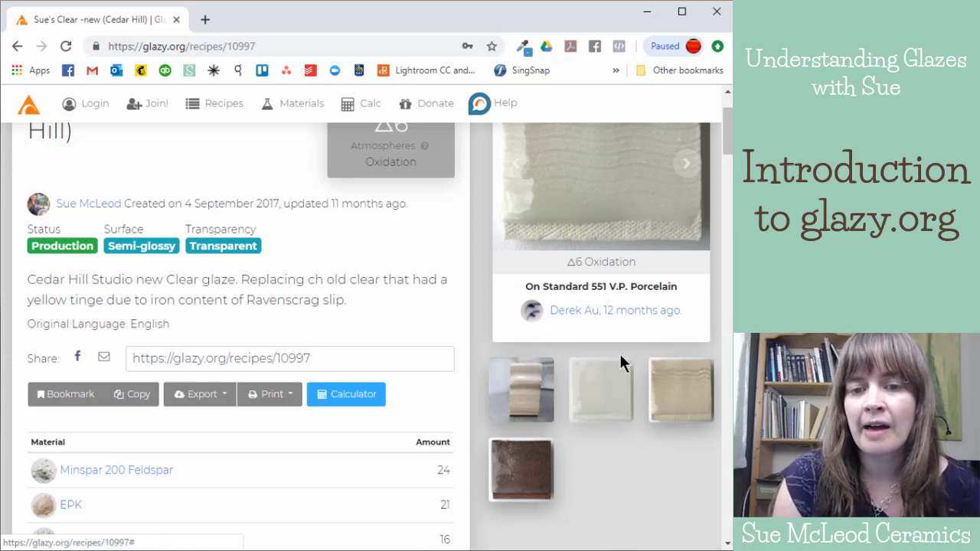
{"action": "scroll", "coordinate": [681, 275], "scroll_direction": "up", "scroll_amount": 2}
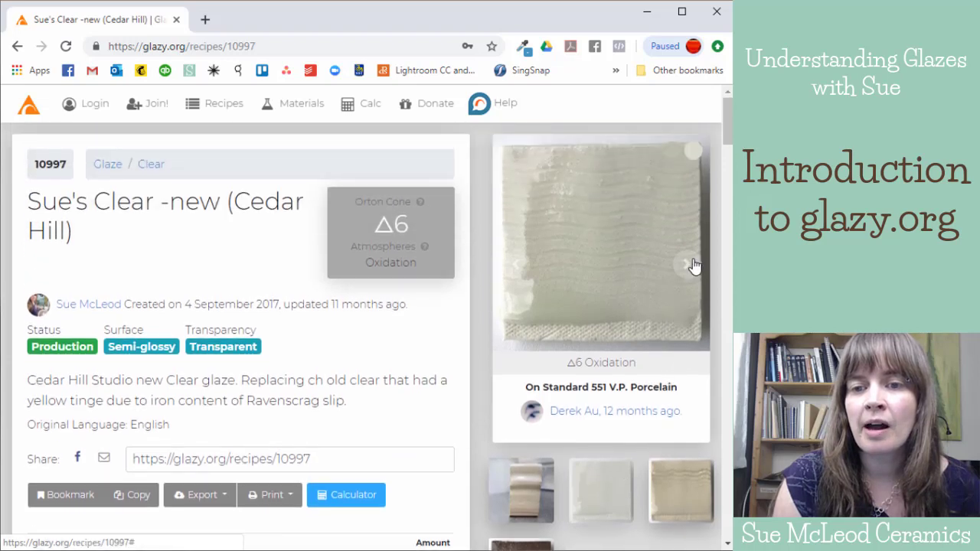
{"action": "left_click", "coordinate": [686, 264]}
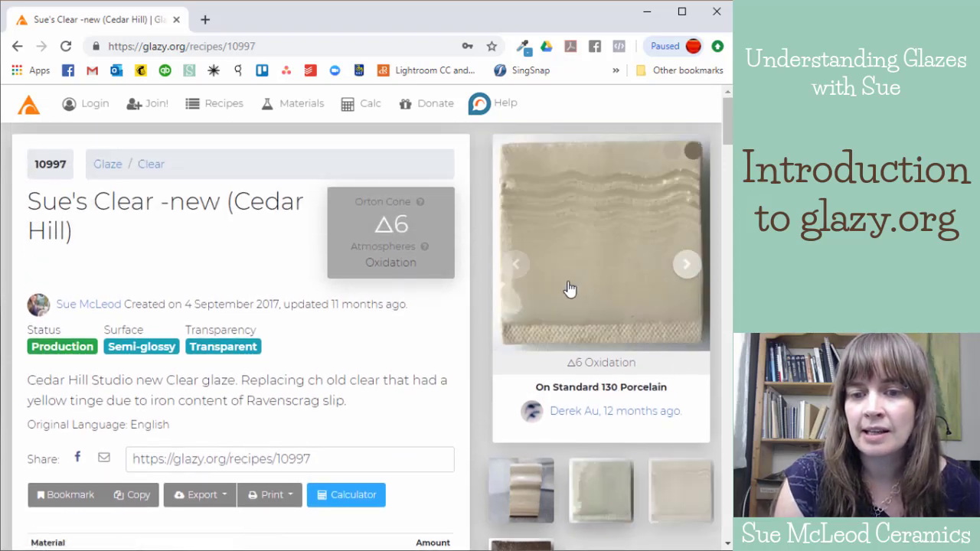
{"action": "left_click", "coordinate": [686, 266]}
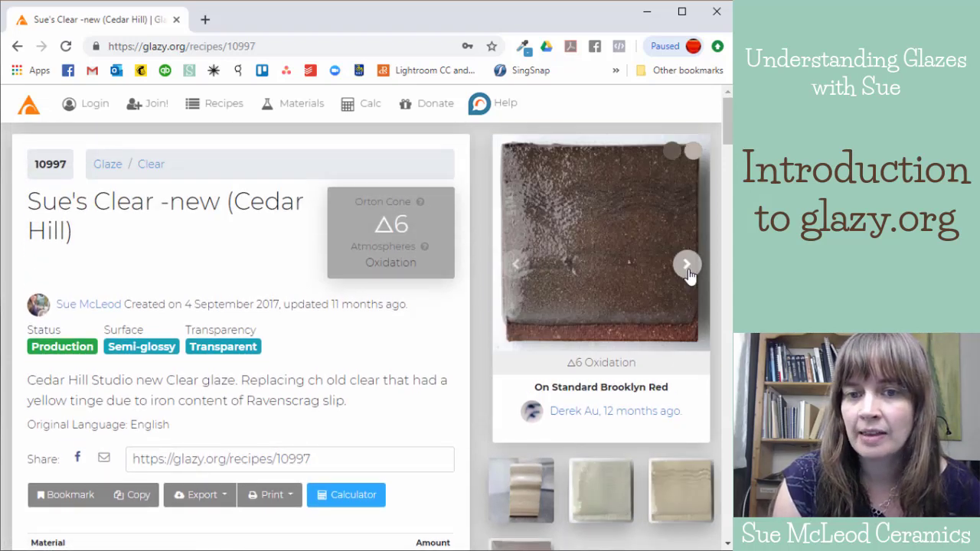
{"action": "left_click", "coordinate": [516, 265]}
{"action": "left_click", "coordinate": [516, 265]}
{"action": "scroll", "coordinate": [612, 341], "scroll_direction": "down", "scroll_amount": 3}
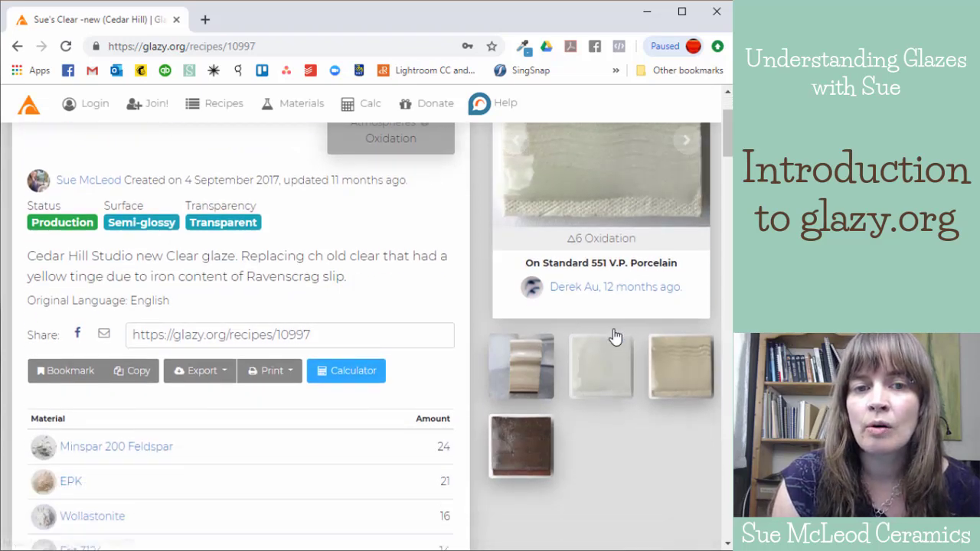
{"action": "scroll", "coordinate": [608, 326], "scroll_direction": "up", "scroll_amount": 3}
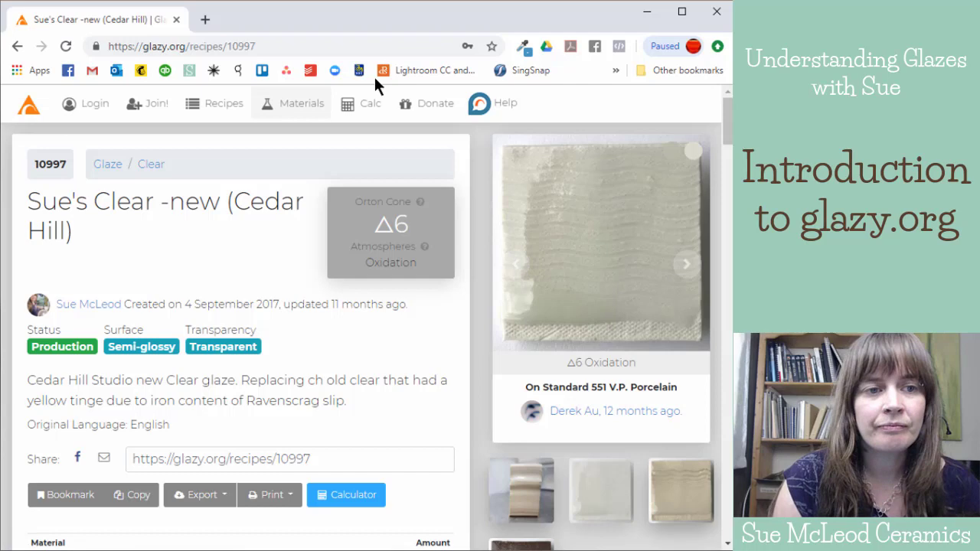
Step: Log back in to the account with its email and password
{"action": "left_click", "coordinate": [90, 118]}
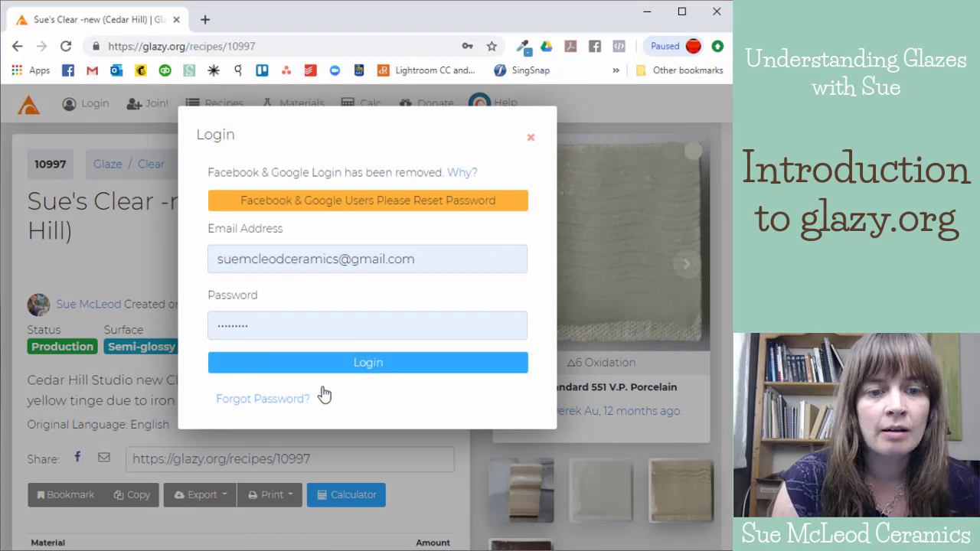
{"action": "left_click", "coordinate": [373, 367]}
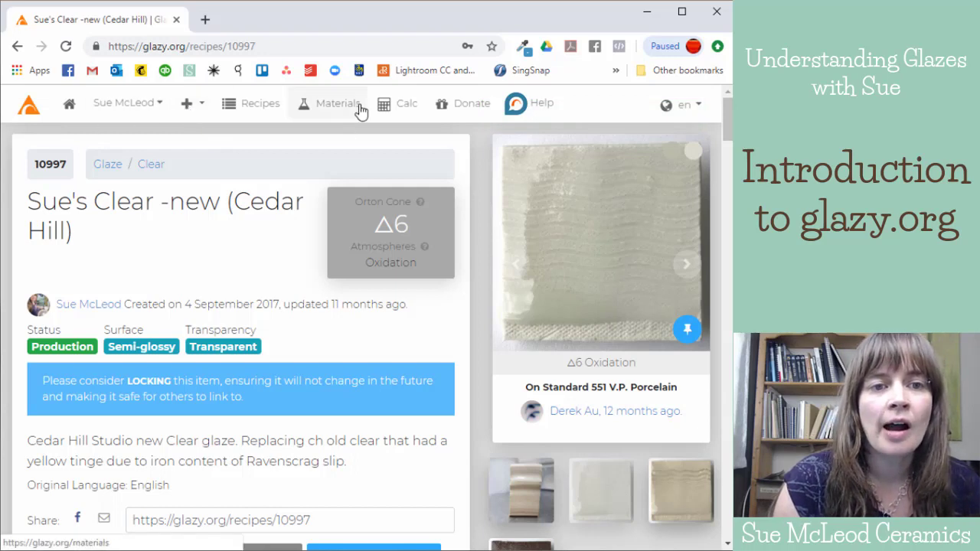
Step: Choose Add Recipe from the + menu to get a blank New Recipe1
{"action": "left_click", "coordinate": [188, 112]}
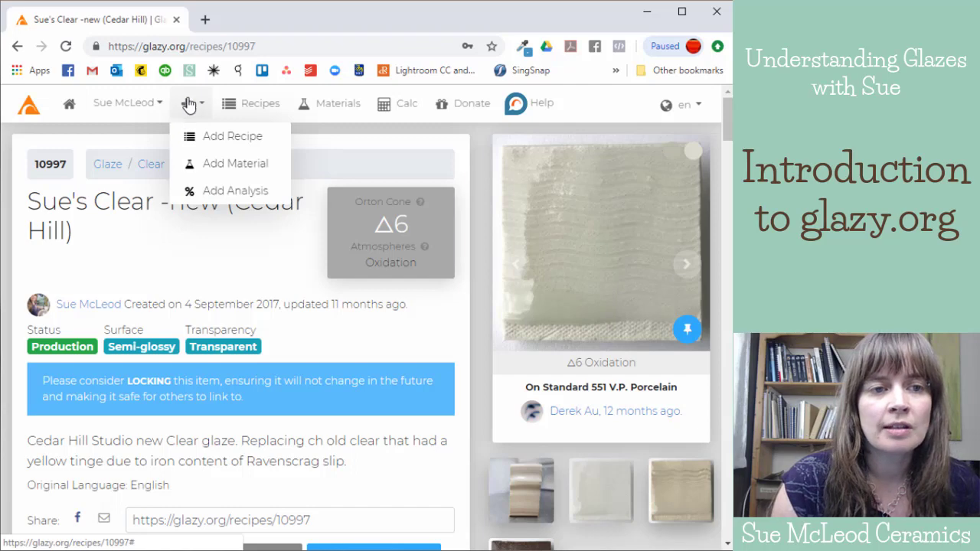
{"action": "left_click", "coordinate": [218, 140]}
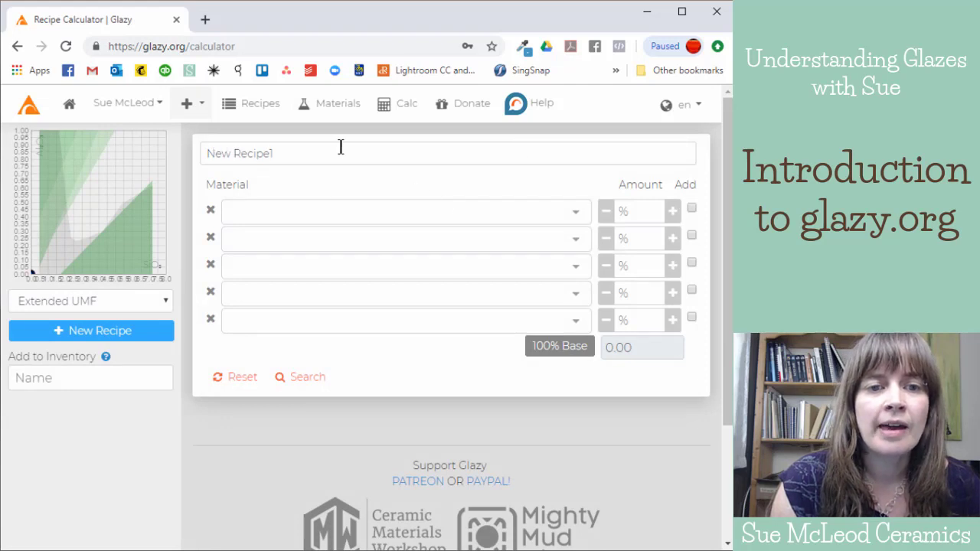
Step: Name the recipe 'Test glaze' and add Nepheline Syenite at 50
{"action": "left_click_drag", "start_coordinate": [339, 152], "coordinate": [145, 149]}
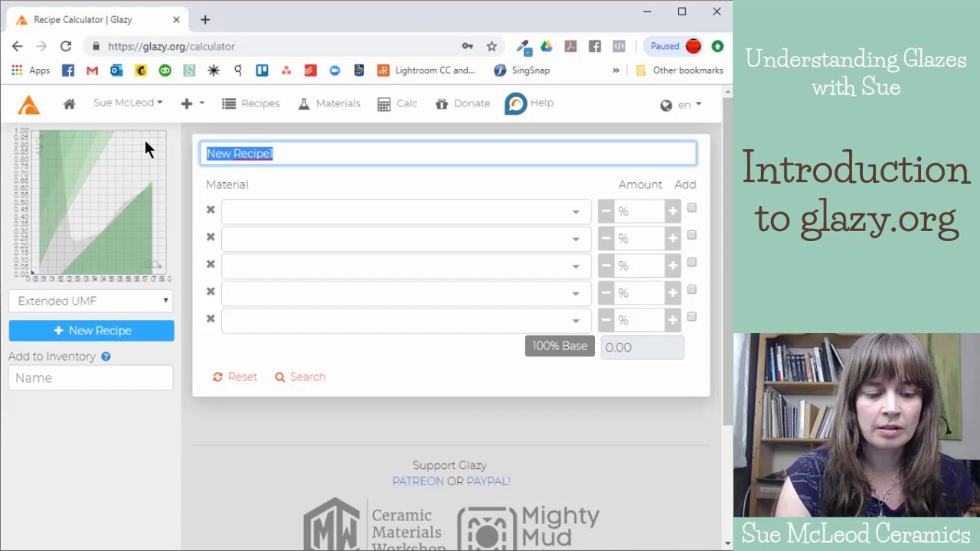
{"action": "type", "text": "Test glaze"}
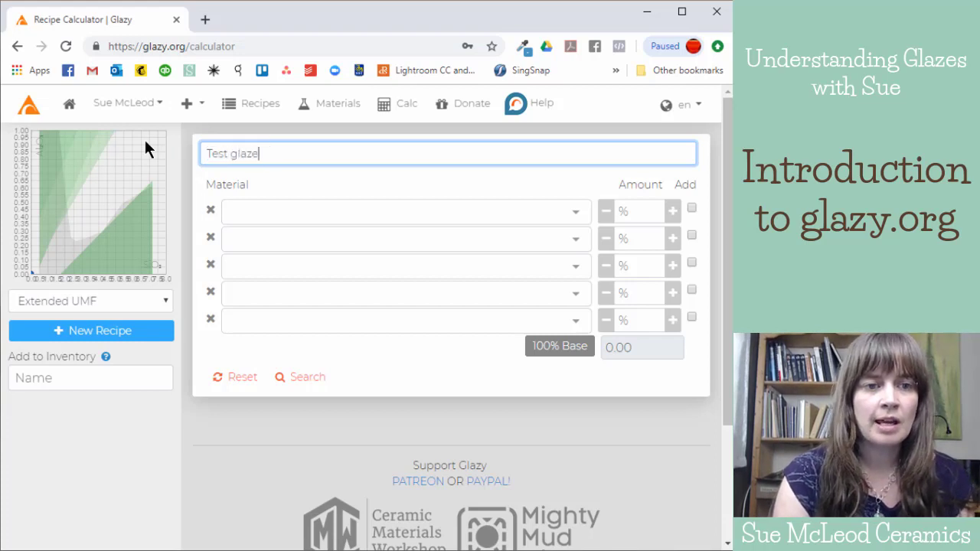
{"action": "key", "text": "Tab"}
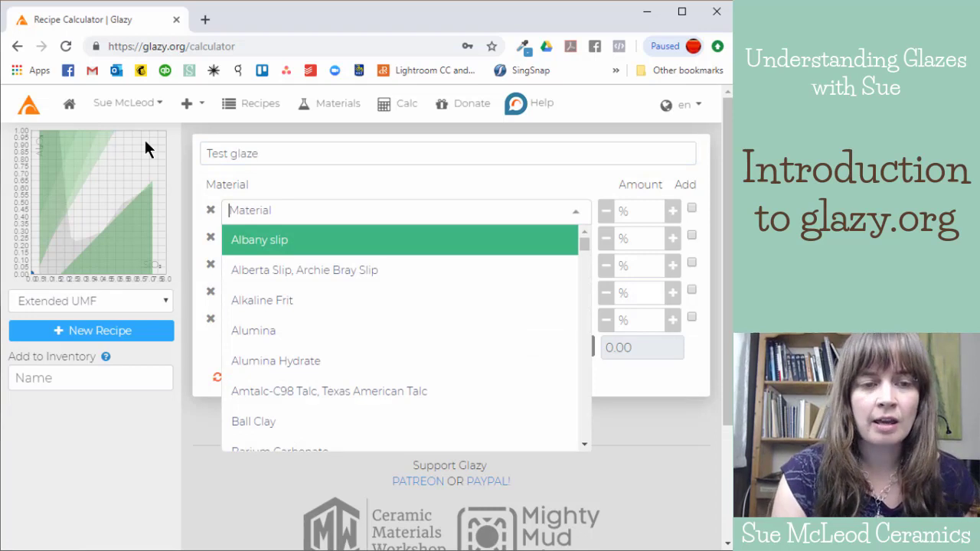
{"action": "type", "text": "neph"}
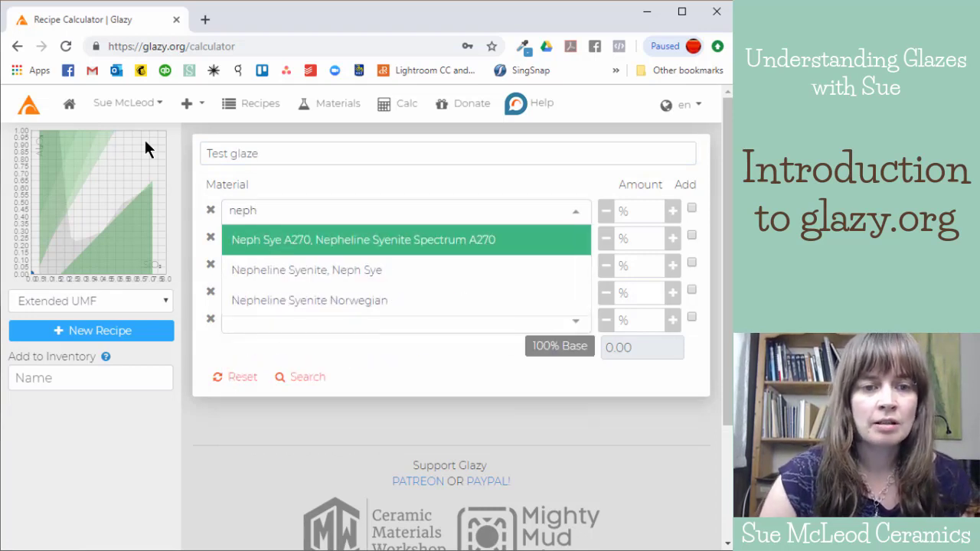
{"action": "left_click", "coordinate": [282, 271]}
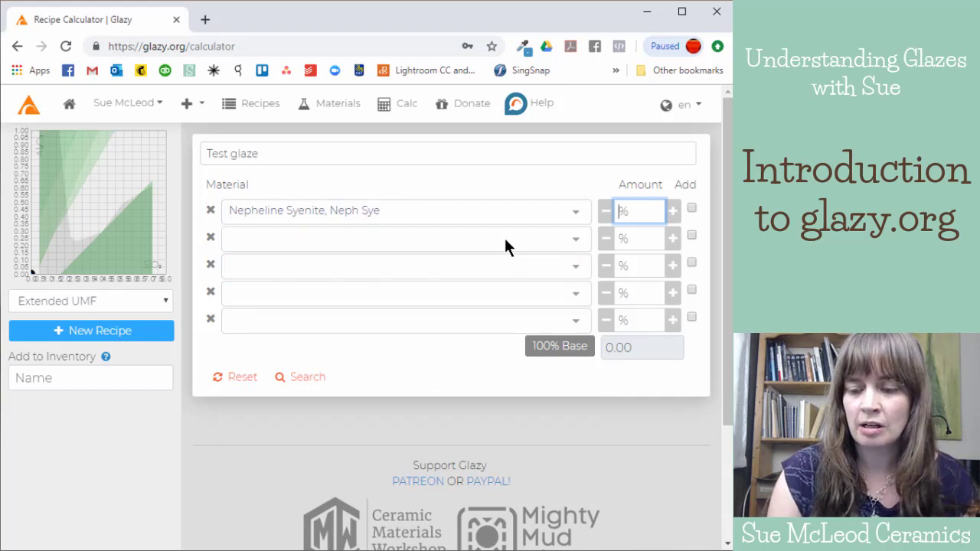
{"action": "type", "text": "50"}
{"action": "key", "text": "Tab"}
{"action": "key", "text": "Tab"}
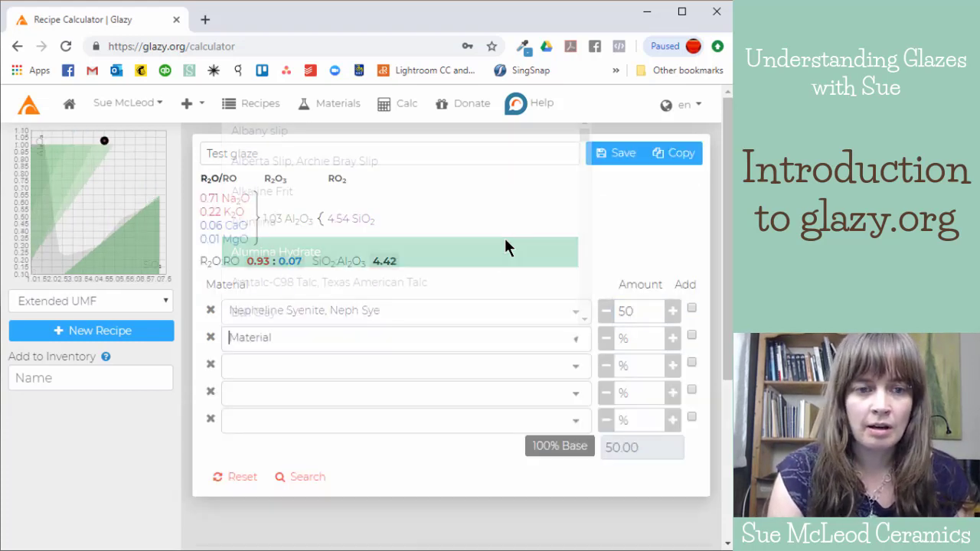
Step: Add Whiting, Calcium Carbonate as the second material at 20
{"action": "type", "text": "whit"}
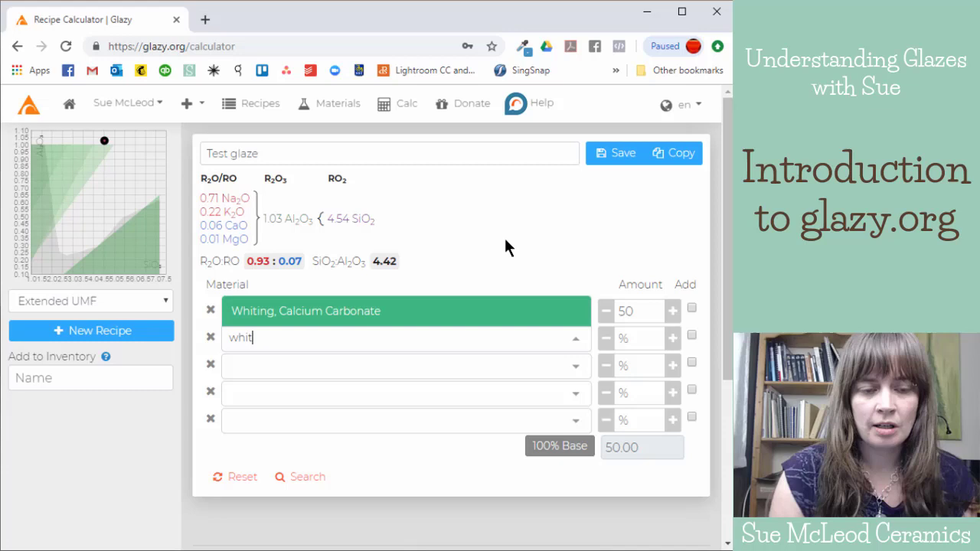
{"action": "key", "text": "Tab"}
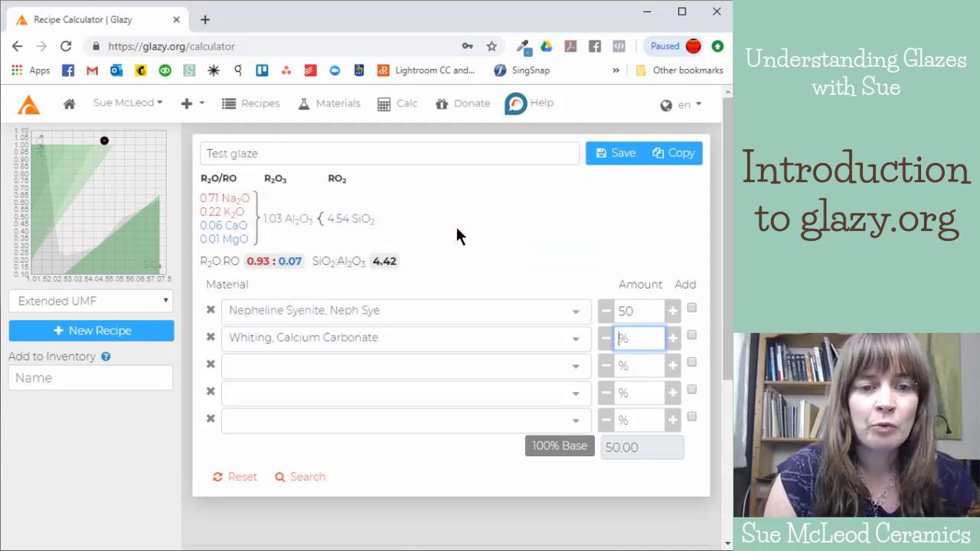
{"action": "left_click", "coordinate": [457, 337]}
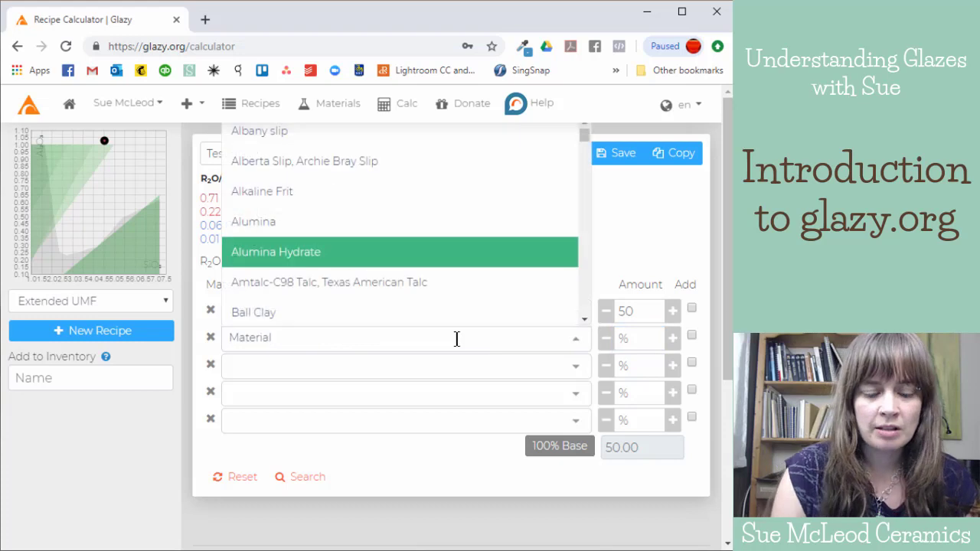
{"action": "type", "text": "whi"}
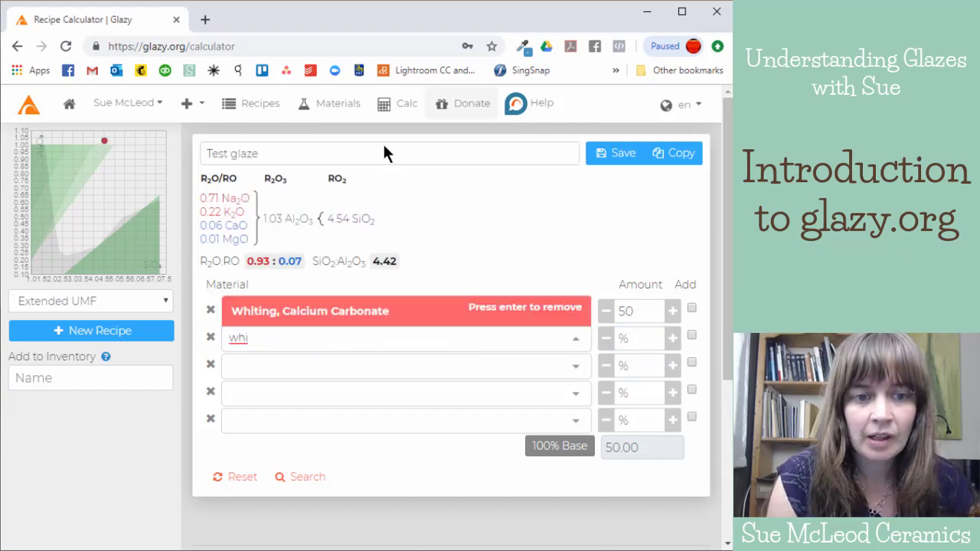
{"action": "key", "text": "BackSpace"}
{"action": "key", "text": "BackSpace"}
{"action": "key", "text": "BackSpace"}
{"action": "key", "text": "Tab"}
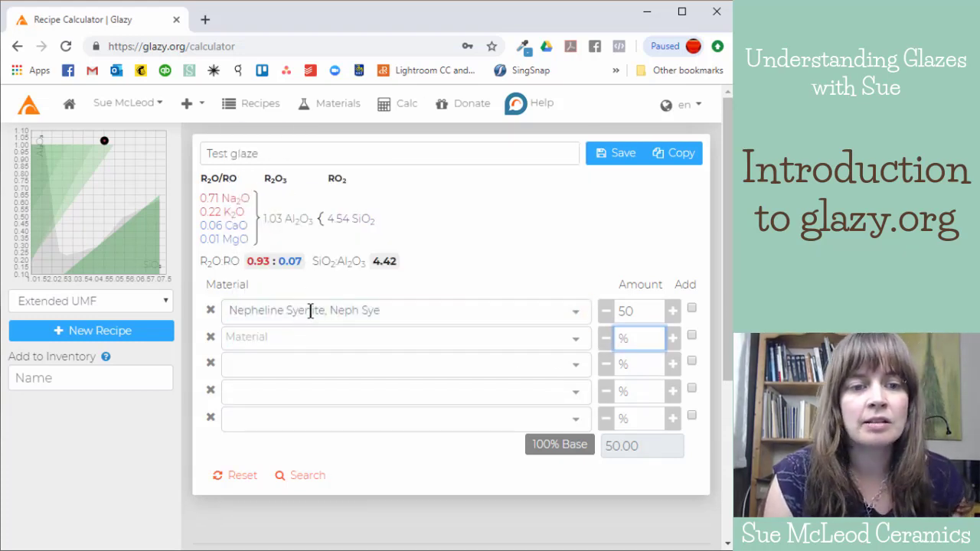
{"action": "left_click", "coordinate": [277, 341]}
{"action": "type", "text": "whiti"}
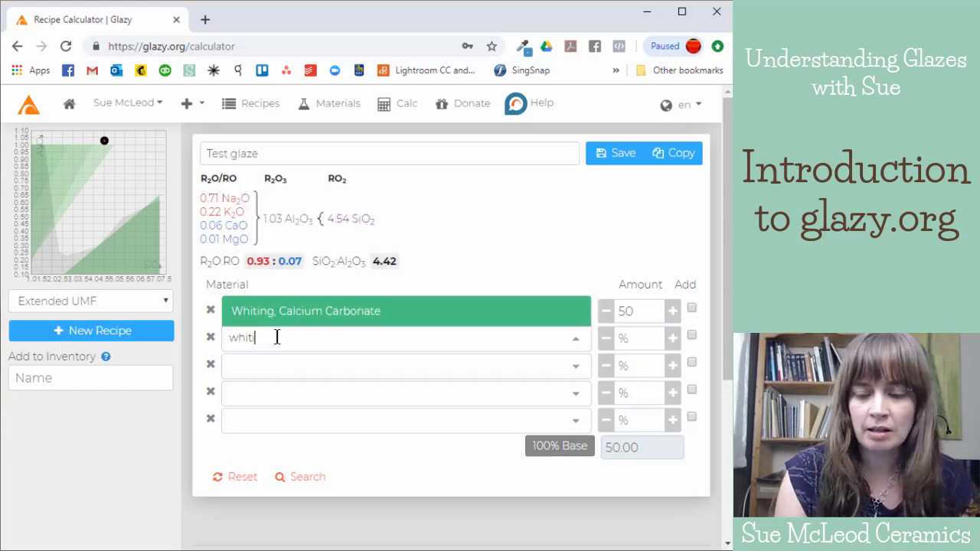
{"action": "key", "text": "Return"}
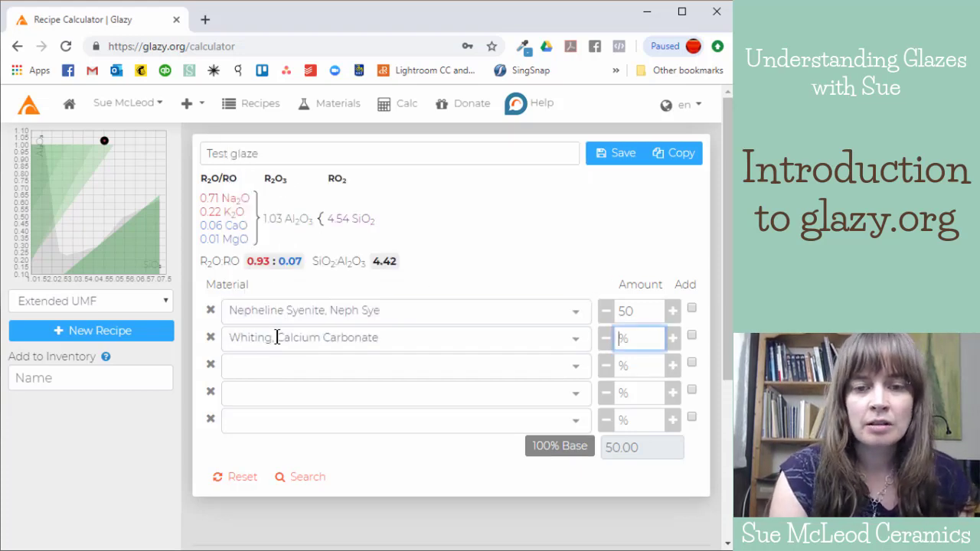
{"action": "type", "text": "20"}
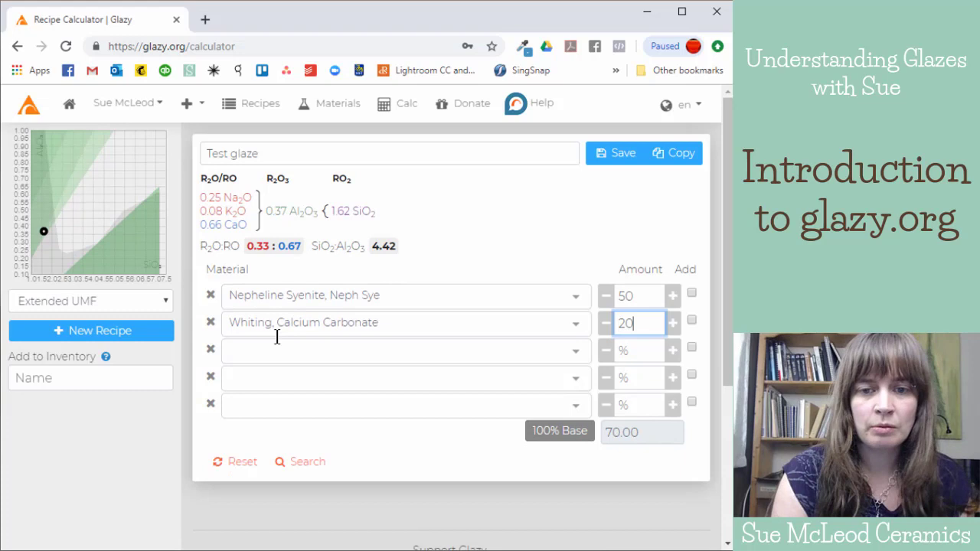
{"action": "key", "text": "Tab"}
Step: Add Gerstley Borate as the third material at 15
{"action": "key", "text": "Tab"}
{"action": "type", "text": "ger"}
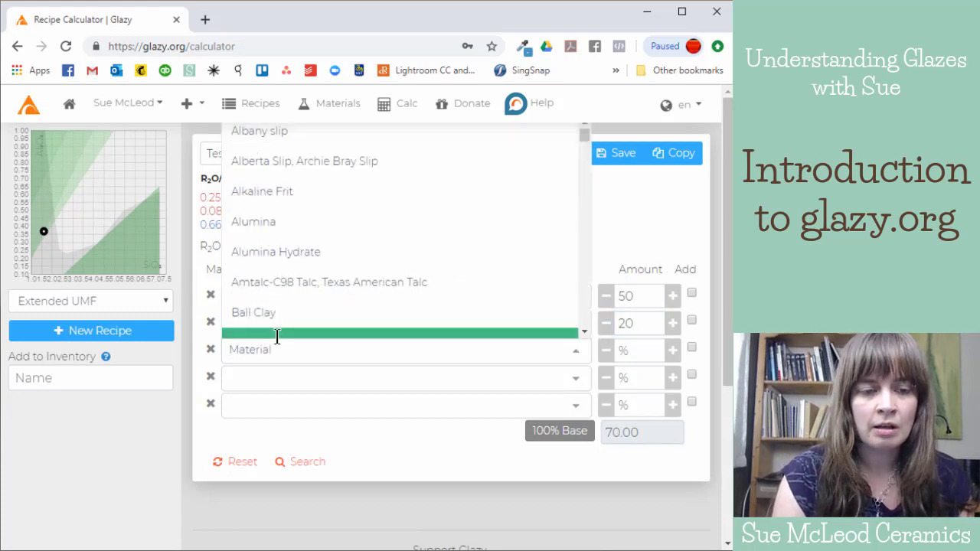
{"action": "type", "text": "st"}
{"action": "key", "text": "Tab"}
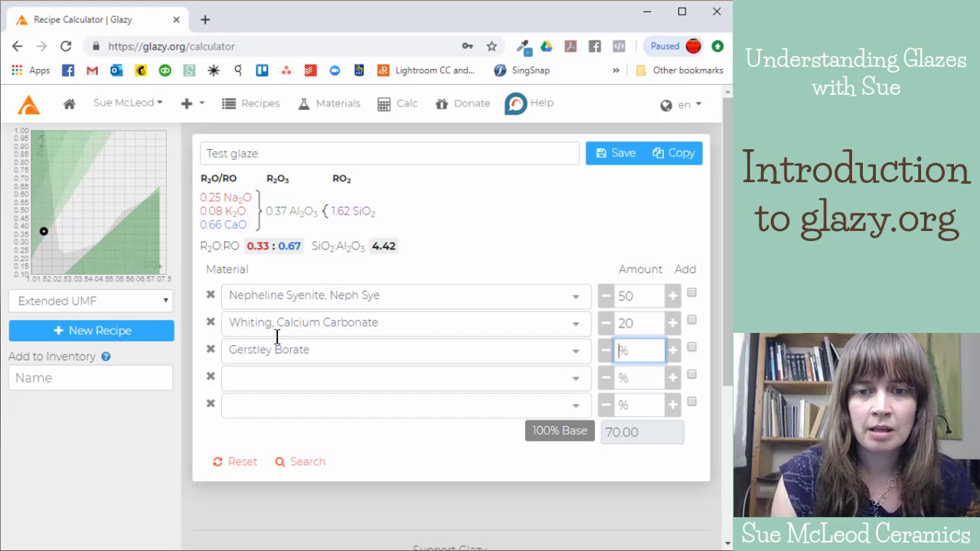
{"action": "type", "text": "15"}
{"action": "key", "text": "Tab"}
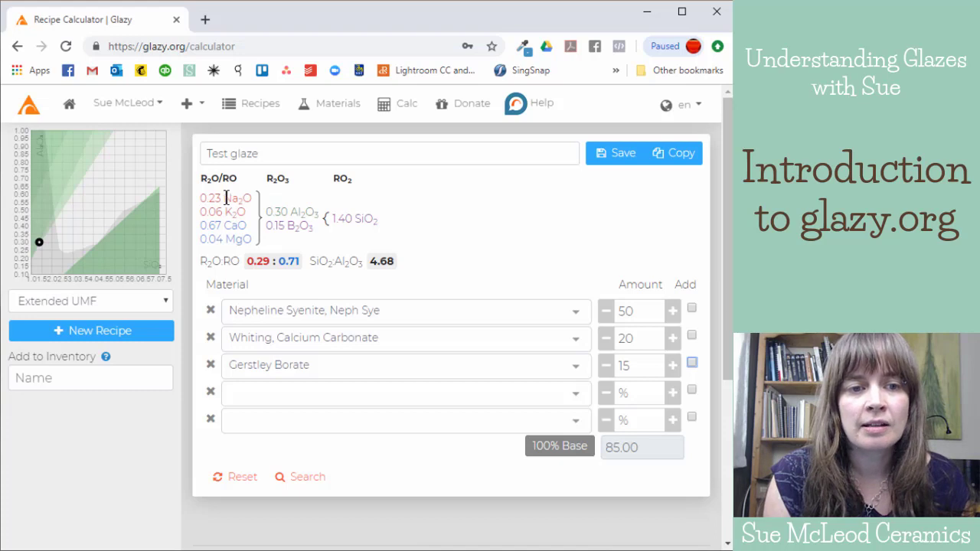
{"action": "scroll", "coordinate": [433, 260], "scroll_direction": "down", "scroll_amount": 2}
{"action": "scroll", "coordinate": [434, 260], "scroll_direction": "up", "scroll_amount": 2}
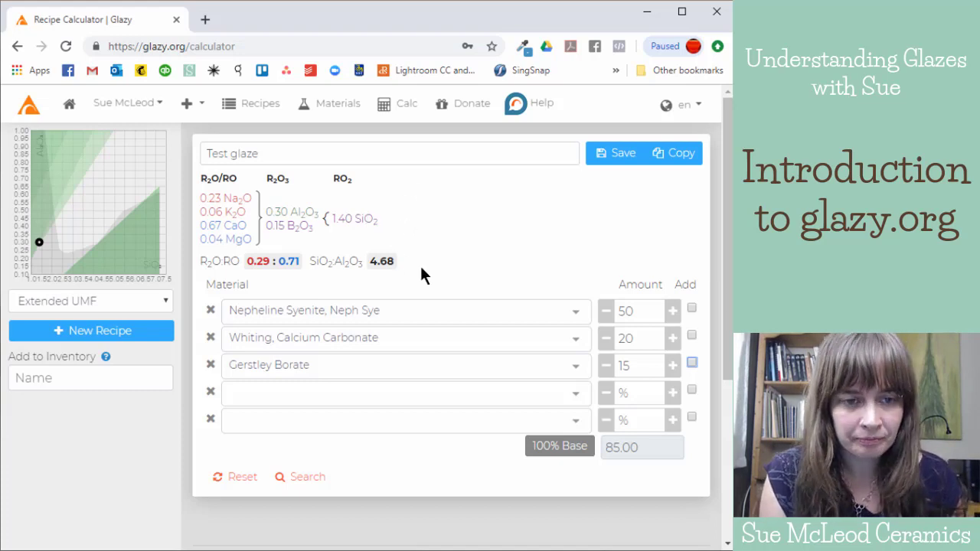
Step: Add EPK, EP Kaolin, Edgar Plastic as the fourth material at 15
{"action": "left_click", "coordinate": [310, 391]}
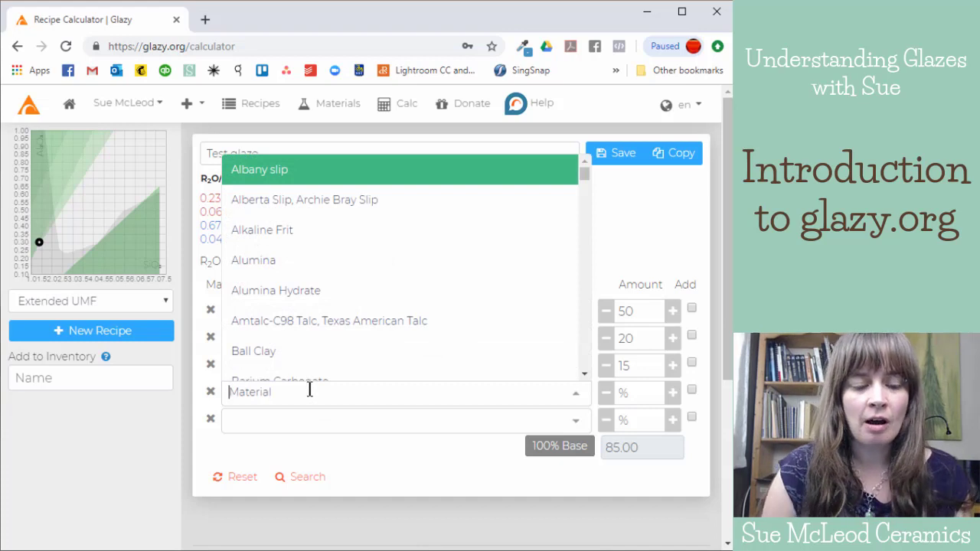
{"action": "type", "text": "Epk"}
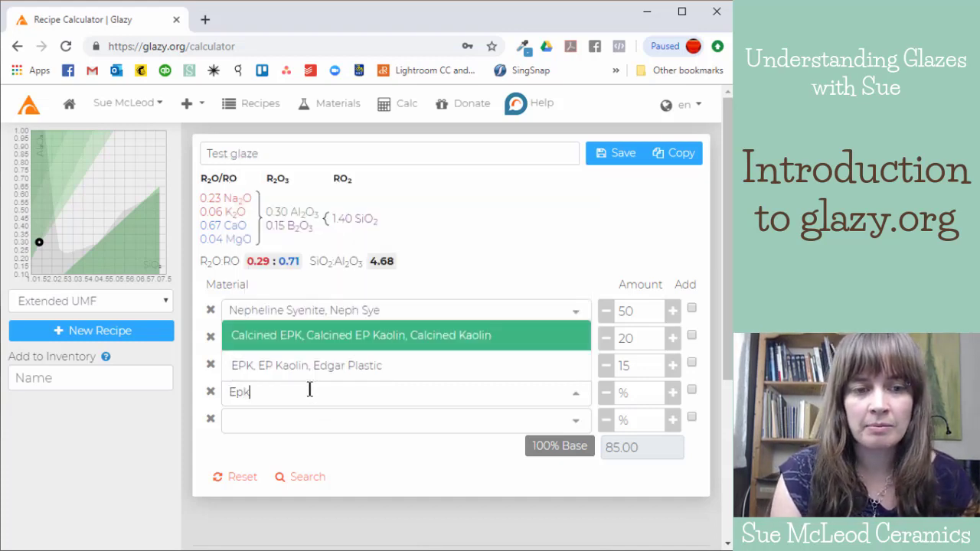
{"action": "key", "text": "Down"}
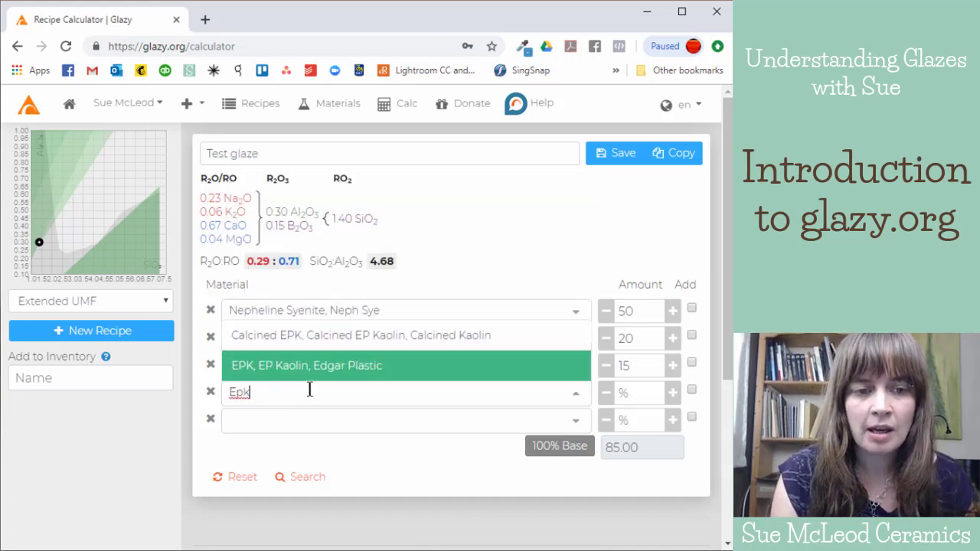
{"action": "key", "text": "Return"}
{"action": "type", "text": "15"}
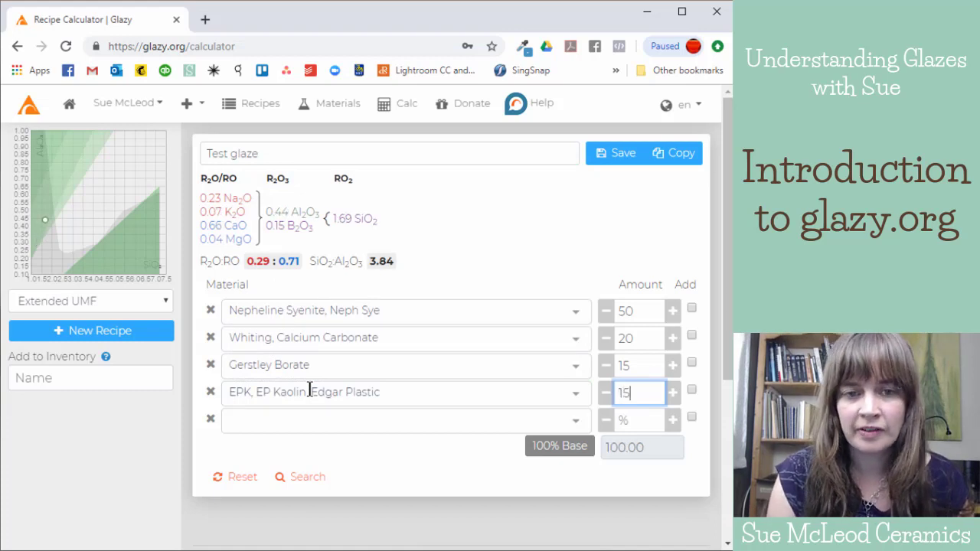
{"action": "key", "text": "Tab"}
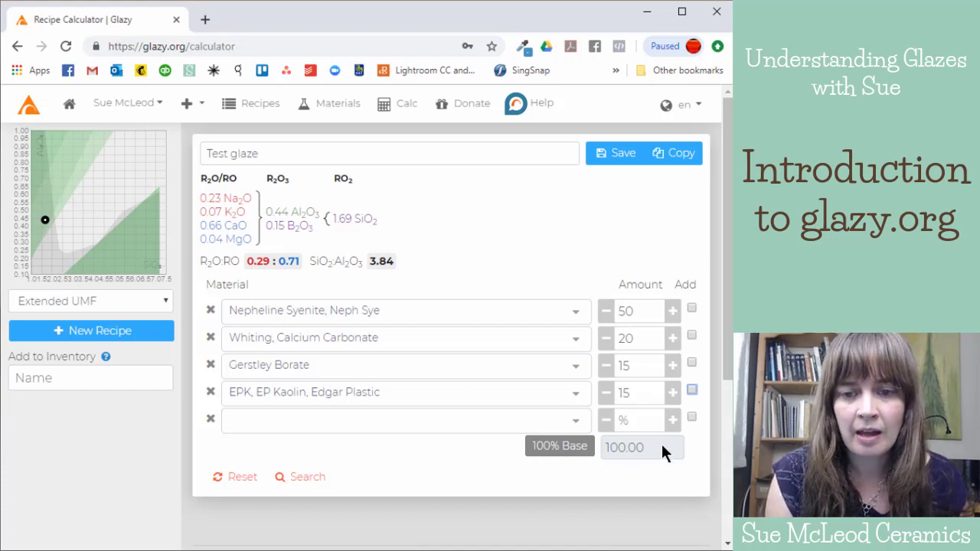
Step: Add Silica, Quartz, Flint as the fifth material at 15
{"action": "left_click", "coordinate": [329, 416]}
{"action": "type", "text": "silica"}
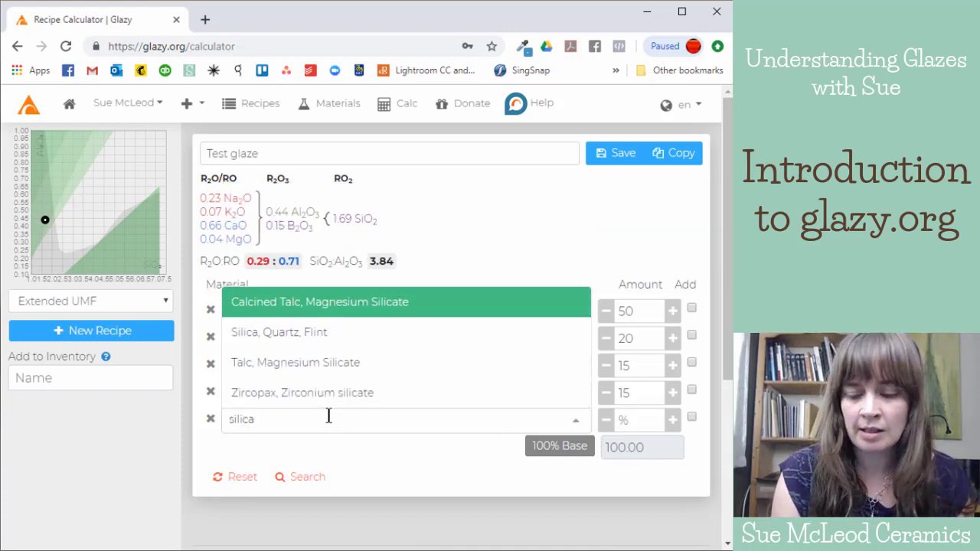
{"action": "key", "text": "Down"}
{"action": "key", "text": "Return"}
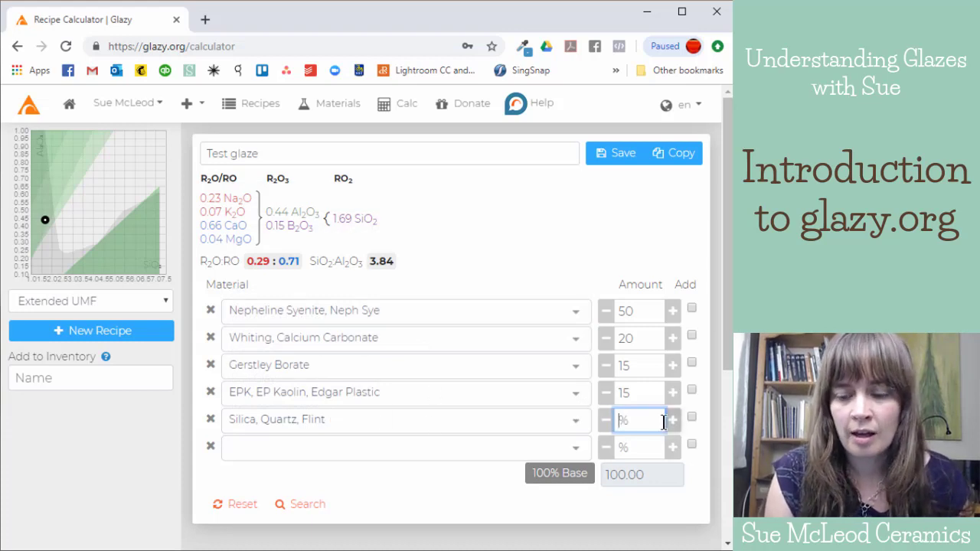
{"action": "type", "text": "15"}
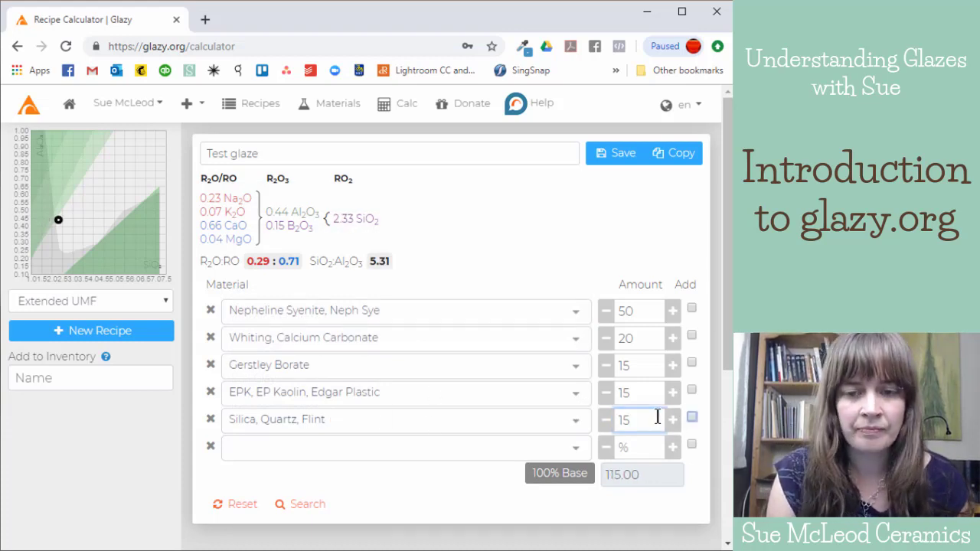
{"action": "key", "text": "Tab"}
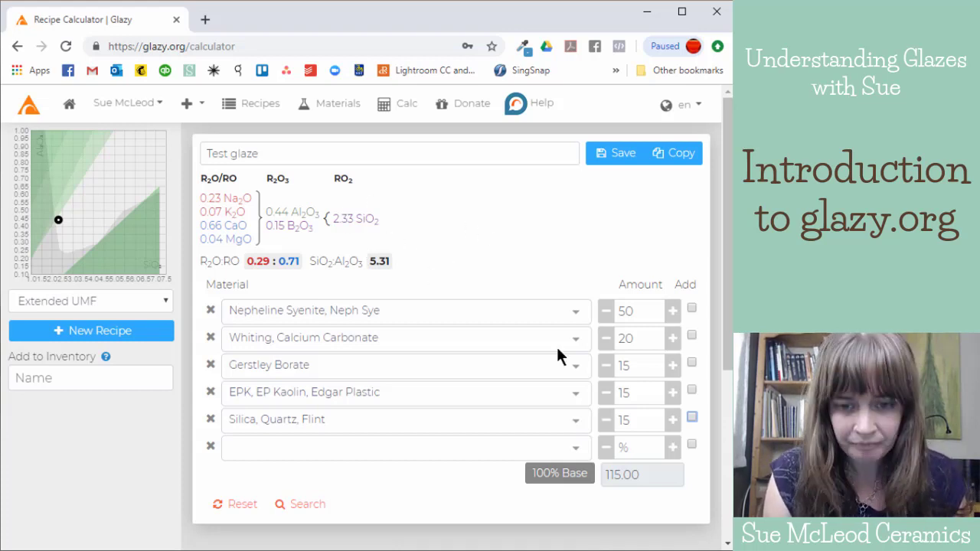
Step: Rescale the recipe to a 100% base and change Silica from 13.04 to 13.05
{"action": "scroll", "coordinate": [518, 294], "scroll_direction": "down", "scroll_amount": 2}
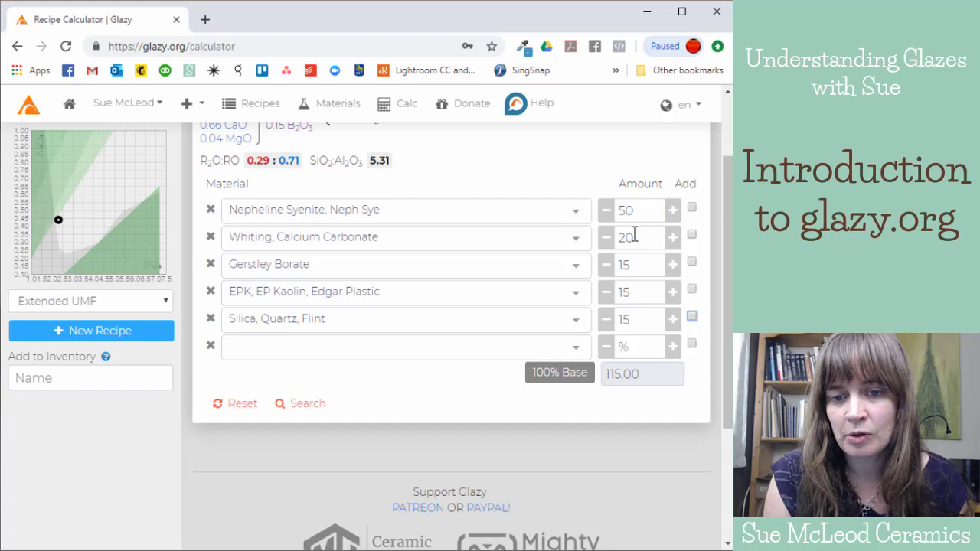
{"action": "left_click", "coordinate": [561, 373]}
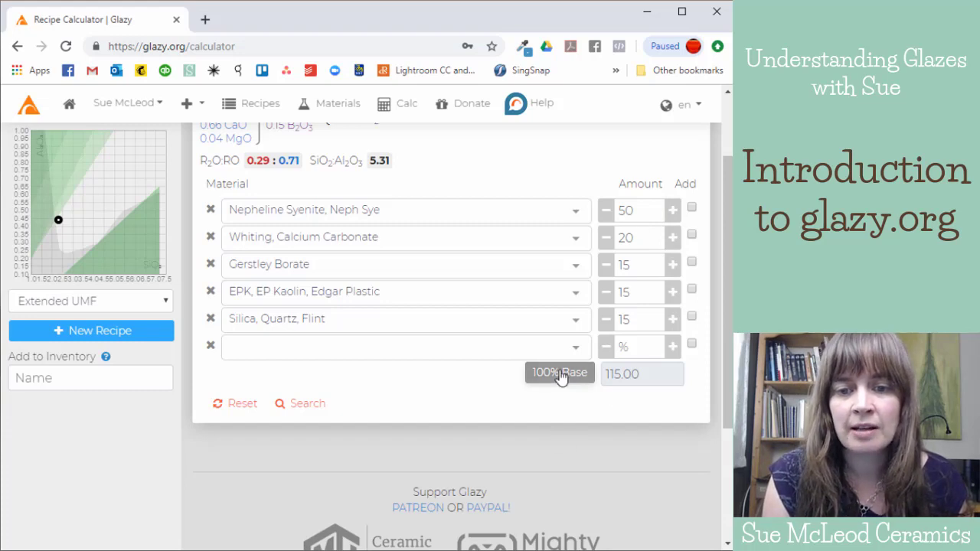
{"action": "left_click", "coordinate": [662, 320]}
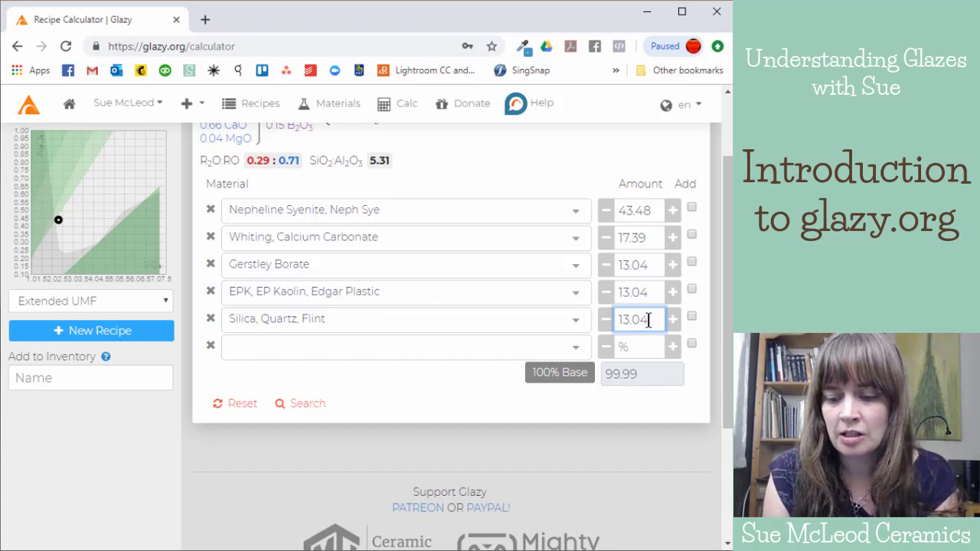
{"action": "key", "text": "BackSpace"}
{"action": "type", "text": "5"}
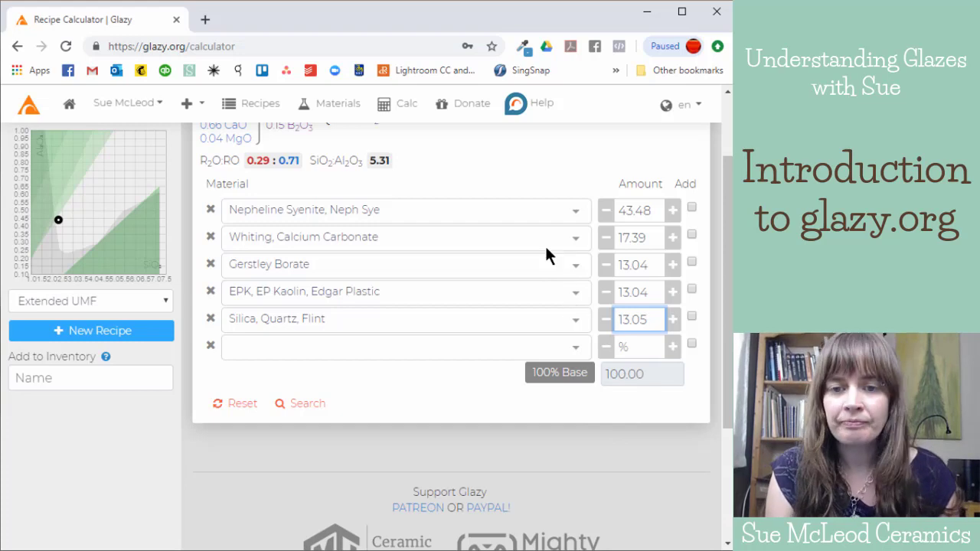
{"action": "scroll", "coordinate": [559, 272], "scroll_direction": "up", "scroll_amount": 1}
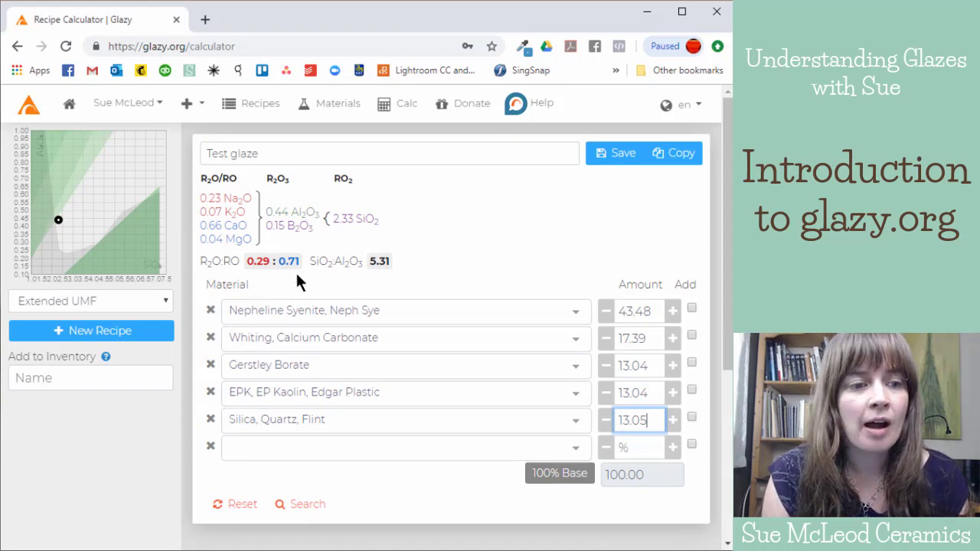
Step: Save the Test glaze recipe, then update the saved copy with its current ingredient amounts
{"action": "left_click", "coordinate": [625, 157]}
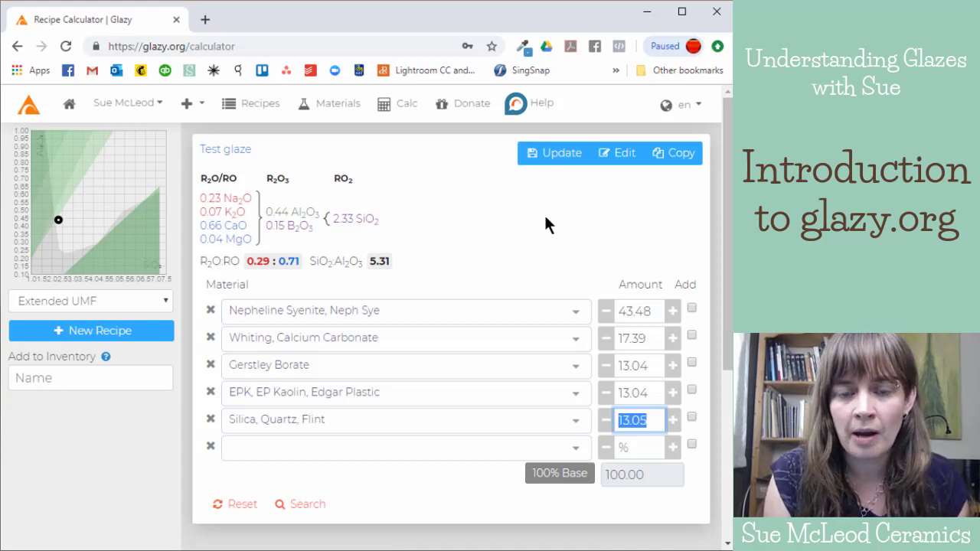
{"action": "left_click", "coordinate": [560, 159]}
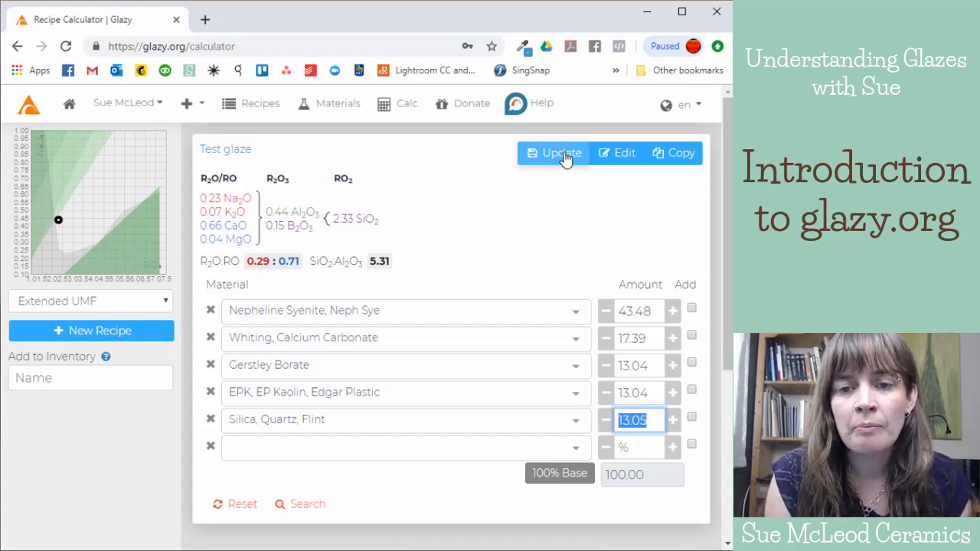
{"action": "left_click", "coordinate": [537, 156]}
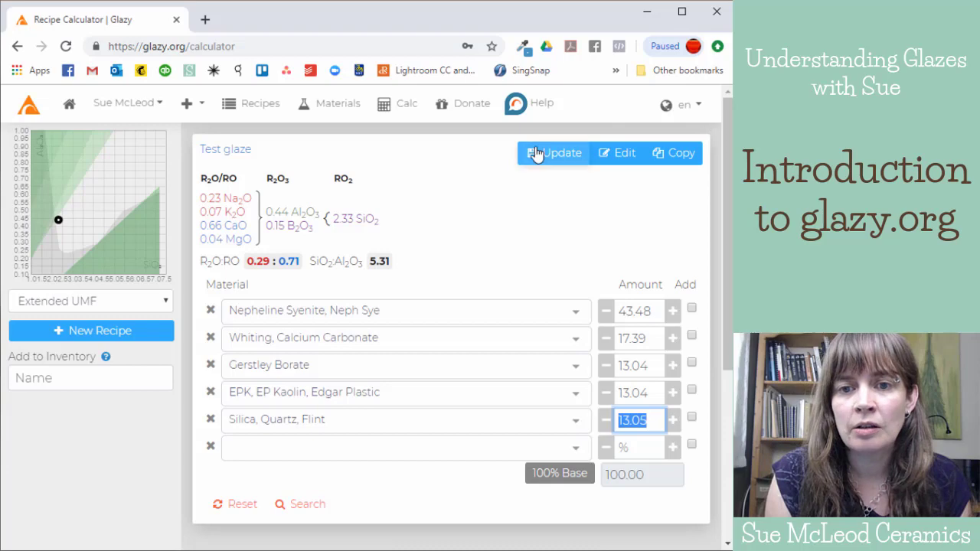
Step: Open the recipe's Edit form and look through its description and other fields
{"action": "left_click", "coordinate": [622, 156]}
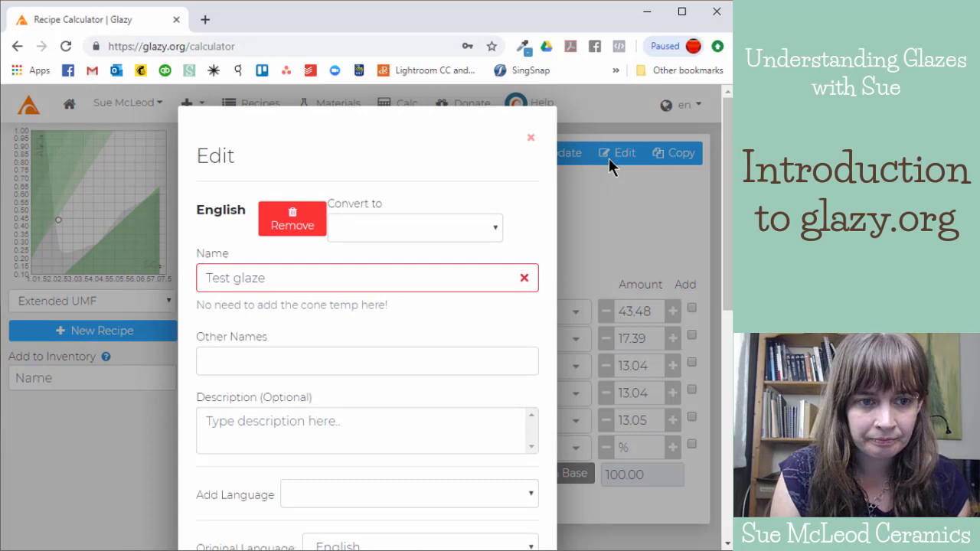
{"action": "scroll", "coordinate": [493, 210], "scroll_direction": "down", "scroll_amount": 1}
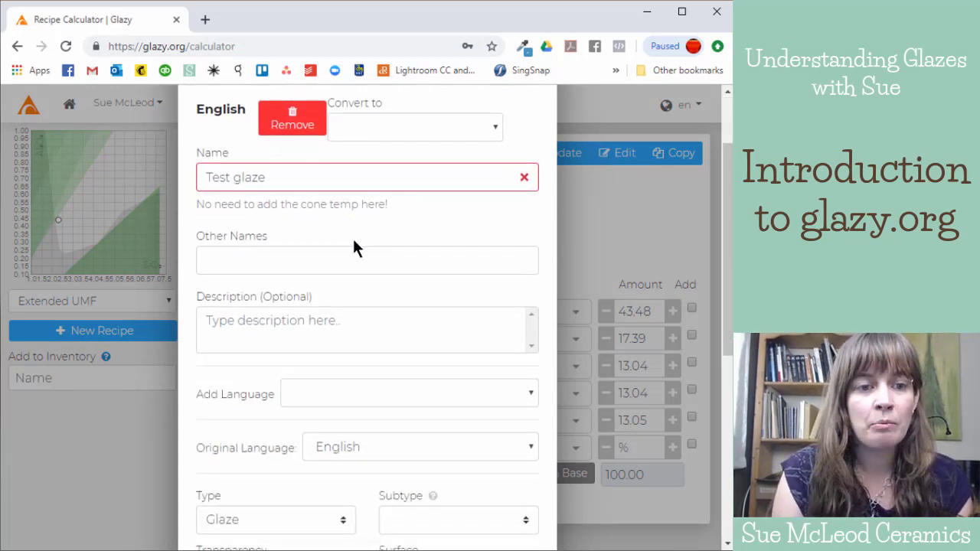
{"action": "scroll", "coordinate": [340, 217], "scroll_direction": "down", "scroll_amount": 2}
{"action": "scroll", "coordinate": [365, 175], "scroll_direction": "up", "scroll_amount": 3}
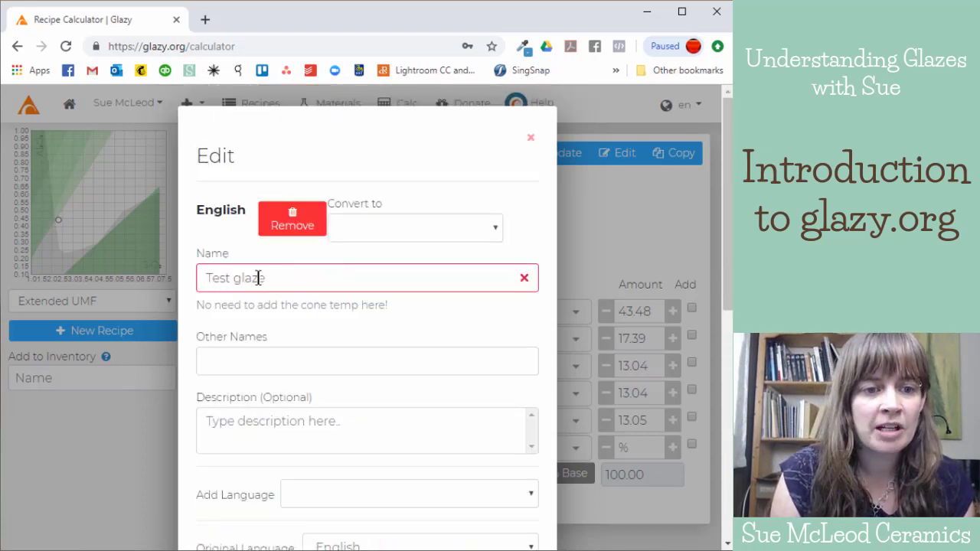
{"action": "scroll", "coordinate": [429, 319], "scroll_direction": "down", "scroll_amount": 2}
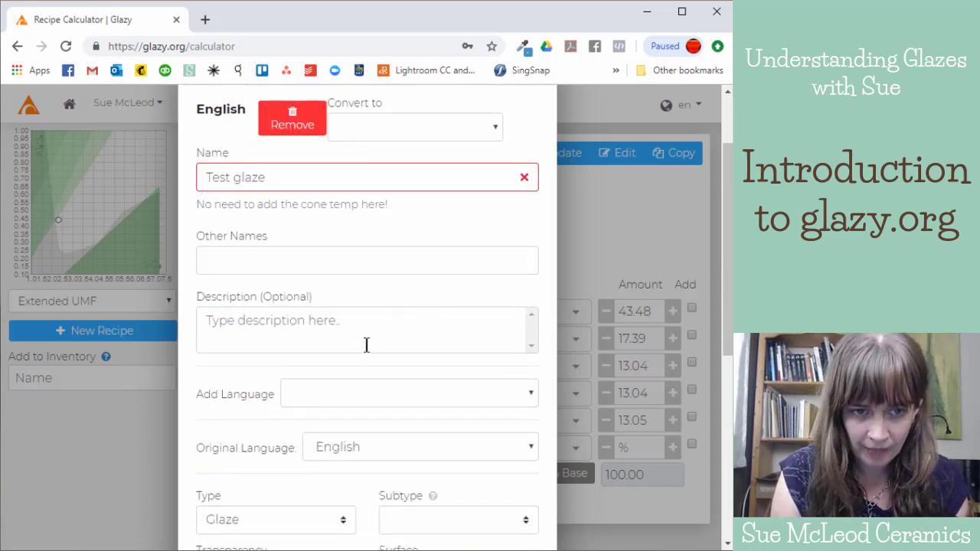
{"action": "left_click", "coordinate": [340, 319]}
{"action": "scroll", "coordinate": [371, 284], "scroll_direction": "down", "scroll_amount": 2}
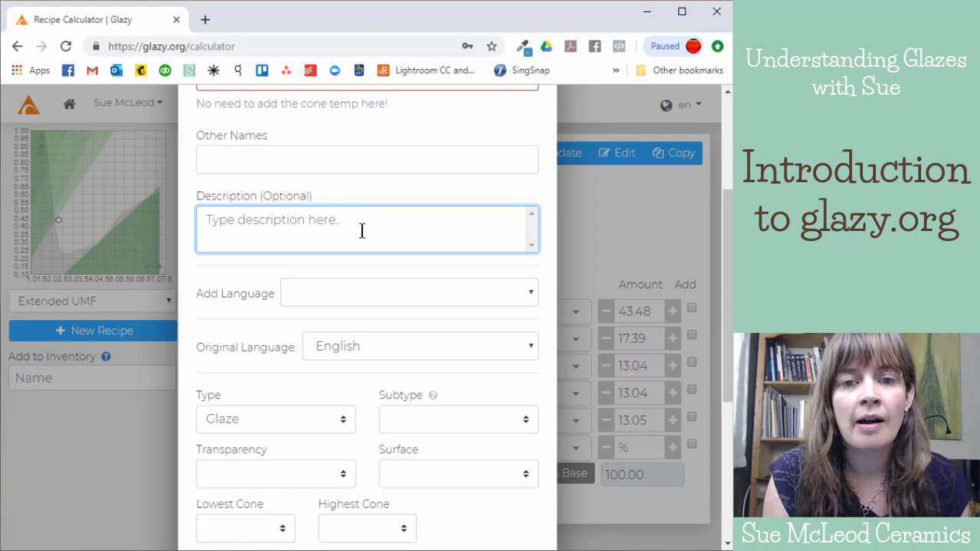
{"action": "scroll", "coordinate": [361, 231], "scroll_direction": "up", "scroll_amount": 1}
{"action": "scroll", "coordinate": [319, 315], "scroll_direction": "down", "scroll_amount": 1}
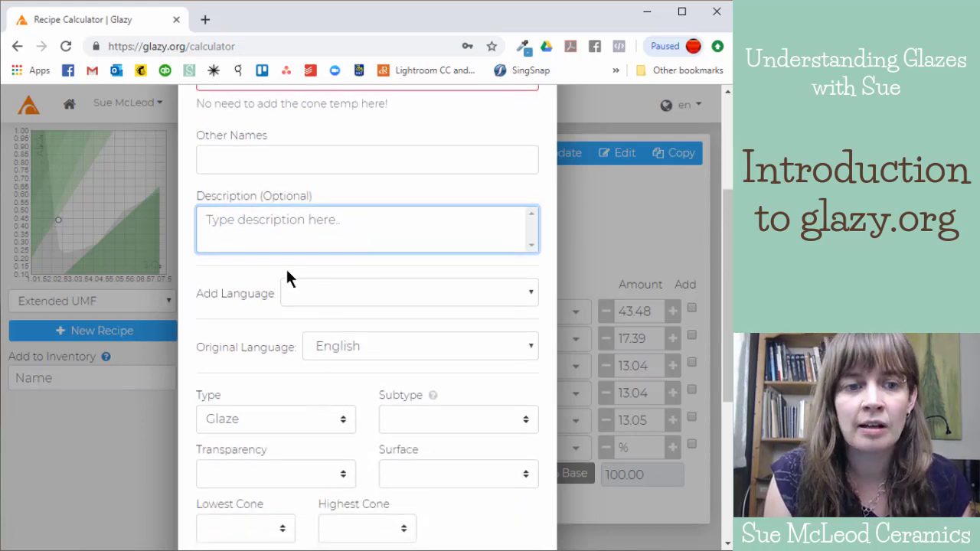
{"action": "scroll", "coordinate": [452, 218], "scroll_direction": "down", "scroll_amount": 3}
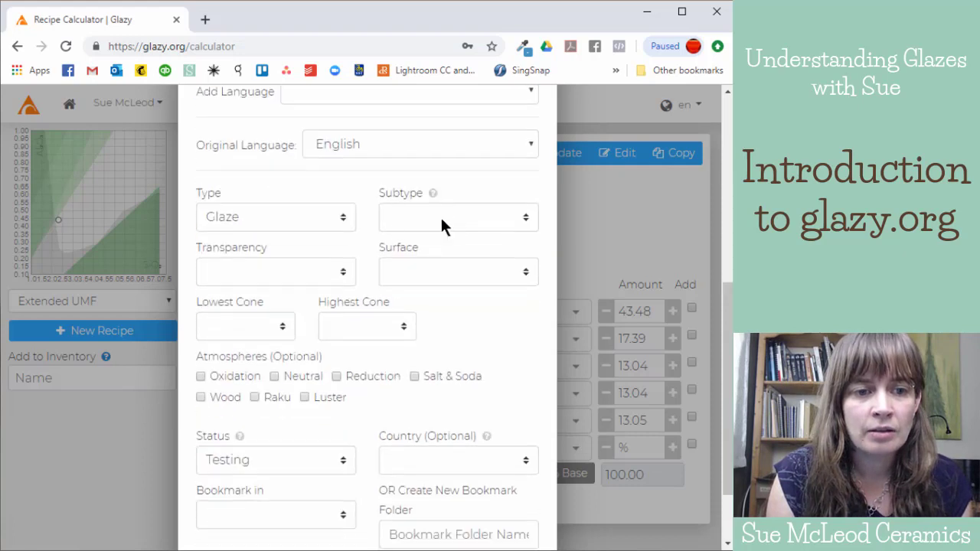
Step: Keep the recipe type as Glaze, leaving transparency and surface unset
{"action": "left_click", "coordinate": [295, 220]}
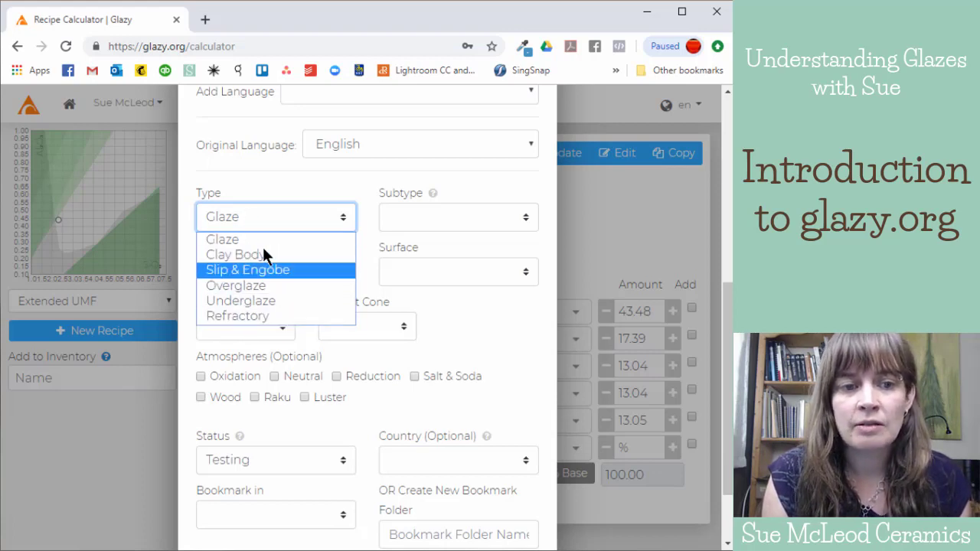
{"action": "left_click", "coordinate": [253, 212]}
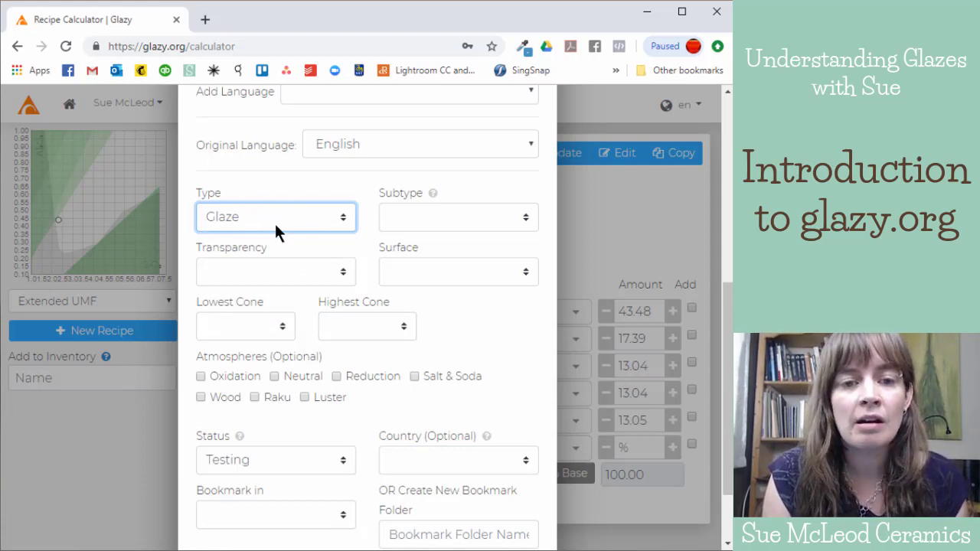
{"action": "left_click", "coordinate": [333, 269]}
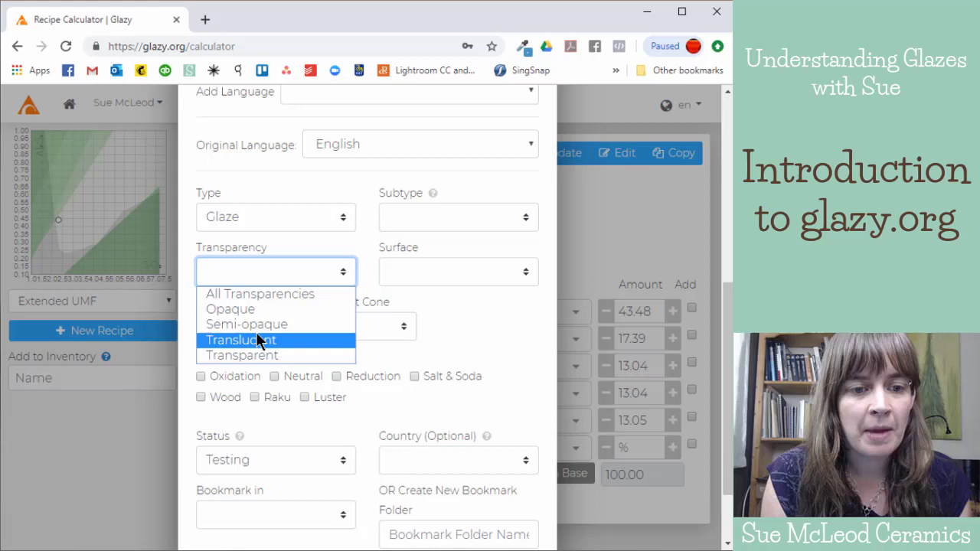
{"action": "left_click", "coordinate": [261, 265]}
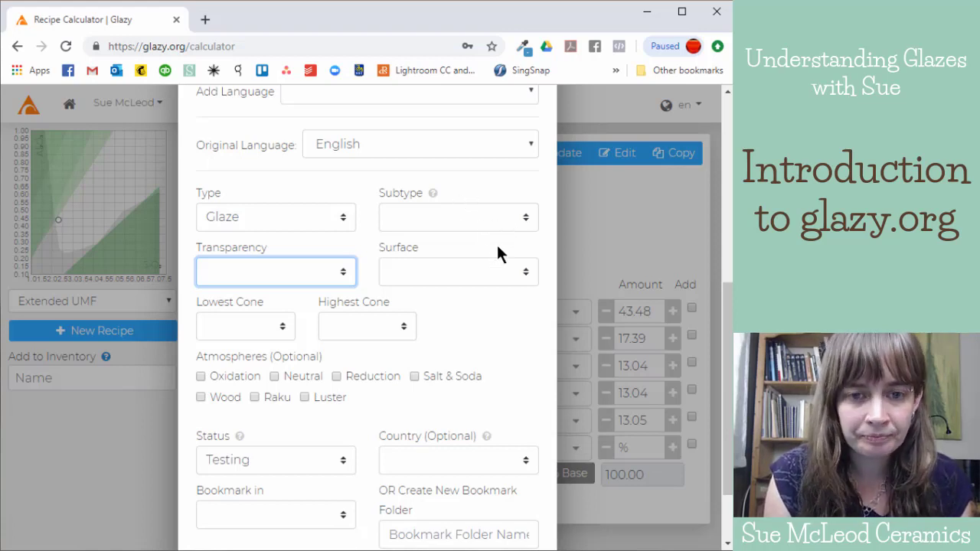
{"action": "left_click", "coordinate": [507, 271]}
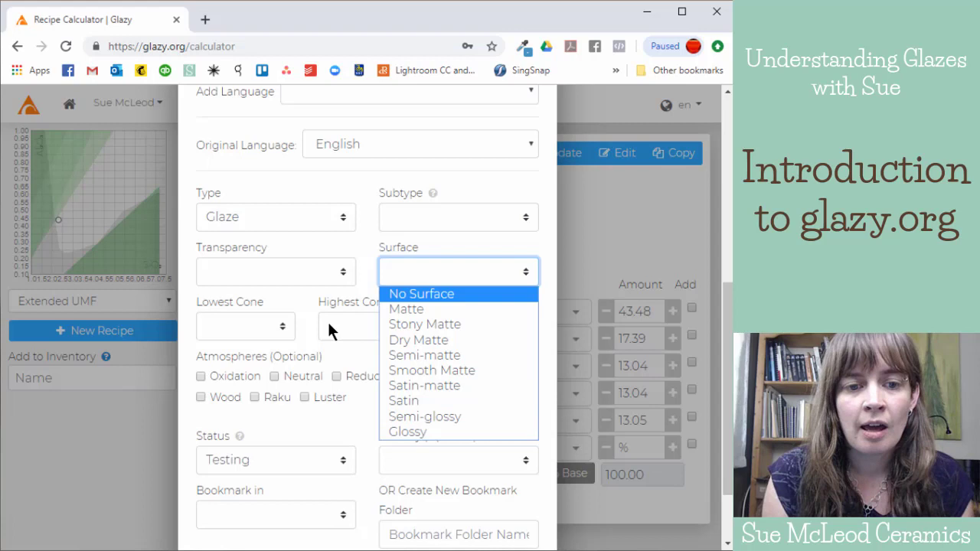
{"action": "left_click", "coordinate": [353, 281]}
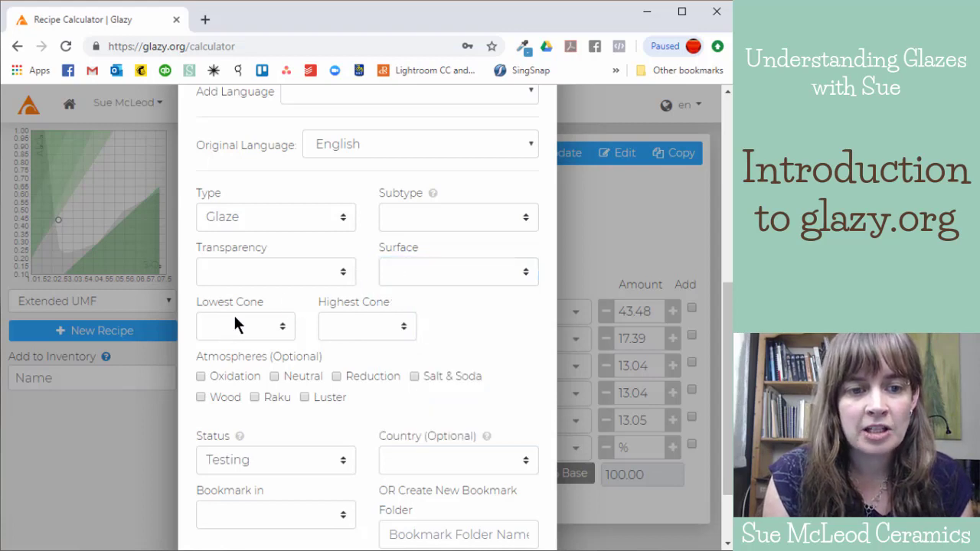
Step: Set the firing range from lowest cone △6 to highest cone △7
{"action": "left_click", "coordinate": [263, 328]}
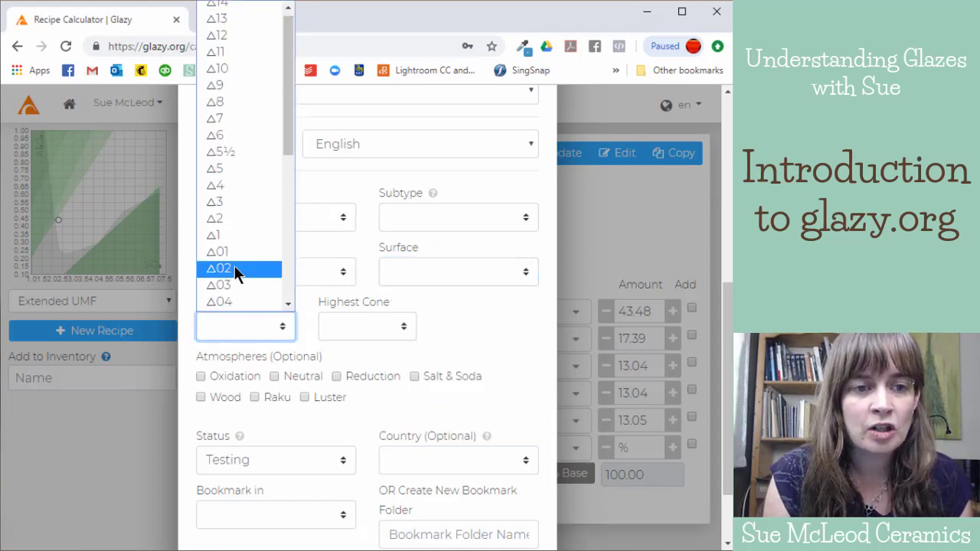
{"action": "left_click", "coordinate": [231, 141]}
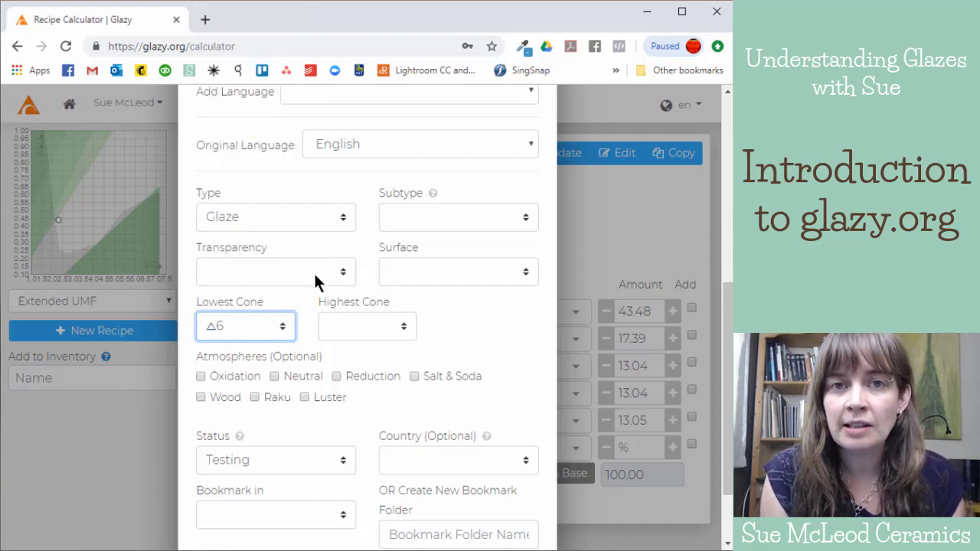
{"action": "left_click", "coordinate": [431, 314]}
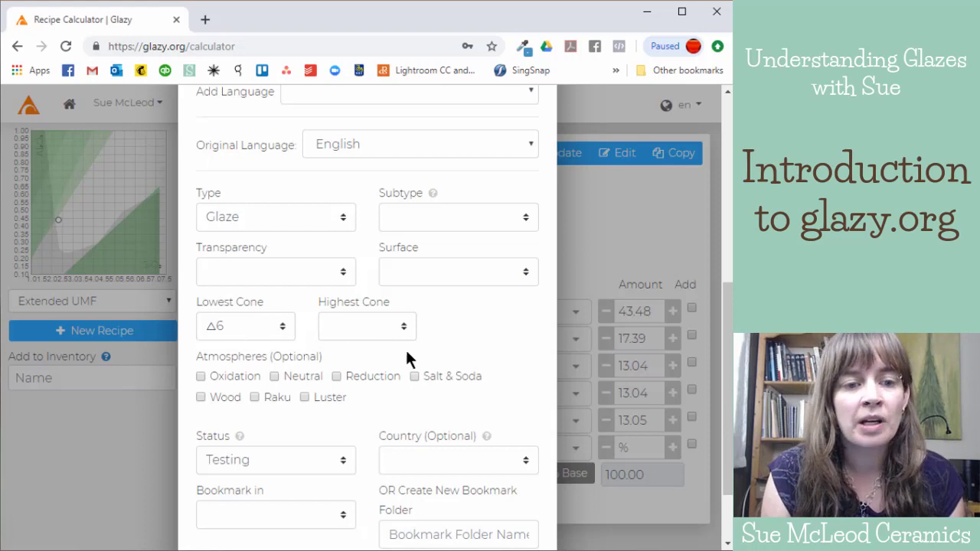
{"action": "left_click", "coordinate": [374, 328]}
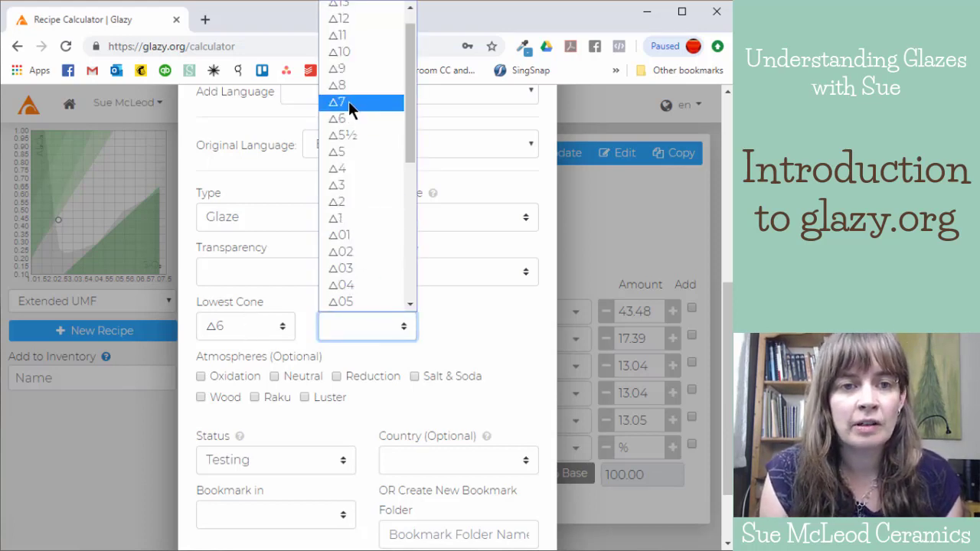
{"action": "left_click", "coordinate": [348, 101]}
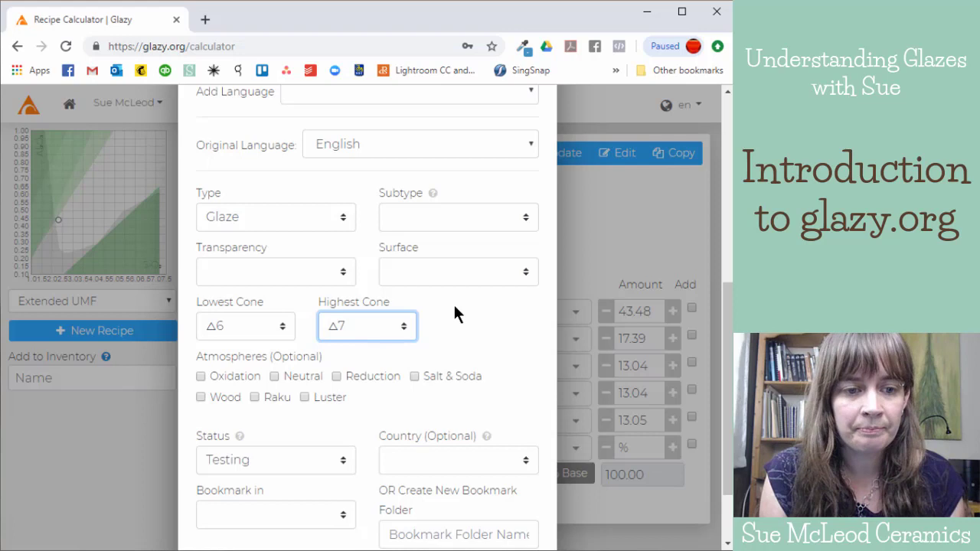
Step: Mark the Test glaze as fired in an oxidation atmosphere
{"action": "scroll", "coordinate": [349, 375], "scroll_direction": "down", "scroll_amount": 1}
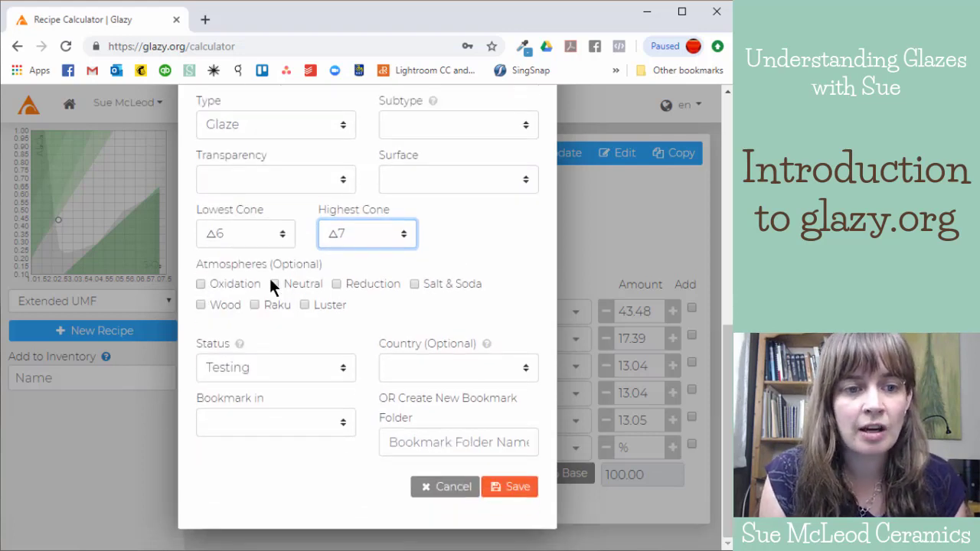
{"action": "left_click", "coordinate": [198, 282]}
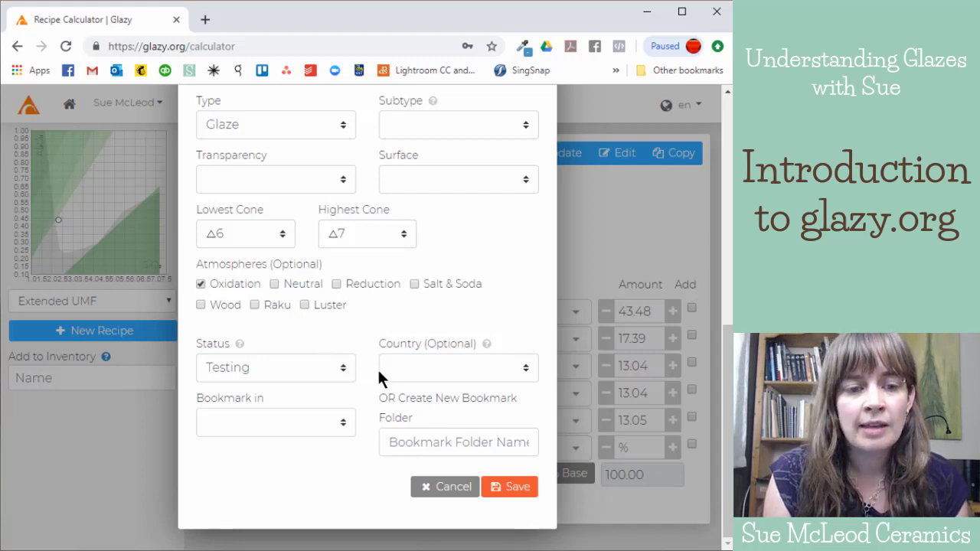
{"action": "left_click", "coordinate": [290, 368]}
{"action": "left_click", "coordinate": [291, 368]}
{"action": "left_click", "coordinate": [291, 368]}
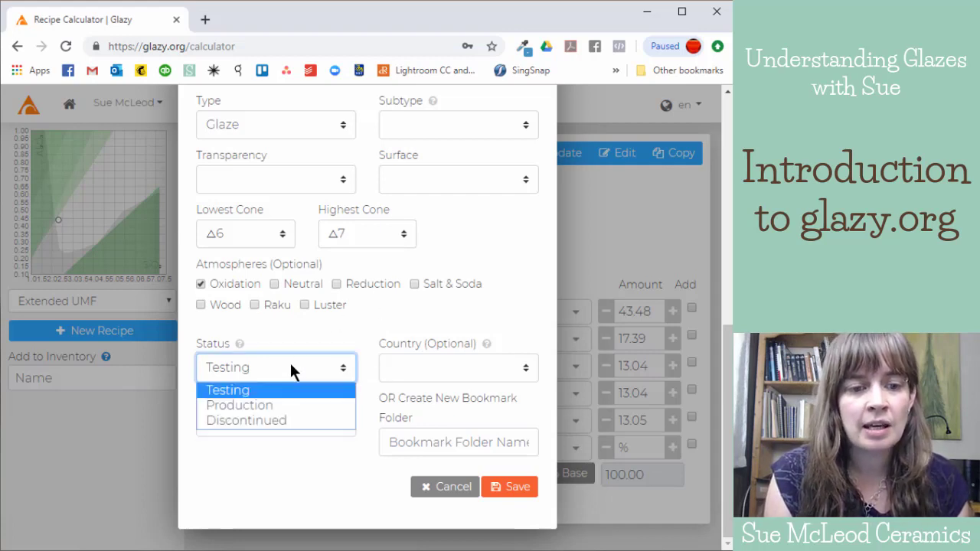
{"action": "left_click", "coordinate": [245, 392]}
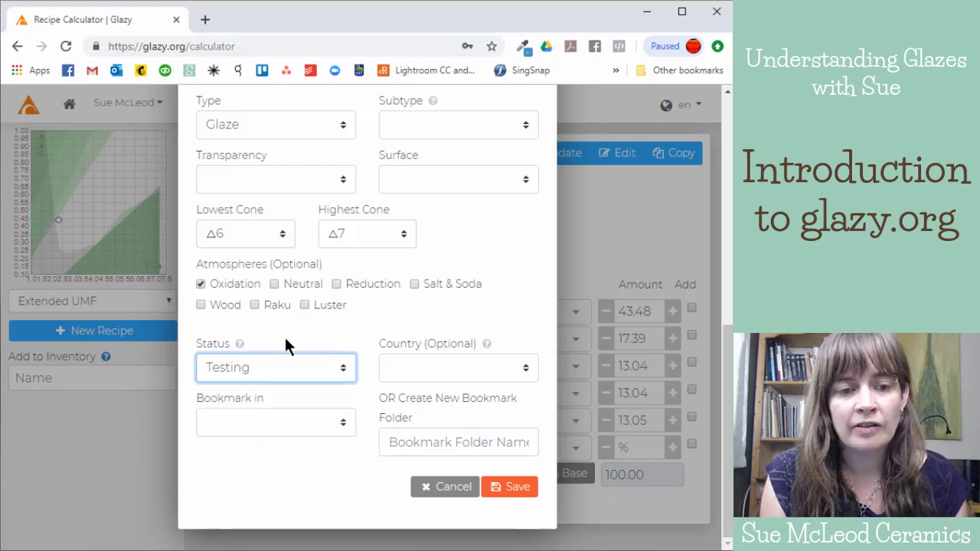
Step: Change the recipe status from Testing to Production
{"action": "left_click", "coordinate": [322, 370]}
{"action": "left_click", "coordinate": [238, 389]}
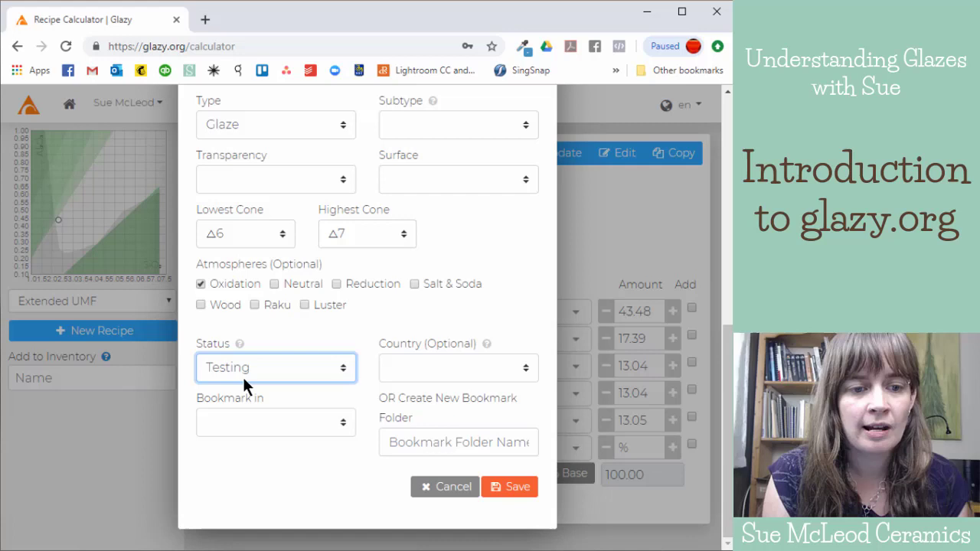
{"action": "left_click", "coordinate": [246, 369]}
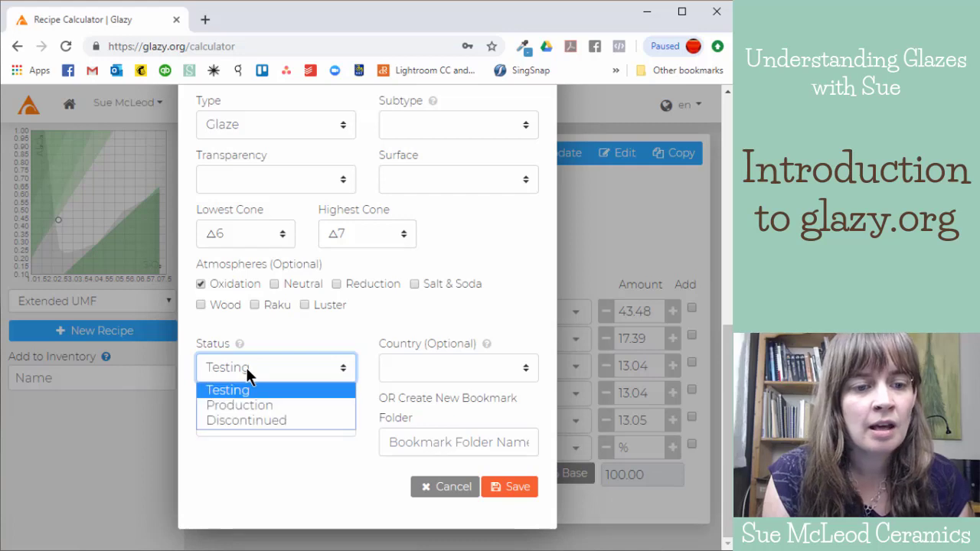
{"action": "left_click", "coordinate": [261, 407]}
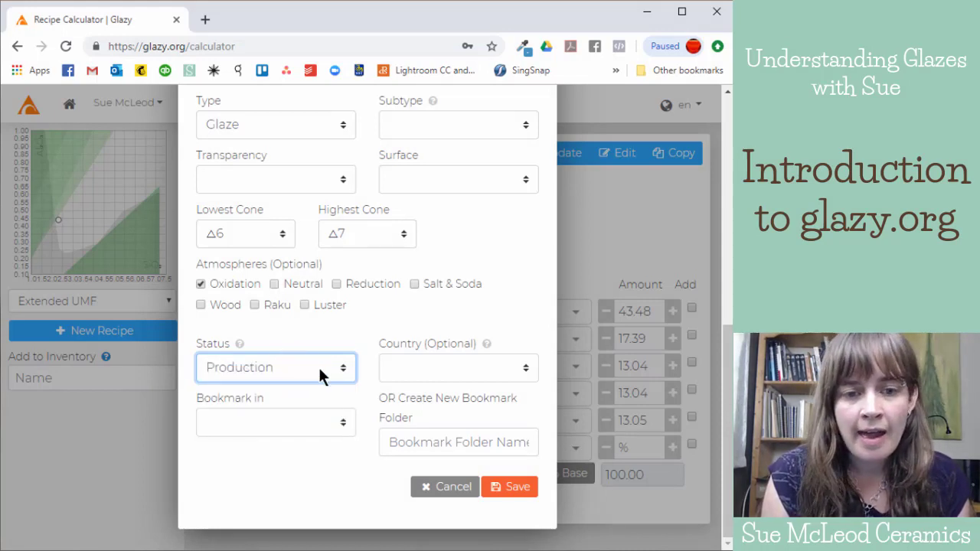
{"action": "left_click", "coordinate": [485, 379]}
{"action": "left_click", "coordinate": [485, 366]}
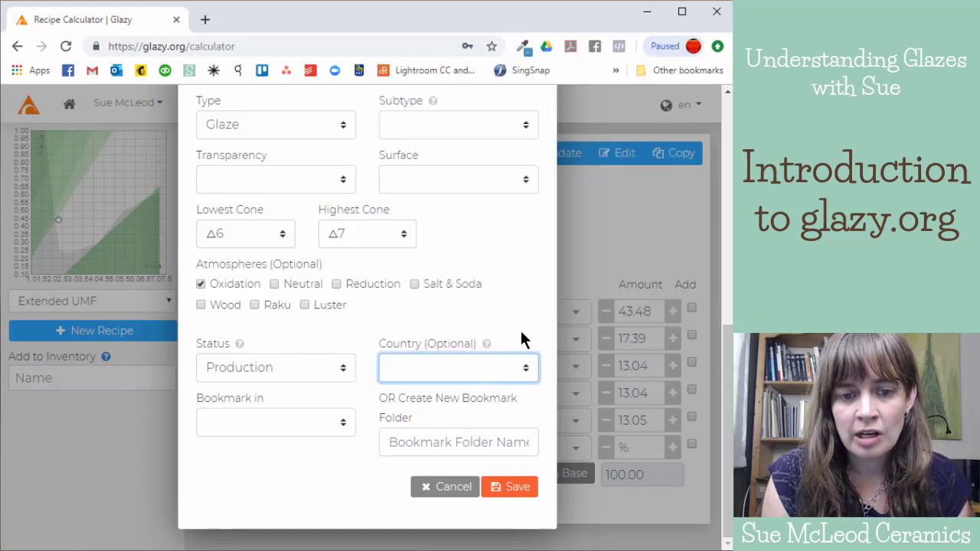
{"action": "left_click", "coordinate": [280, 421]}
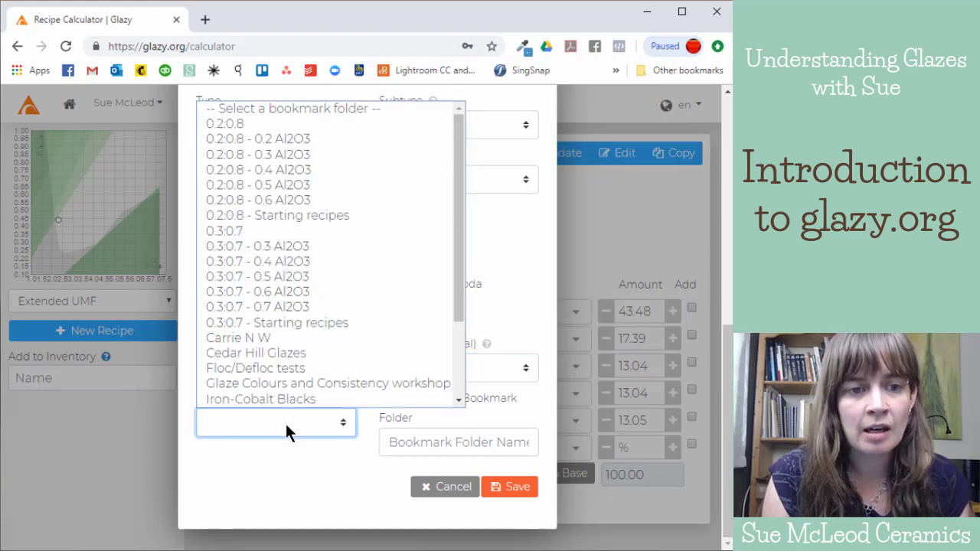
Step: File the recipe under the Whitehorse Workshop bookmark folder
{"action": "scroll", "coordinate": [343, 273], "scroll_direction": "down", "scroll_amount": 3}
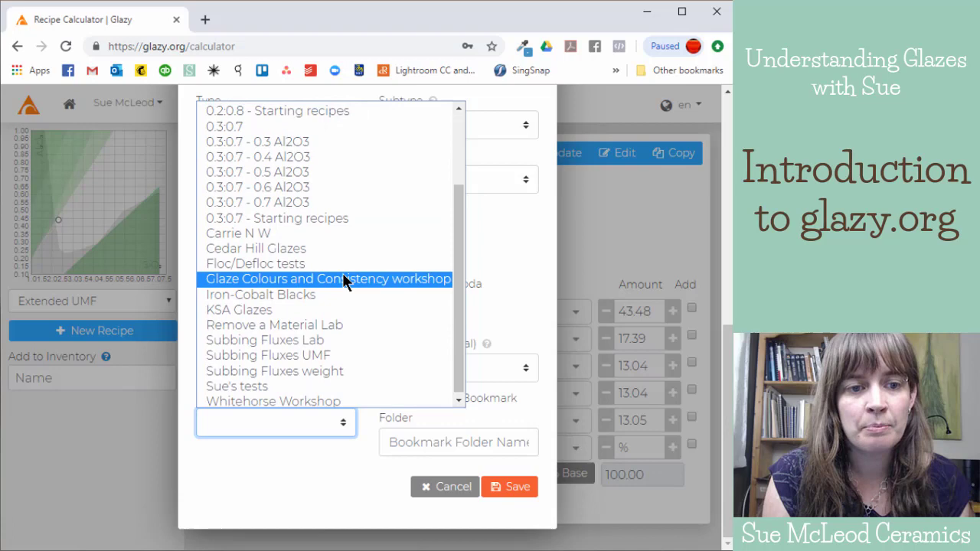
{"action": "scroll", "coordinate": [343, 279], "scroll_direction": "up", "scroll_amount": 3}
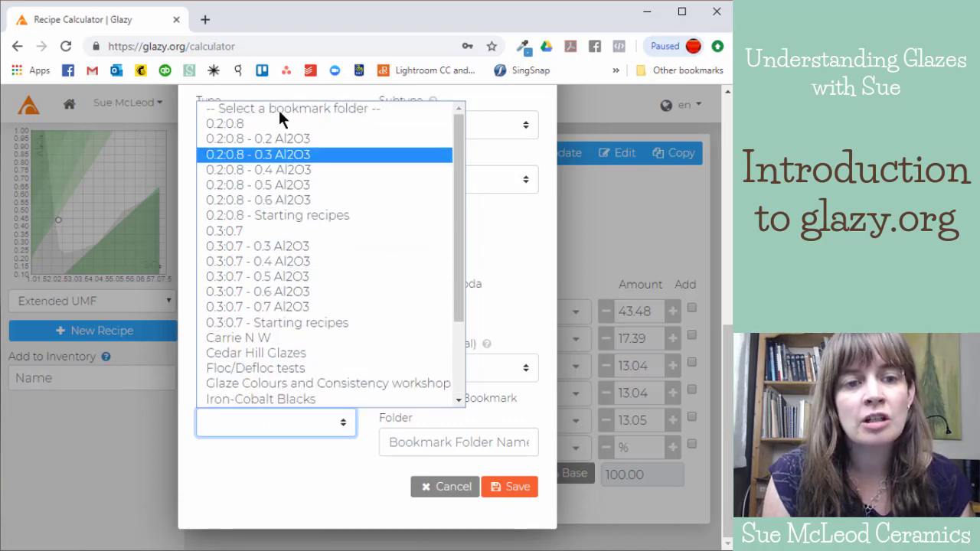
{"action": "left_click", "coordinate": [284, 427]}
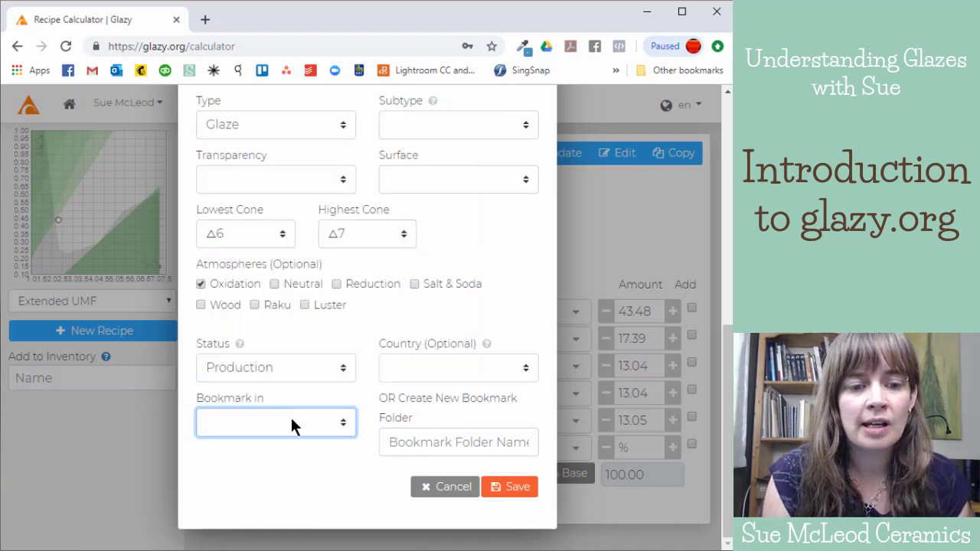
{"action": "left_click", "coordinate": [323, 422]}
{"action": "left_click", "coordinate": [324, 422]}
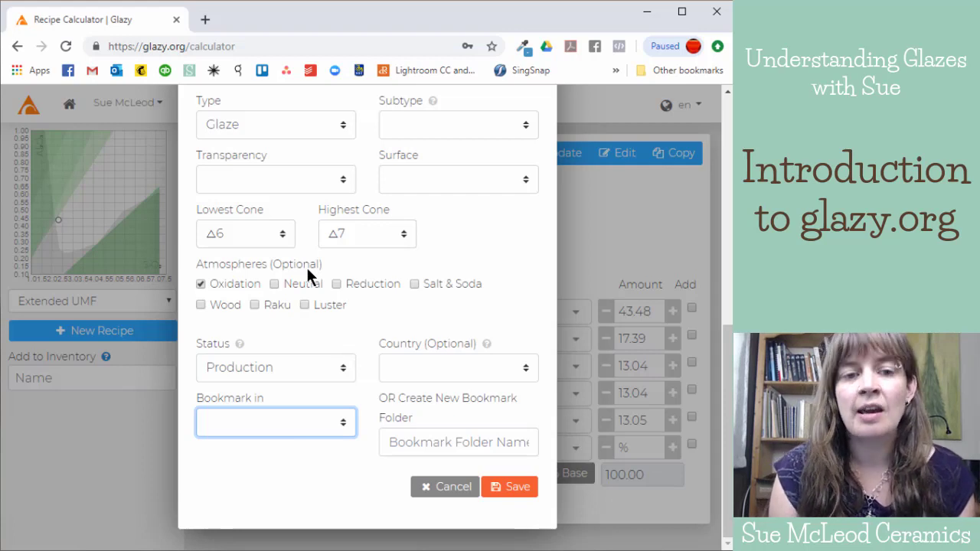
{"action": "left_click", "coordinate": [268, 423]}
{"action": "scroll", "coordinate": [285, 291], "scroll_direction": "down", "scroll_amount": 3}
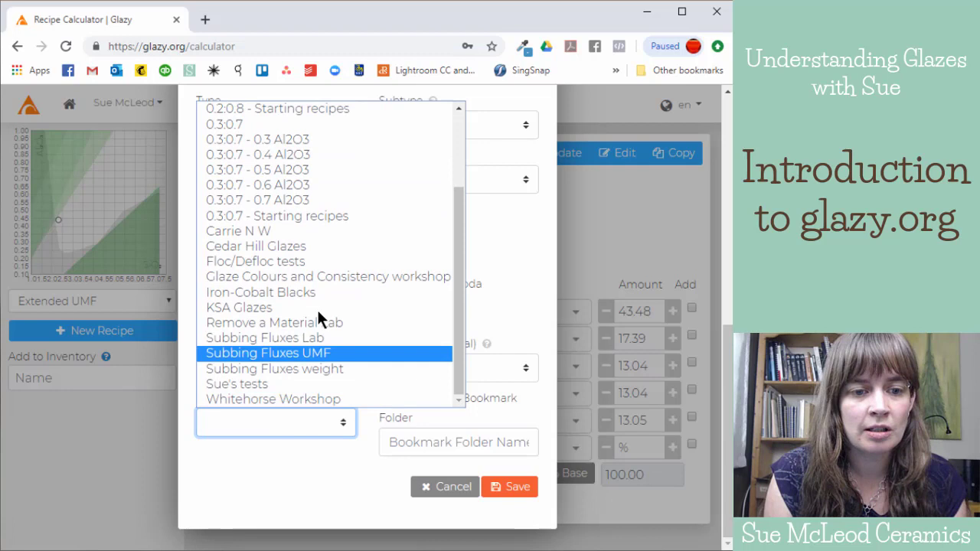
{"action": "left_click", "coordinate": [314, 400]}
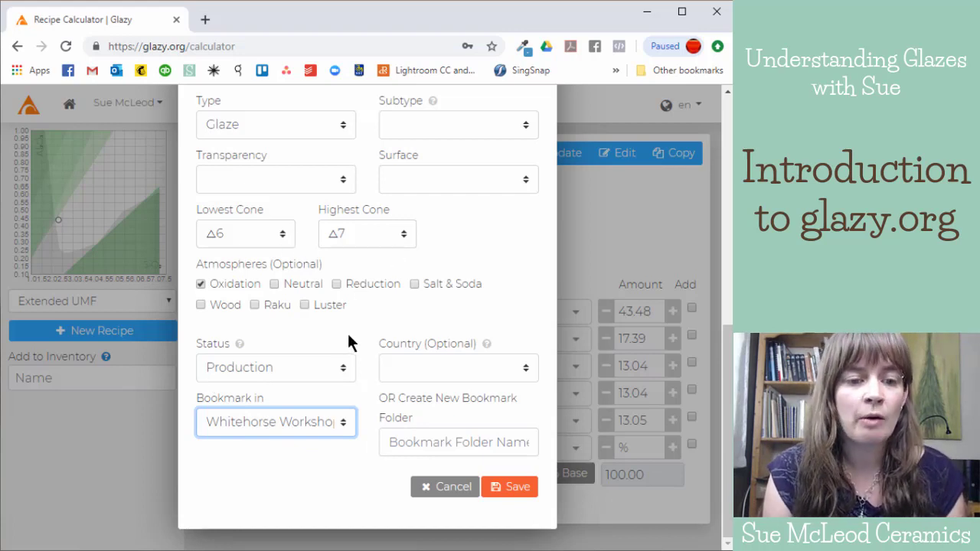
{"action": "left_click", "coordinate": [301, 423]}
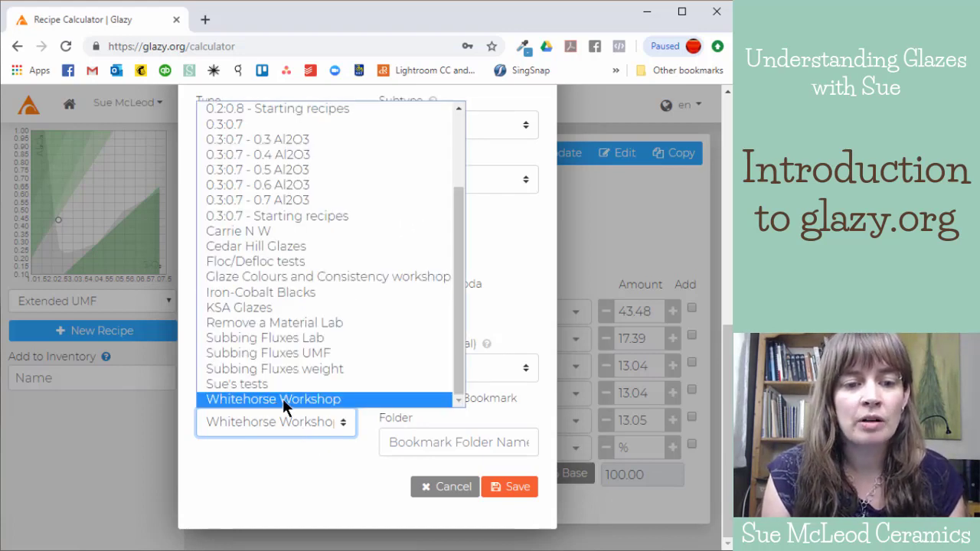
{"action": "left_click", "coordinate": [284, 398]}
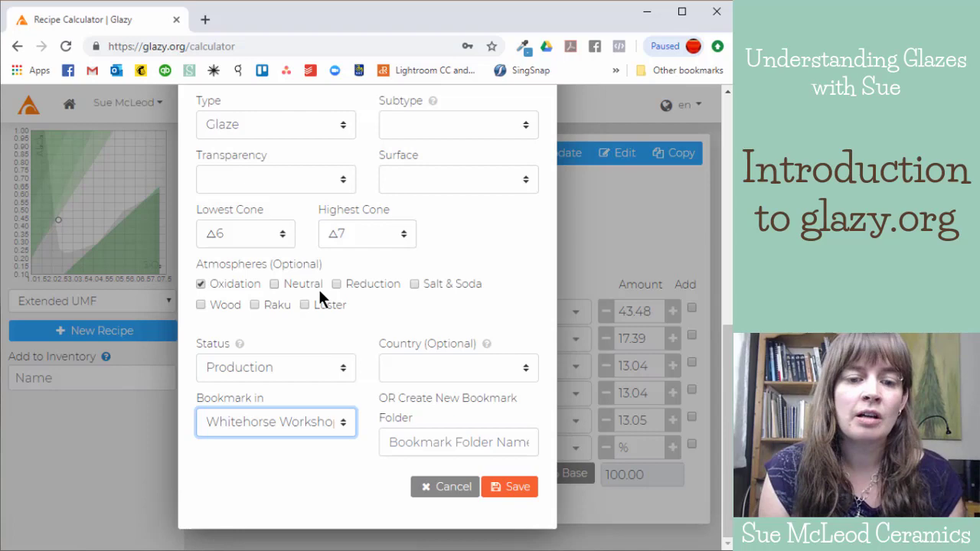
Step: Clear the bookmark folder choice and set the status back to Testing
{"action": "left_click", "coordinate": [270, 414]}
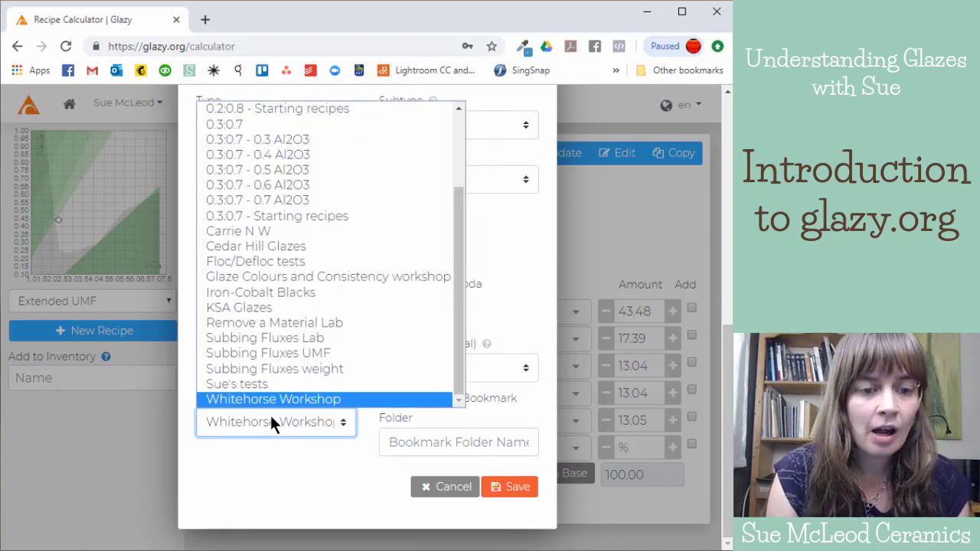
{"action": "scroll", "coordinate": [296, 357], "scroll_direction": "up", "scroll_amount": 3}
{"action": "left_click", "coordinate": [302, 108]}
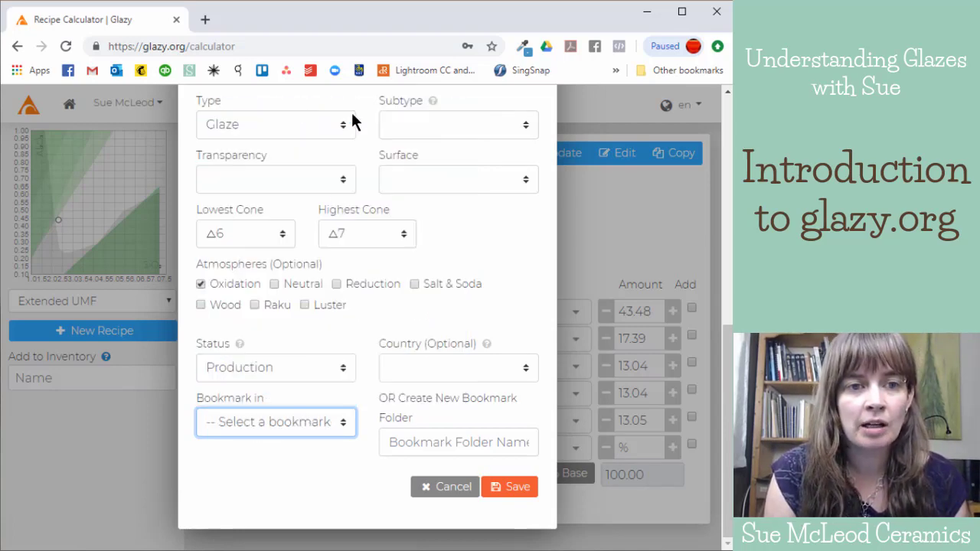
{"action": "left_click", "coordinate": [287, 368]}
{"action": "left_click", "coordinate": [272, 388]}
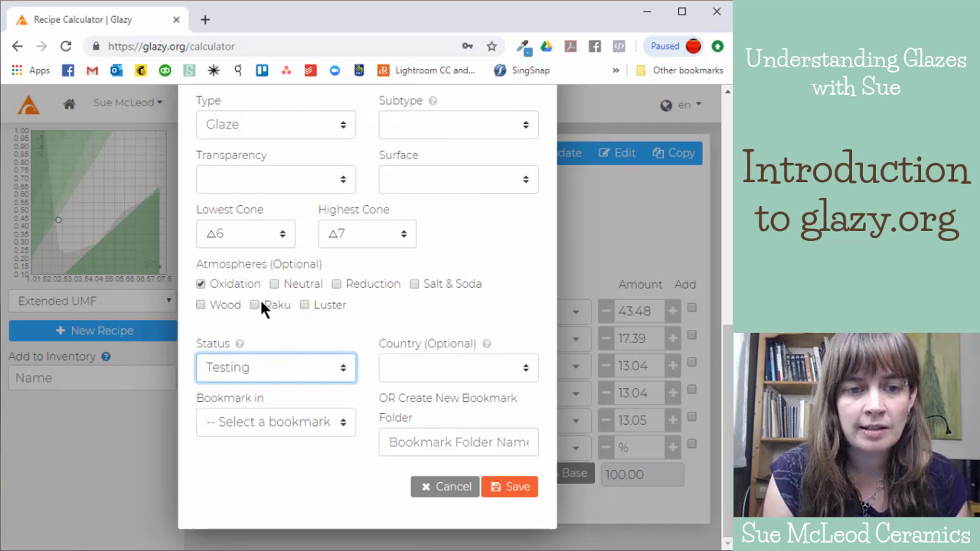
{"action": "scroll", "coordinate": [427, 236], "scroll_direction": "up", "scroll_amount": 6}
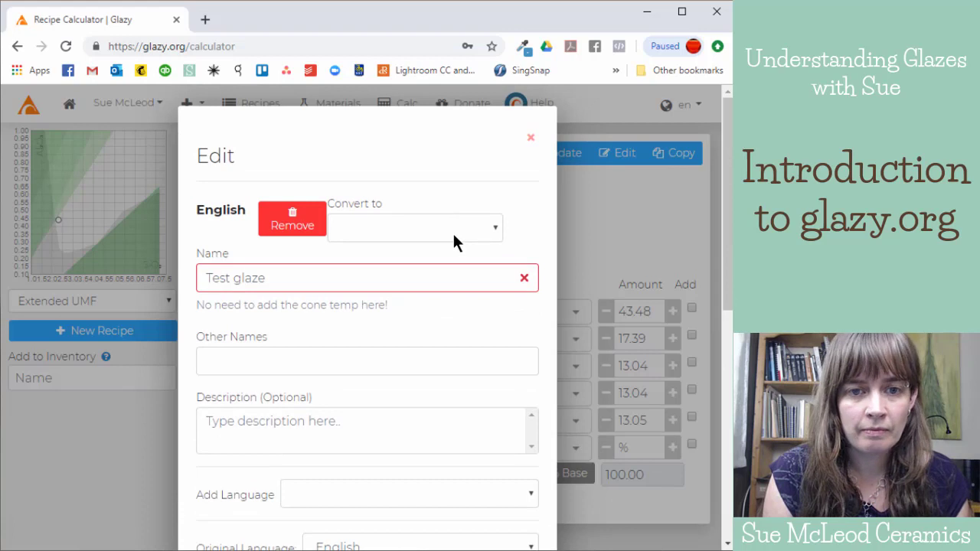
{"action": "left_click", "coordinate": [469, 229]}
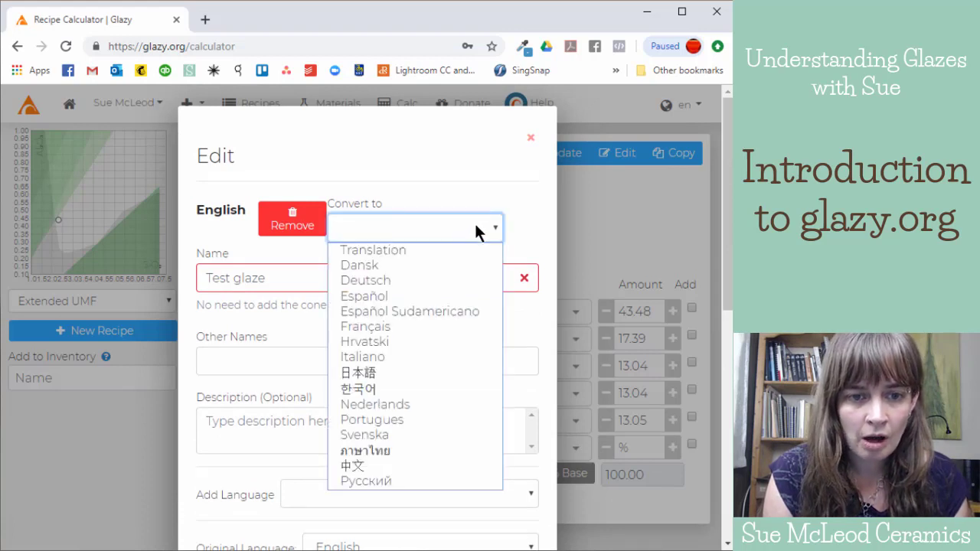
{"action": "left_click", "coordinate": [475, 223]}
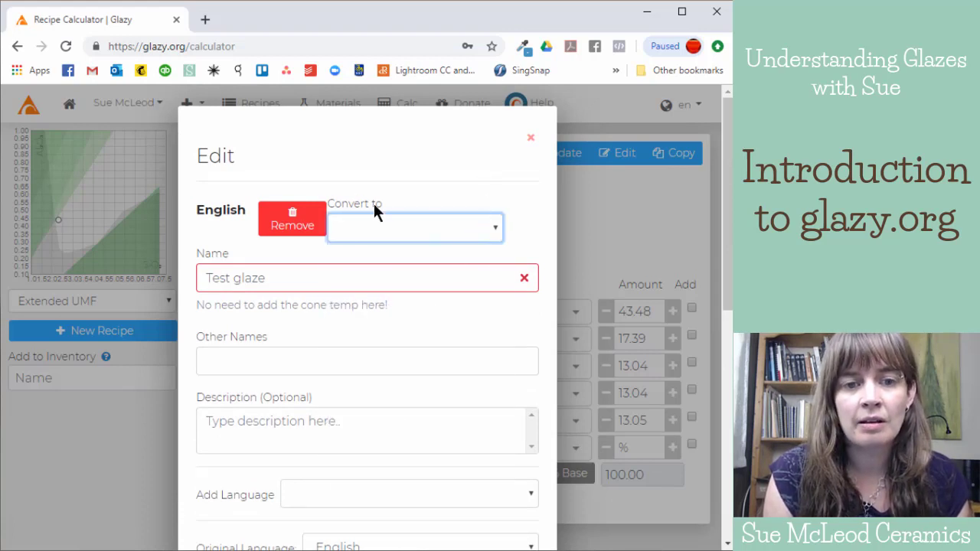
{"action": "left_click", "coordinate": [481, 225]}
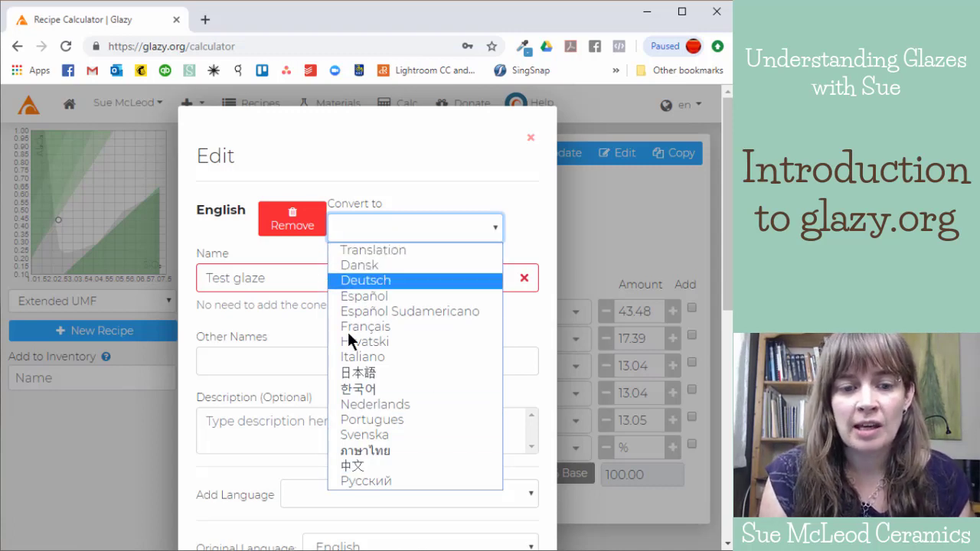
{"action": "left_click", "coordinate": [449, 194]}
Step: Save the edited Test glaze recipe details
{"action": "scroll", "coordinate": [423, 341], "scroll_direction": "down", "scroll_amount": 3}
{"action": "scroll", "coordinate": [424, 340], "scroll_direction": "up", "scroll_amount": 3}
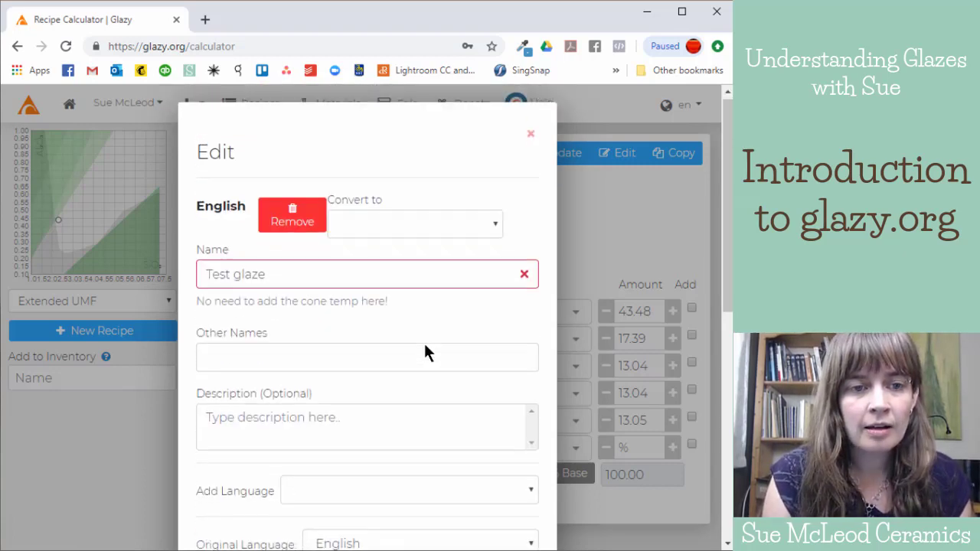
{"action": "scroll", "coordinate": [424, 341], "scroll_direction": "down", "scroll_amount": 5}
{"action": "scroll", "coordinate": [426, 189], "scroll_direction": "down", "scroll_amount": 2}
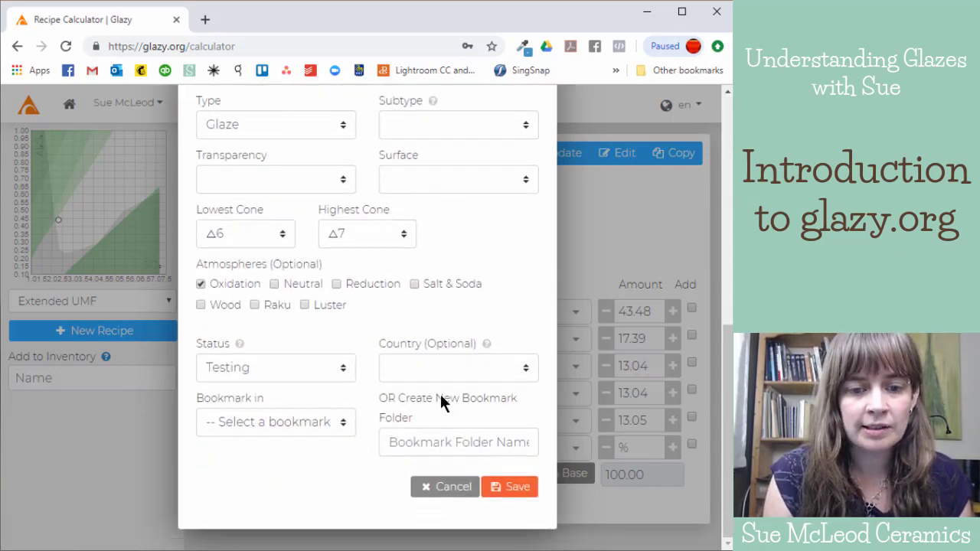
{"action": "left_click", "coordinate": [509, 487]}
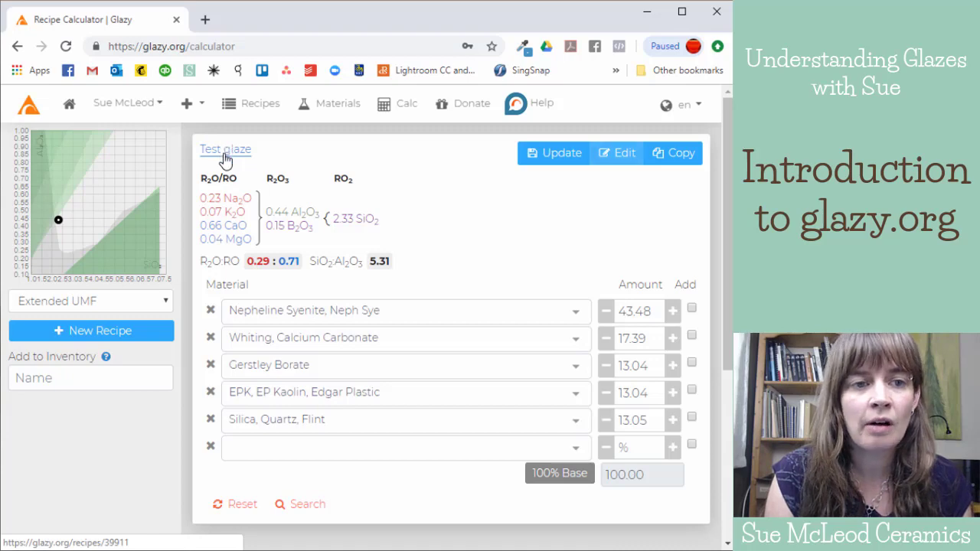
Step: Open the Test glaze recipe page and review its UMF and %Analysis table totaling 100.00
{"action": "left_click", "coordinate": [225, 153]}
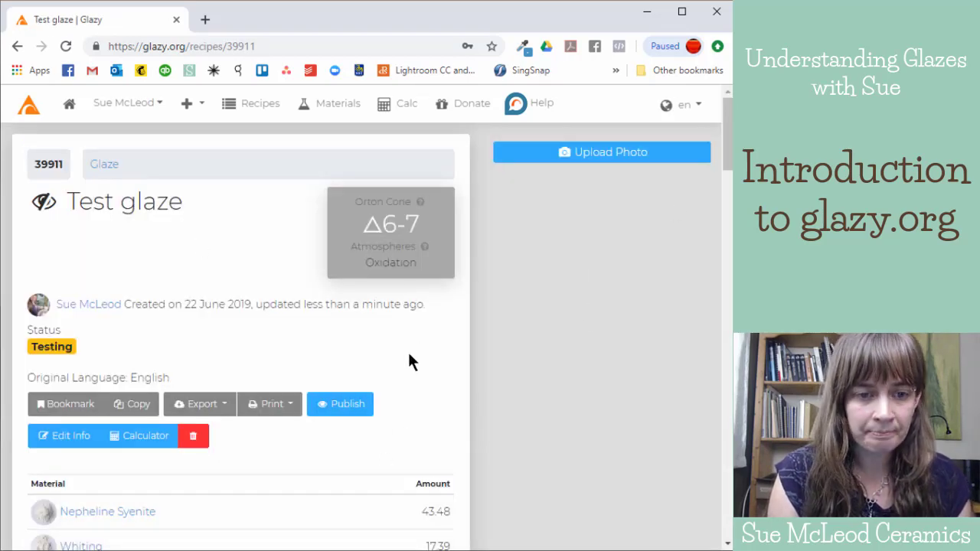
{"action": "scroll", "coordinate": [360, 354], "scroll_direction": "down", "scroll_amount": 3}
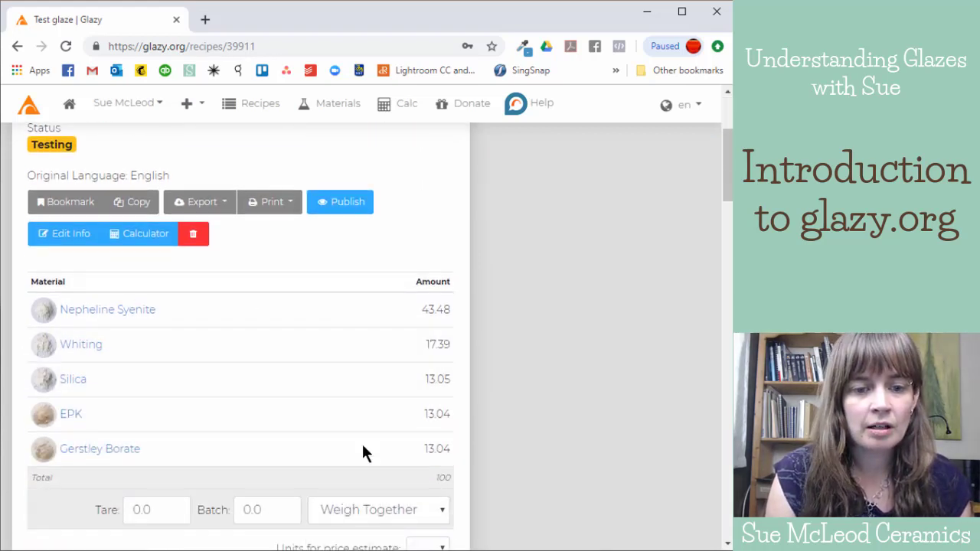
{"action": "scroll", "coordinate": [452, 367], "scroll_direction": "down", "scroll_amount": 1}
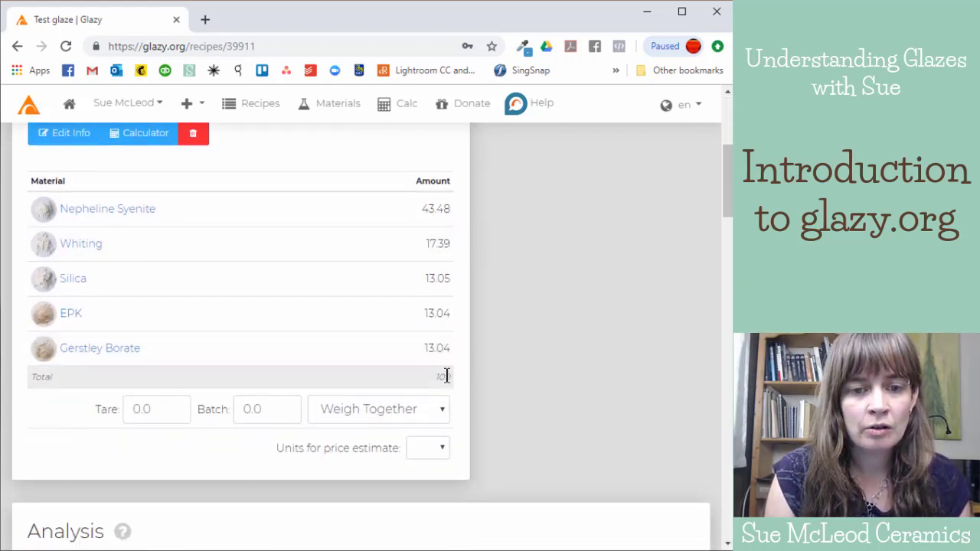
{"action": "scroll", "coordinate": [461, 383], "scroll_direction": "down", "scroll_amount": 1}
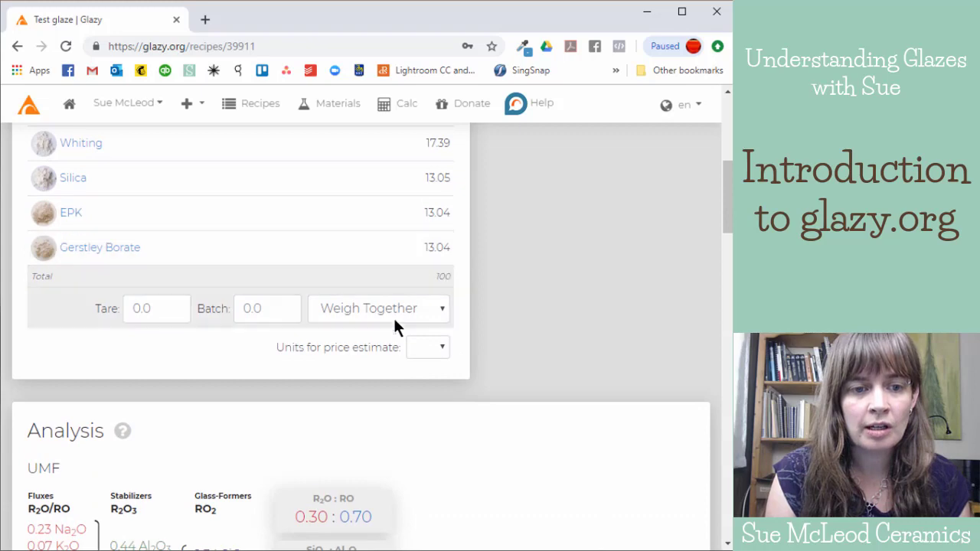
{"action": "scroll", "coordinate": [432, 342], "scroll_direction": "down", "scroll_amount": 4}
{"action": "scroll", "coordinate": [431, 343], "scroll_direction": "up", "scroll_amount": 2}
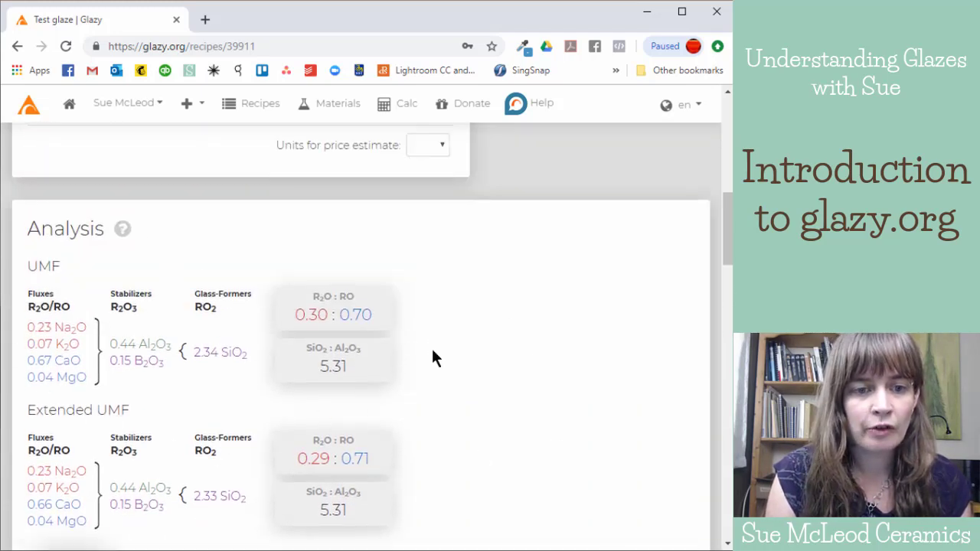
{"action": "scroll", "coordinate": [440, 331], "scroll_direction": "down", "scroll_amount": 1}
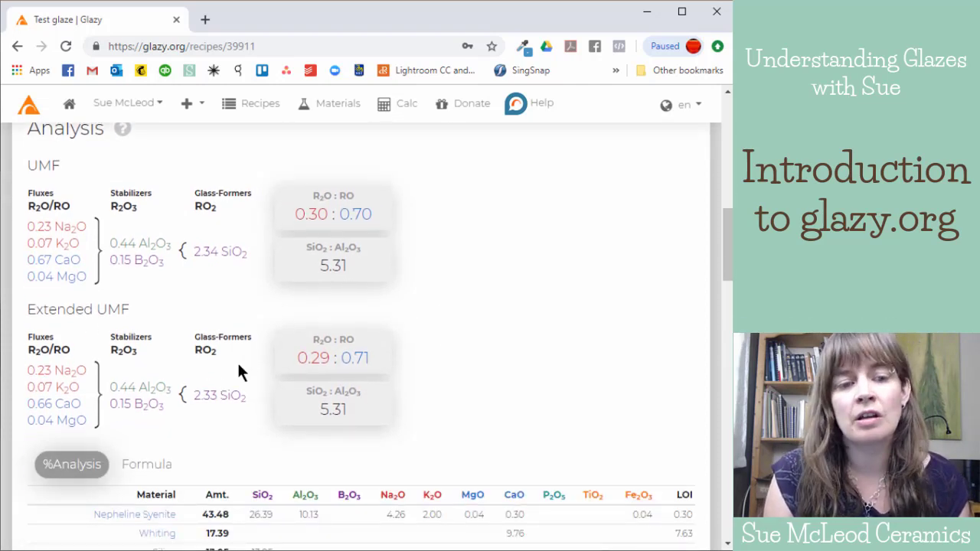
{"action": "scroll", "coordinate": [399, 339], "scroll_direction": "up", "scroll_amount": 1}
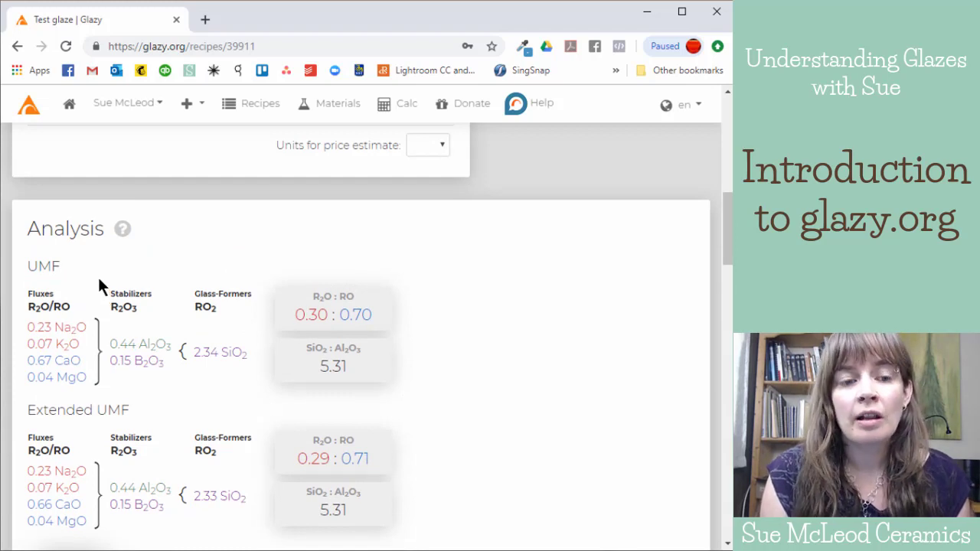
{"action": "scroll", "coordinate": [171, 417], "scroll_direction": "down", "scroll_amount": 1}
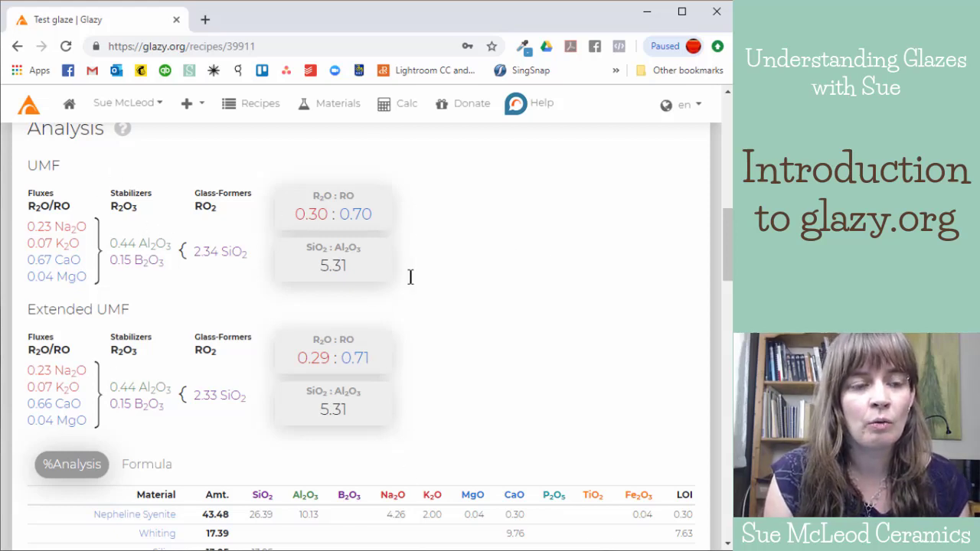
{"action": "scroll", "coordinate": [459, 307], "scroll_direction": "up", "scroll_amount": 2}
{"action": "scroll", "coordinate": [164, 308], "scroll_direction": "down", "scroll_amount": 2}
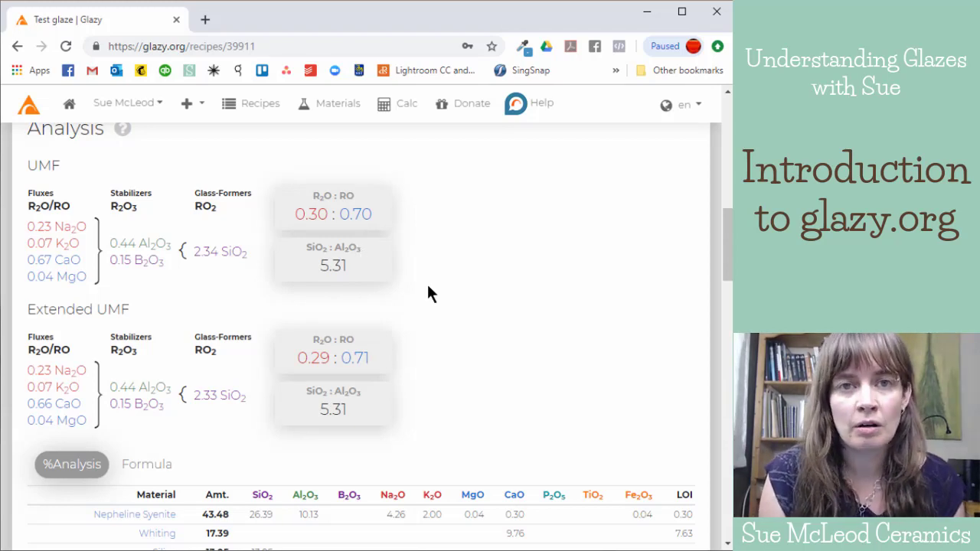
{"action": "scroll", "coordinate": [398, 291], "scroll_direction": "down", "scroll_amount": 2}
{"action": "scroll", "coordinate": [393, 284], "scroll_direction": "up", "scroll_amount": 2}
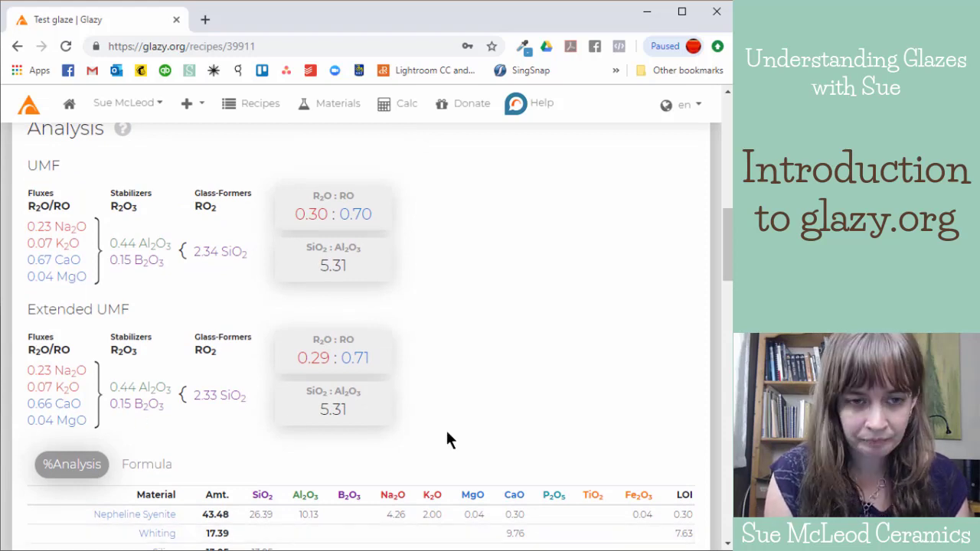
{"action": "scroll", "coordinate": [379, 354], "scroll_direction": "up", "scroll_amount": 1}
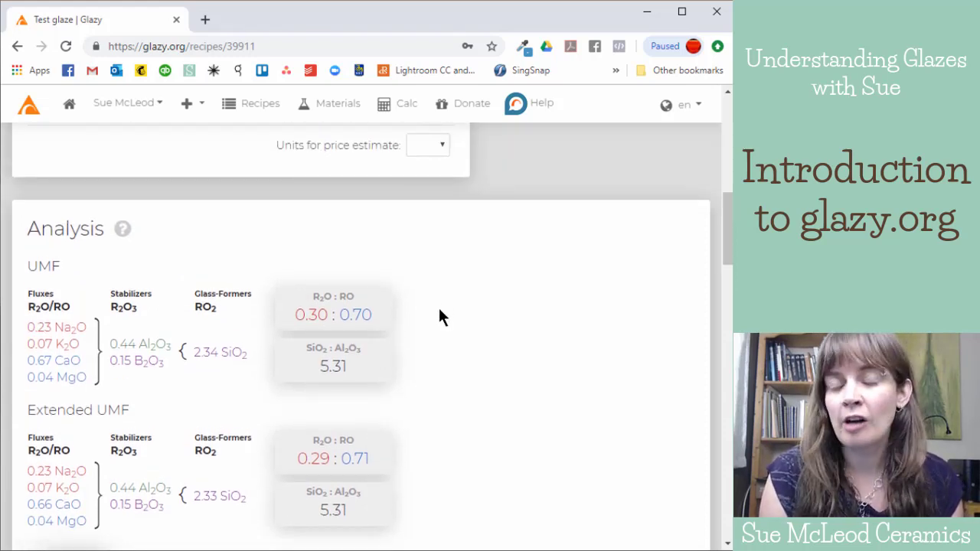
{"action": "scroll", "coordinate": [433, 317], "scroll_direction": "down", "scroll_amount": 1}
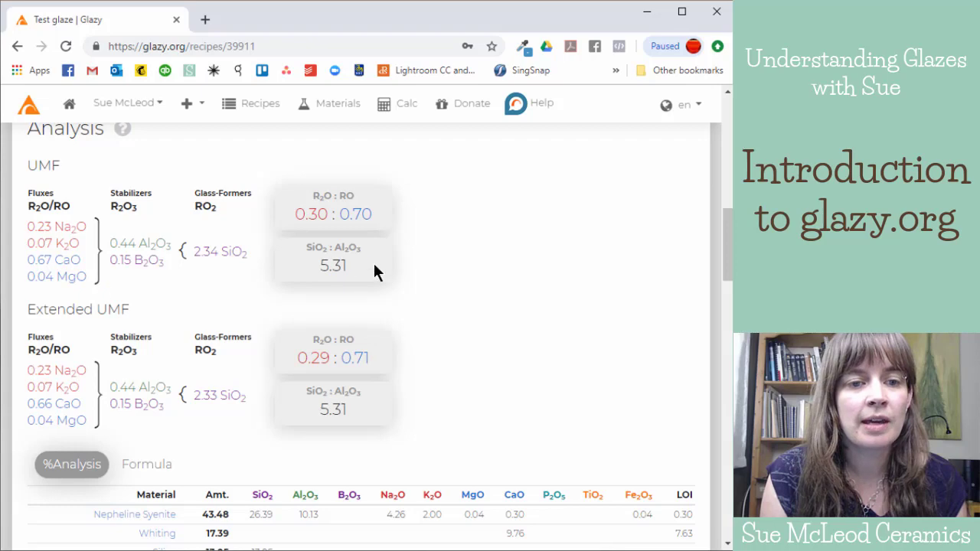
{"action": "scroll", "coordinate": [179, 239], "scroll_direction": "up", "scroll_amount": 1}
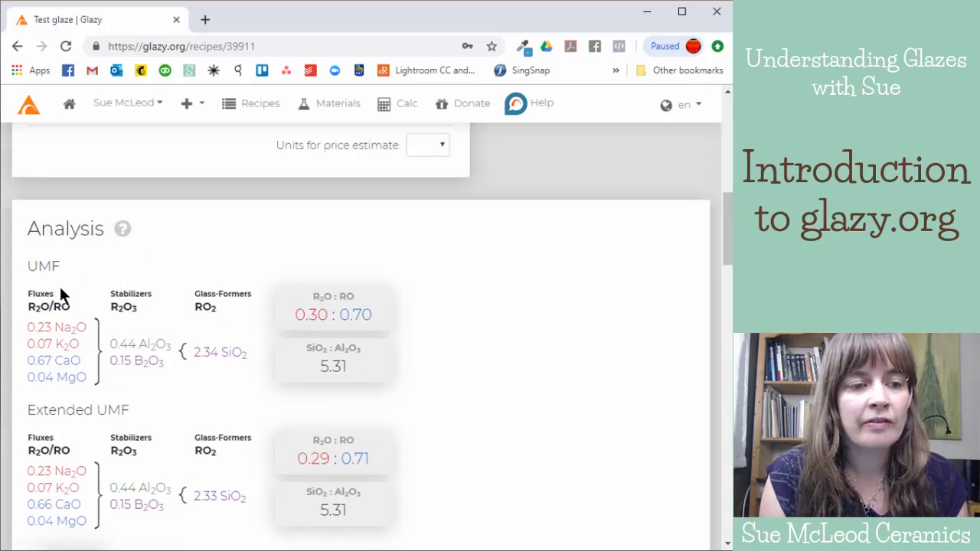
{"action": "scroll", "coordinate": [374, 337], "scroll_direction": "down", "scroll_amount": 2}
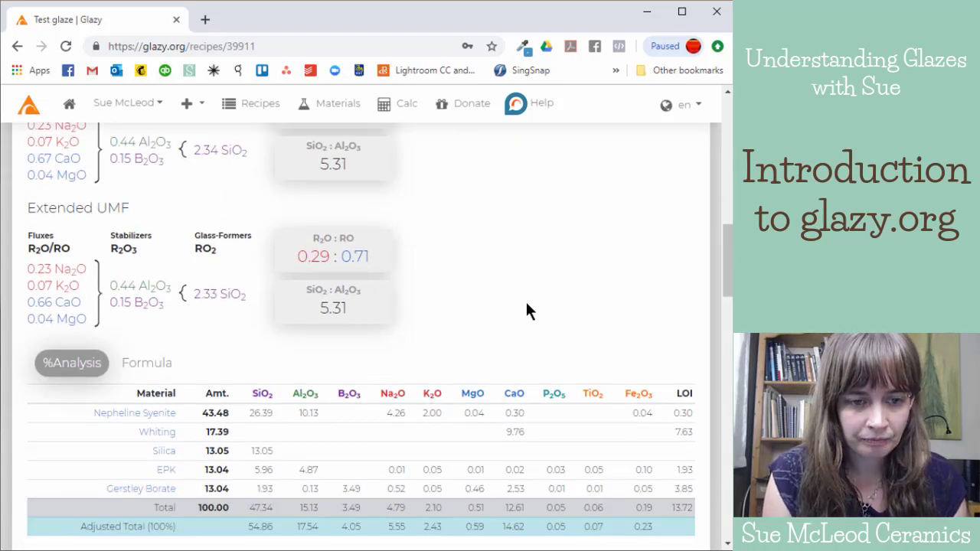
{"action": "scroll", "coordinate": [525, 310], "scroll_direction": "down", "scroll_amount": 1}
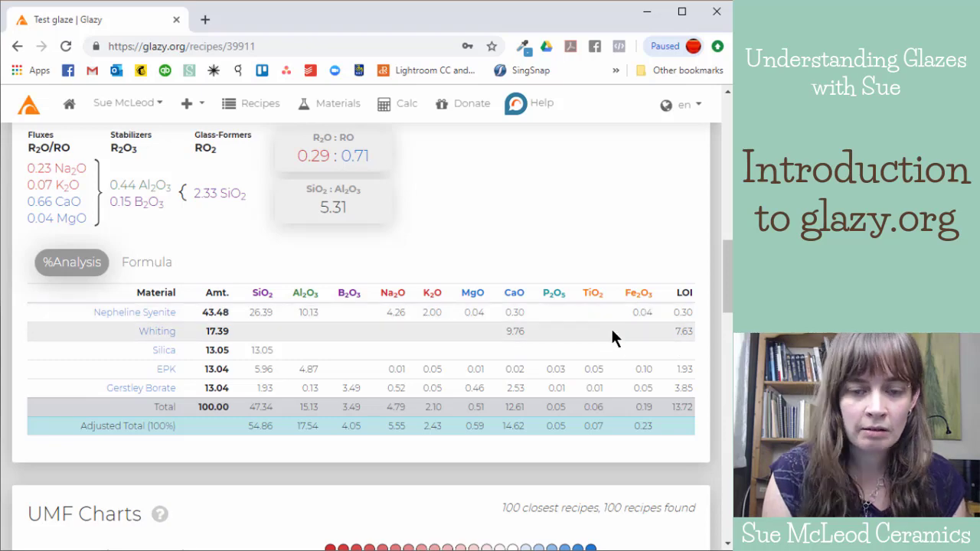
{"action": "scroll", "coordinate": [547, 265], "scroll_direction": "down", "scroll_amount": 3}
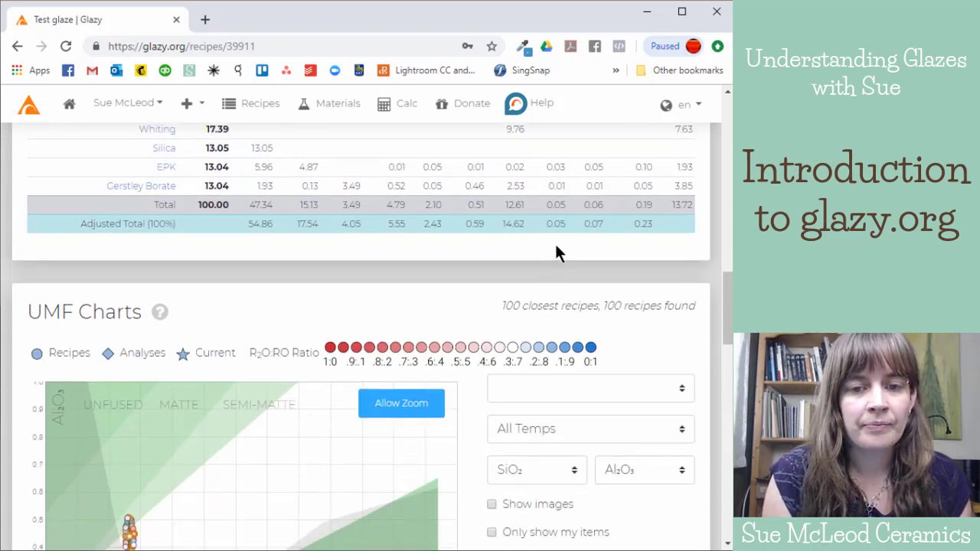
{"action": "scroll", "coordinate": [556, 253], "scroll_direction": "down", "scroll_amount": 3}
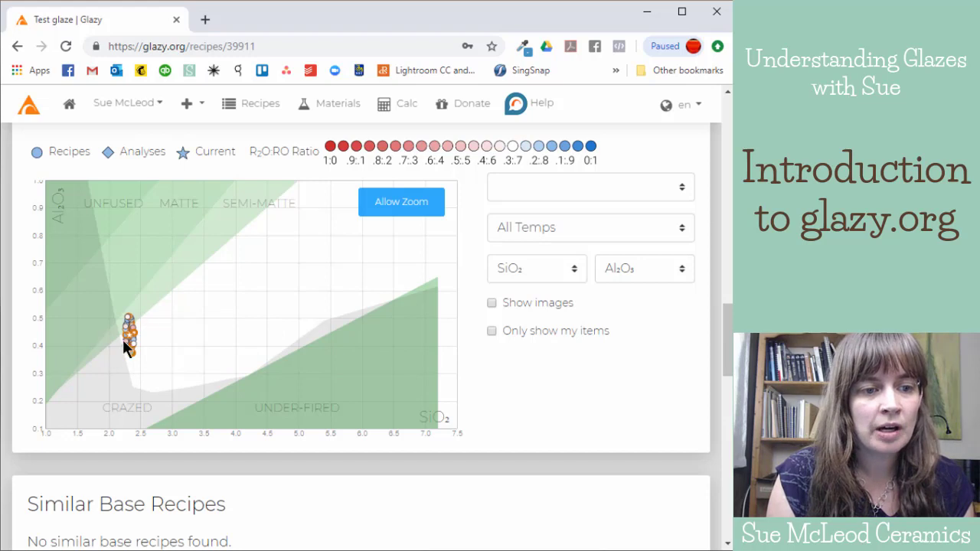
{"action": "double_click", "coordinate": [165, 336]}
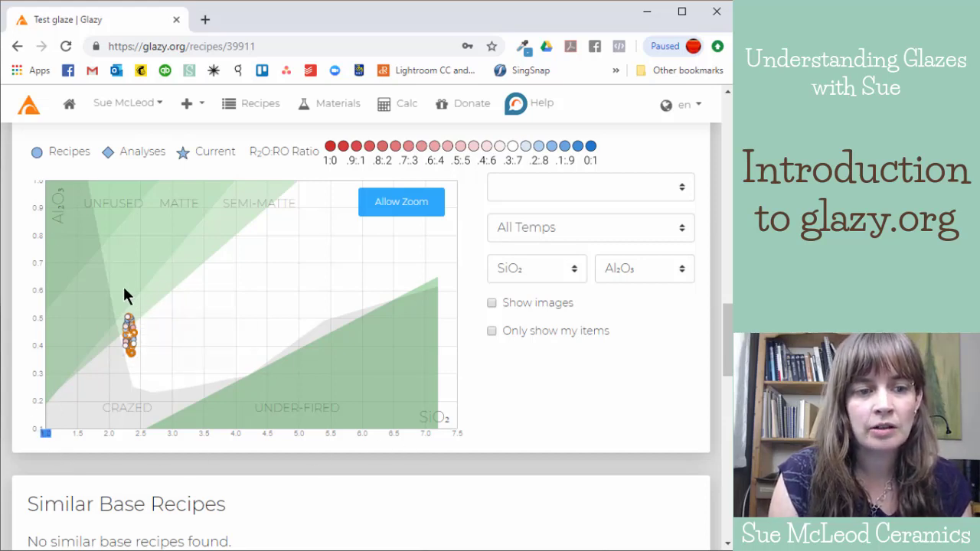
{"action": "mouse_move", "coordinate": [131, 341]}
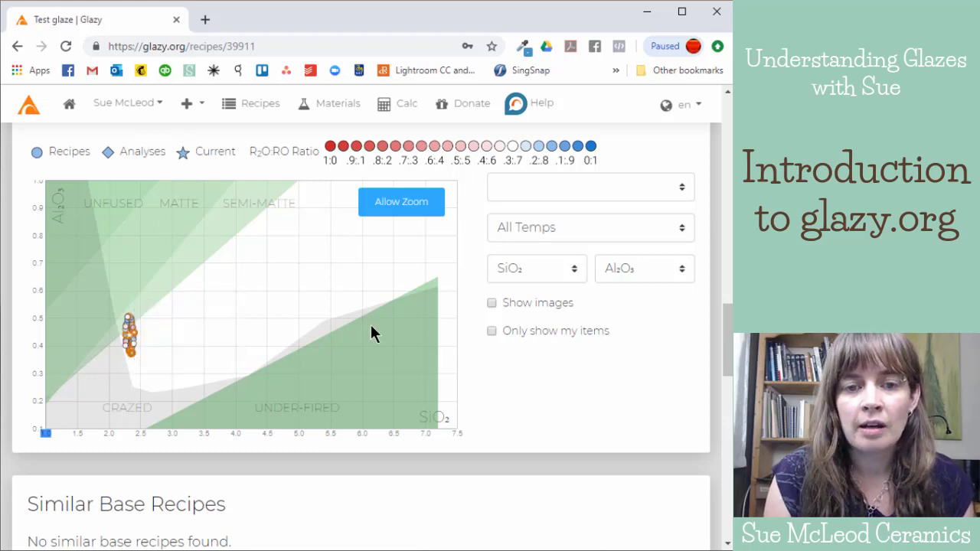
{"action": "scroll", "coordinate": [521, 398], "scroll_direction": "up", "scroll_amount": 1}
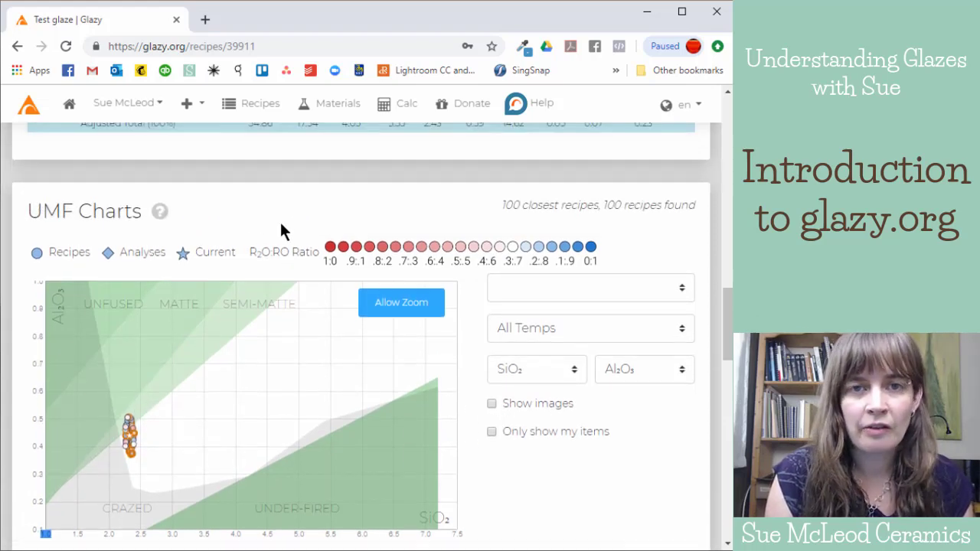
{"action": "scroll", "coordinate": [281, 229], "scroll_direction": "down", "scroll_amount": 1}
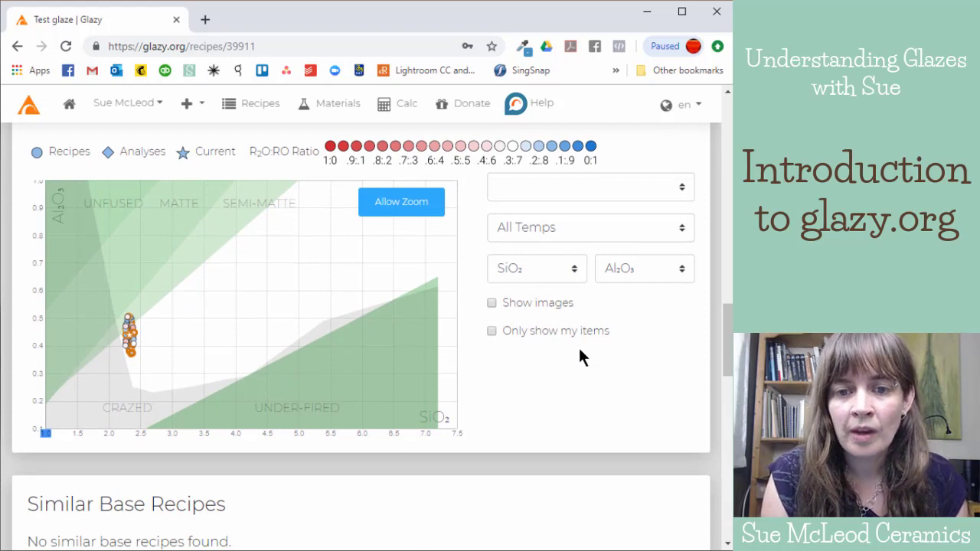
{"action": "scroll", "coordinate": [673, 316], "scroll_direction": "up", "scroll_amount": 1}
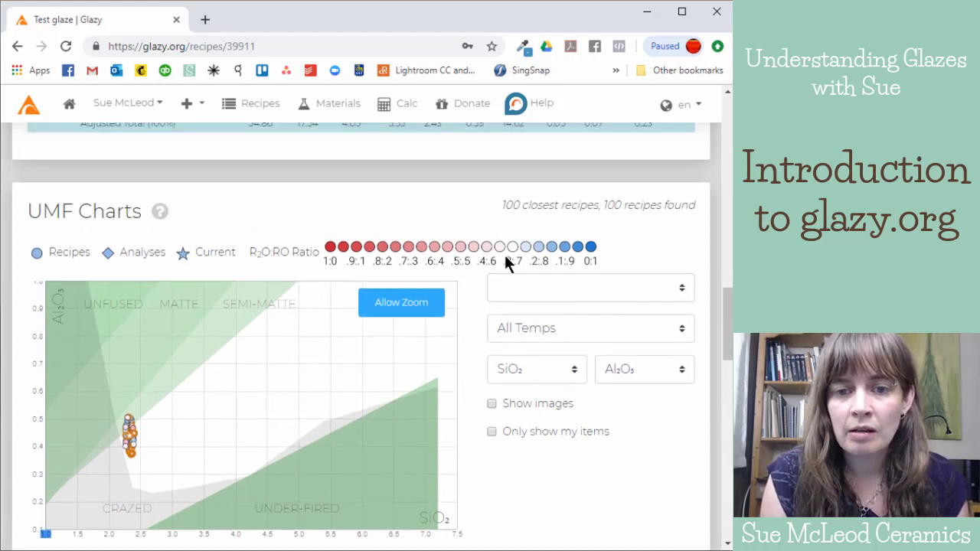
Step: Show recipe photos on the UMF chart and zoom and pan around nearby recipes
{"action": "left_click", "coordinate": [492, 405]}
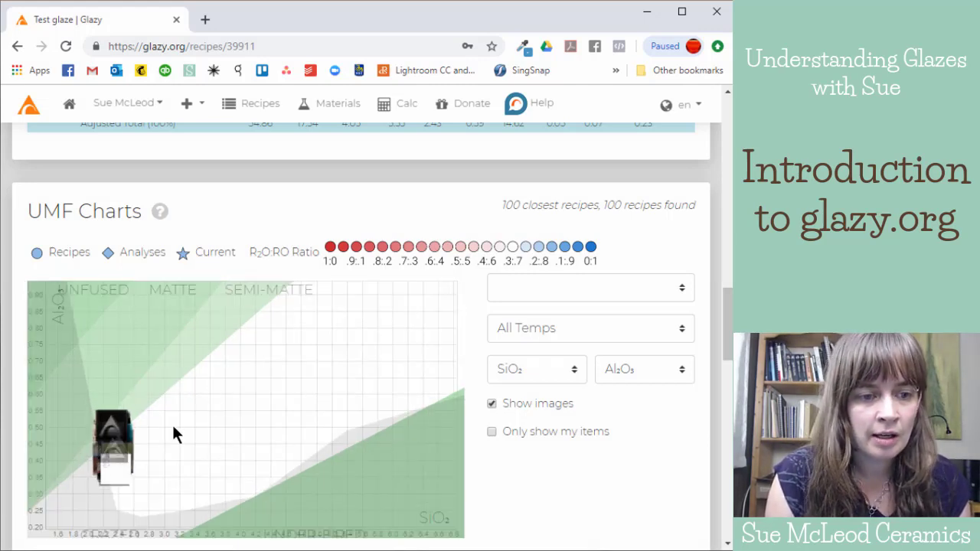
{"action": "scroll", "coordinate": [74, 448], "scroll_direction": "up", "scroll_amount": 3}
{"action": "scroll", "coordinate": [74, 440], "scroll_direction": "up", "scroll_amount": 2}
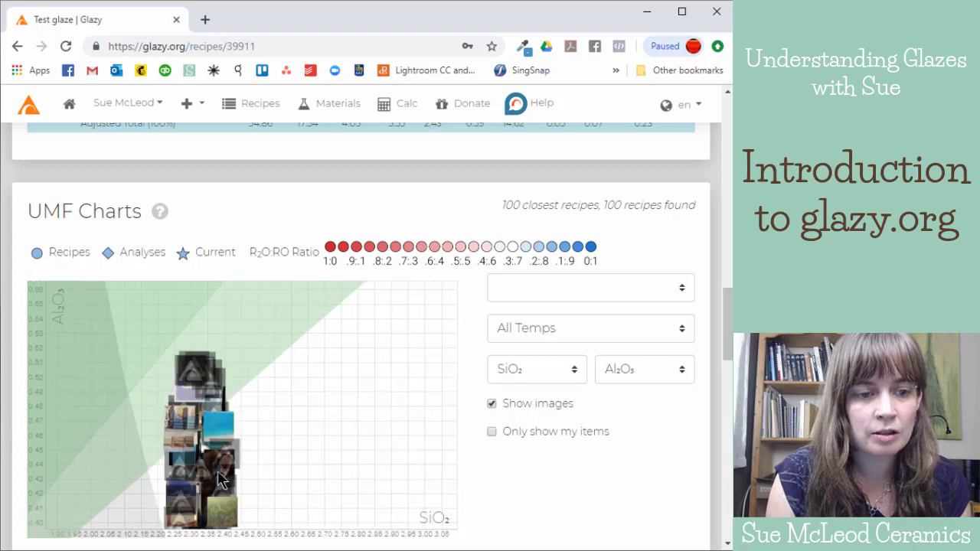
{"action": "scroll", "coordinate": [268, 450], "scroll_direction": "up", "scroll_amount": 2}
{"action": "scroll", "coordinate": [83, 431], "scroll_direction": "up", "scroll_amount": 2}
{"action": "scroll", "coordinate": [75, 421], "scroll_direction": "up", "scroll_amount": 2}
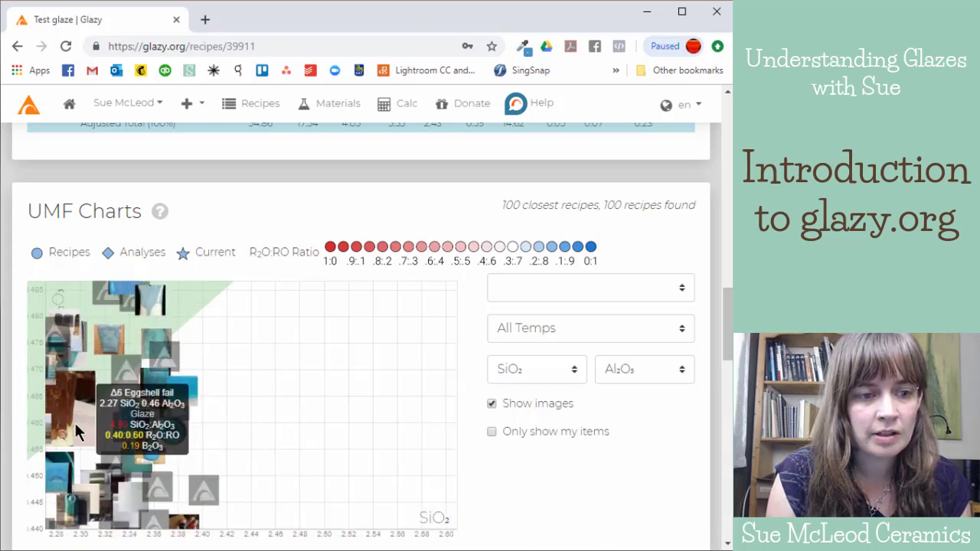
{"action": "left_click_drag", "start_coordinate": [185, 410], "coordinate": [406, 364]}
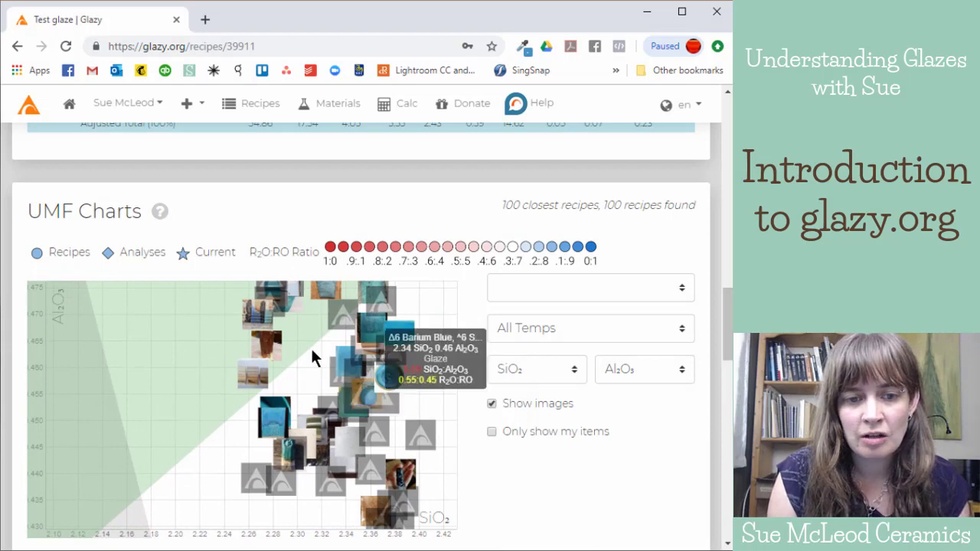
{"action": "scroll", "coordinate": [304, 354], "scroll_direction": "up", "scroll_amount": 3}
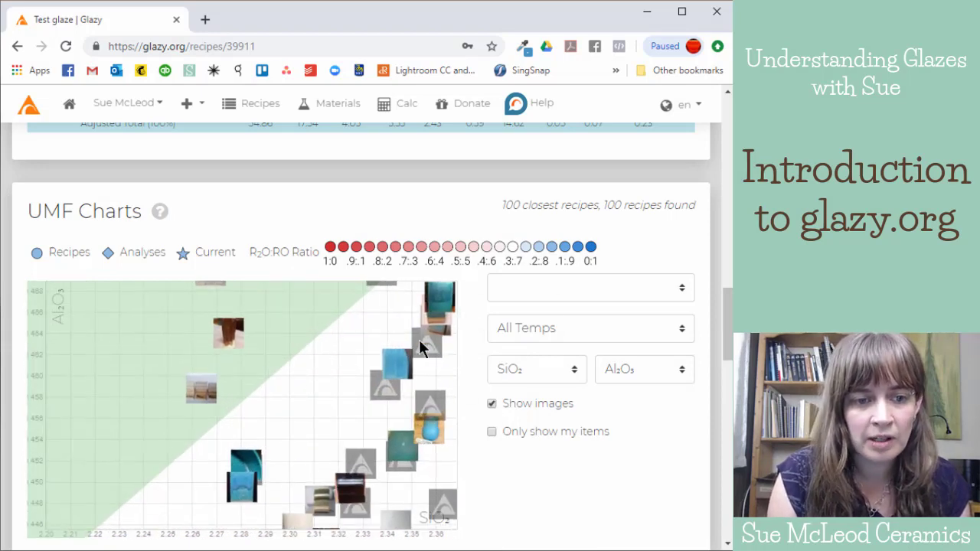
{"action": "left_click_drag", "start_coordinate": [356, 368], "coordinate": [244, 464]}
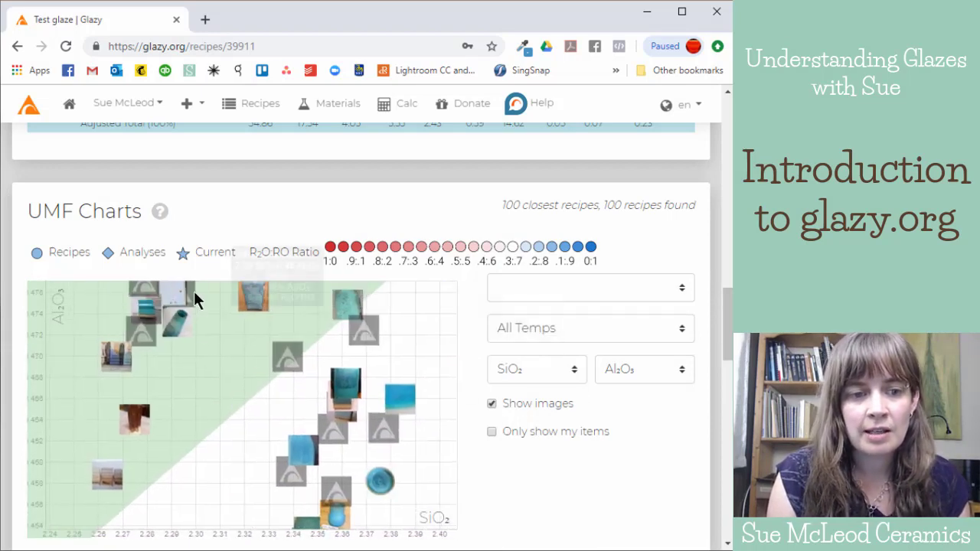
{"action": "left_click_drag", "start_coordinate": [193, 301], "coordinate": [317, 344]}
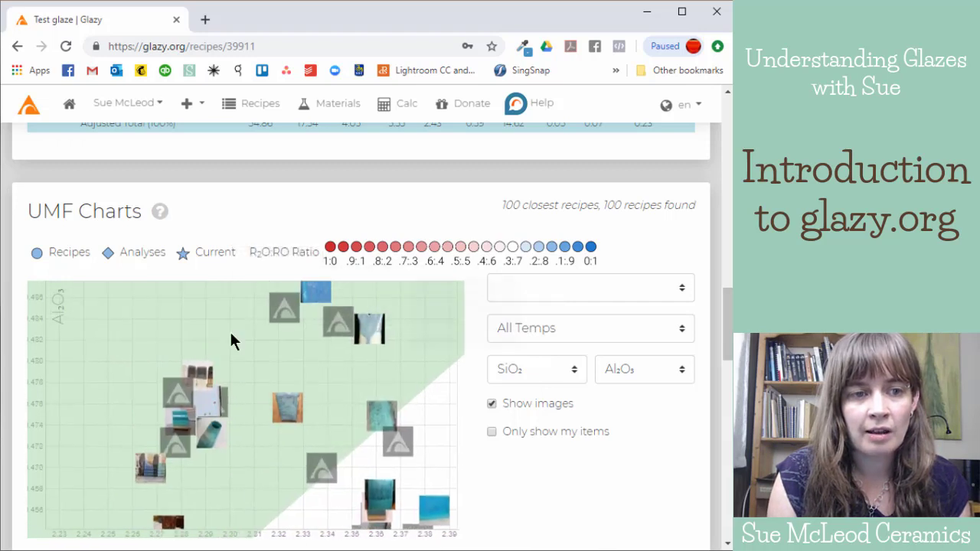
{"action": "left_click_drag", "start_coordinate": [201, 300], "coordinate": [165, 215]}
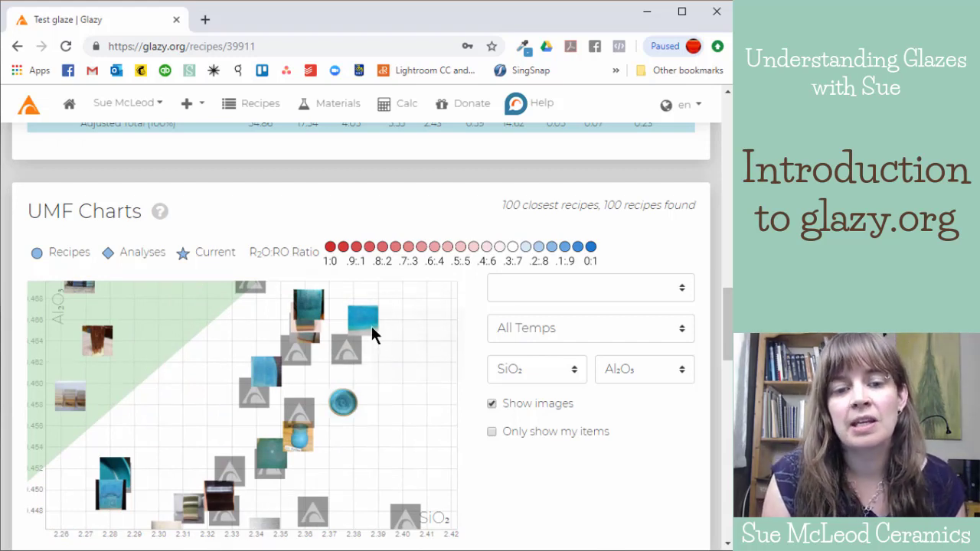
{"action": "mouse_move", "coordinate": [373, 327]}
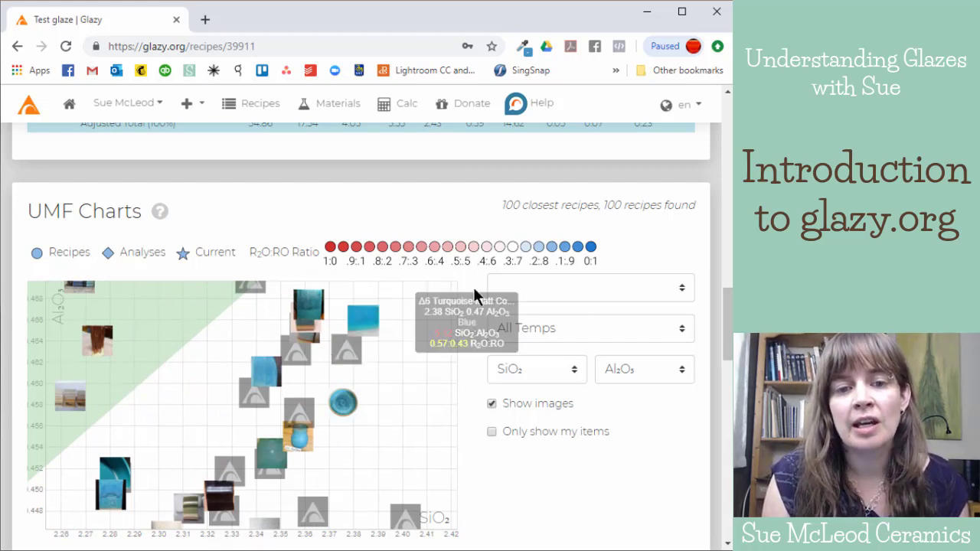
{"action": "left_click_drag", "start_coordinate": [224, 377], "coordinate": [203, 274]}
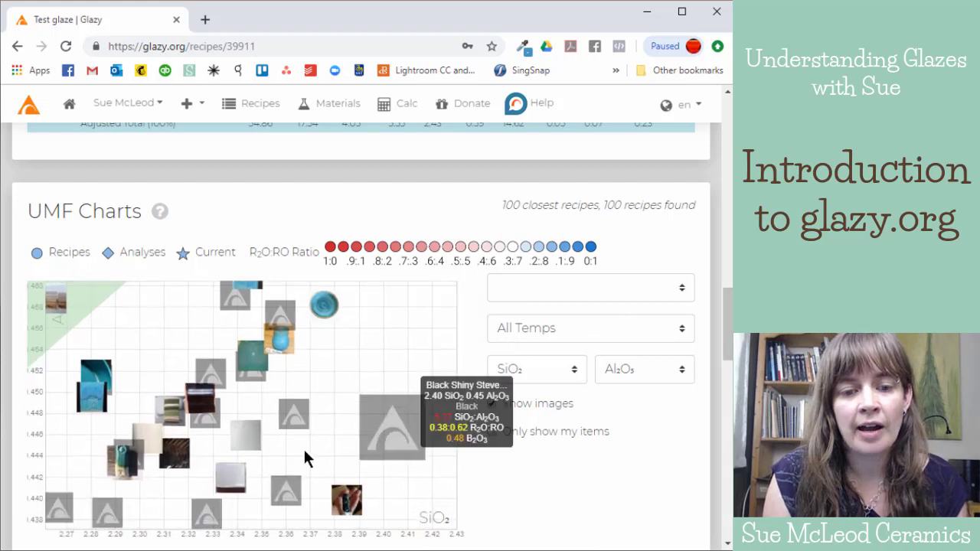
{"action": "left_click_drag", "start_coordinate": [275, 466], "coordinate": [364, 421]}
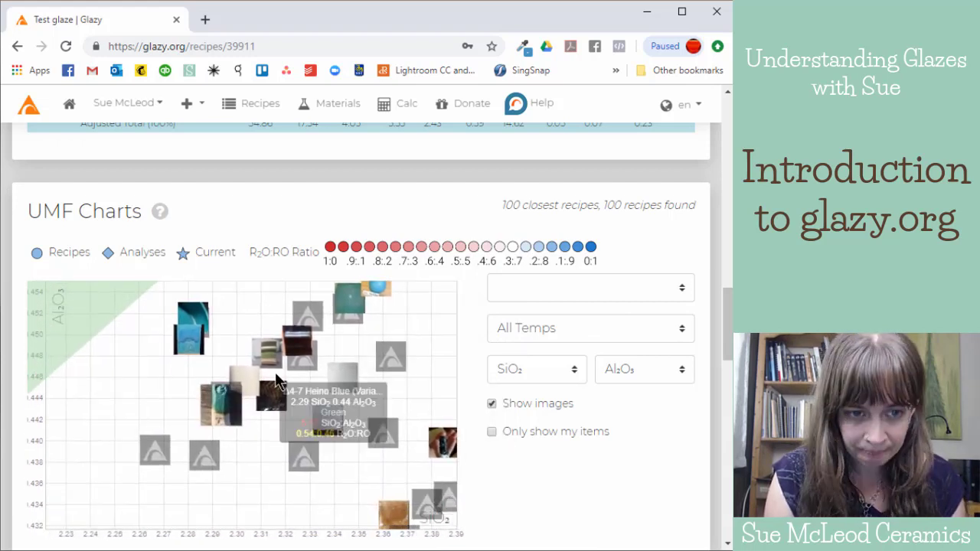
Step: Limit the UMF chart to only my own recipes with 'Only show my items'
{"action": "mouse_move", "coordinate": [260, 361]}
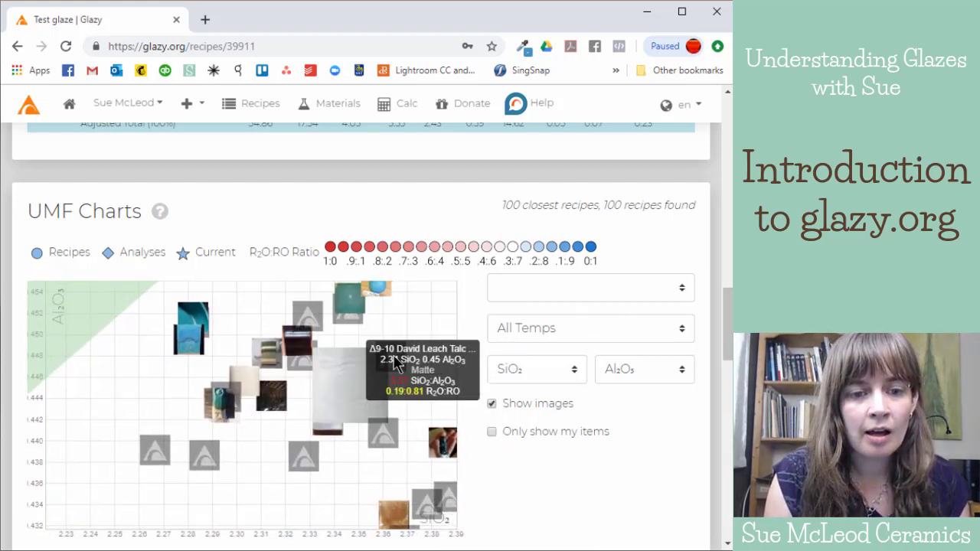
{"action": "scroll", "coordinate": [335, 352], "scroll_direction": "up", "scroll_amount": 1}
{"action": "scroll", "coordinate": [334, 350], "scroll_direction": "down", "scroll_amount": 4}
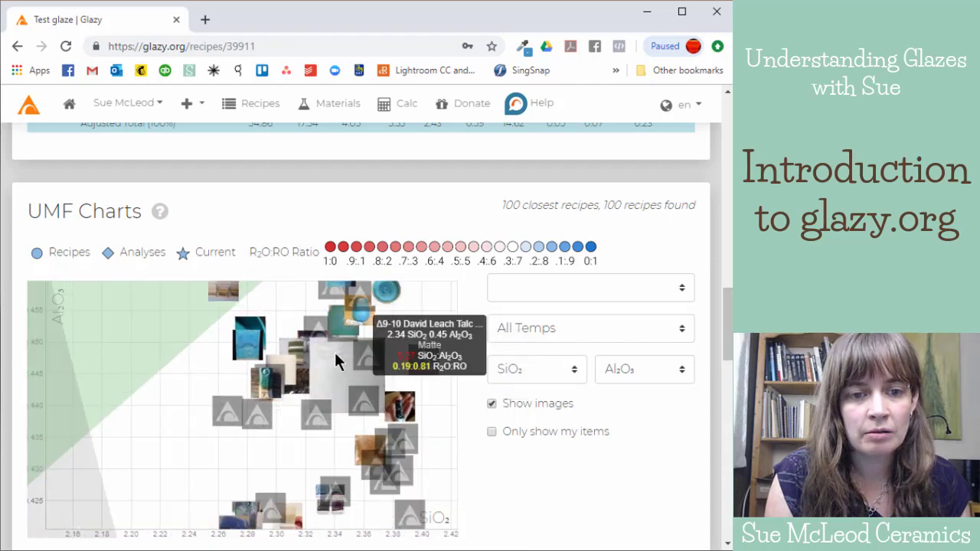
{"action": "scroll", "coordinate": [311, 396], "scroll_direction": "down", "scroll_amount": 4}
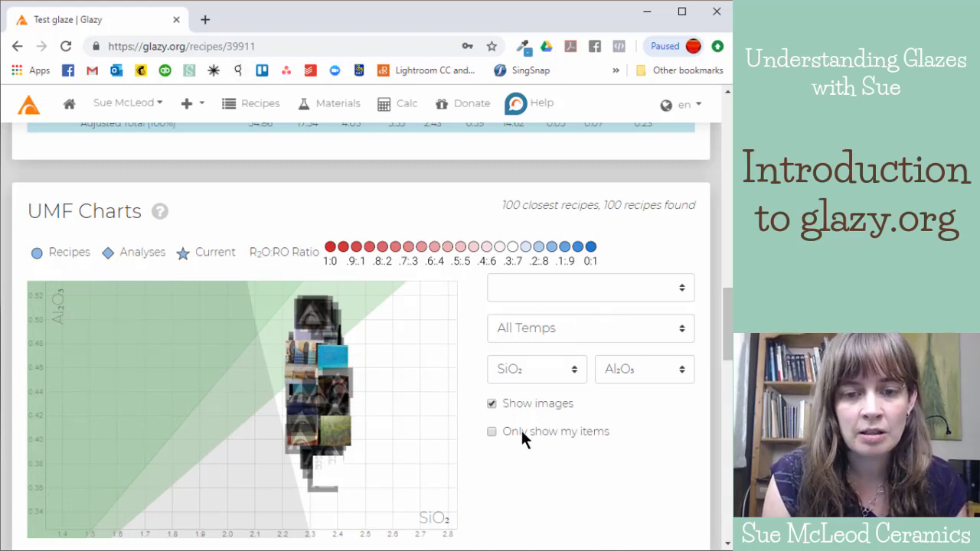
{"action": "scroll", "coordinate": [588, 471], "scroll_direction": "down", "scroll_amount": 2}
{"action": "scroll", "coordinate": [588, 472], "scroll_direction": "up", "scroll_amount": 2}
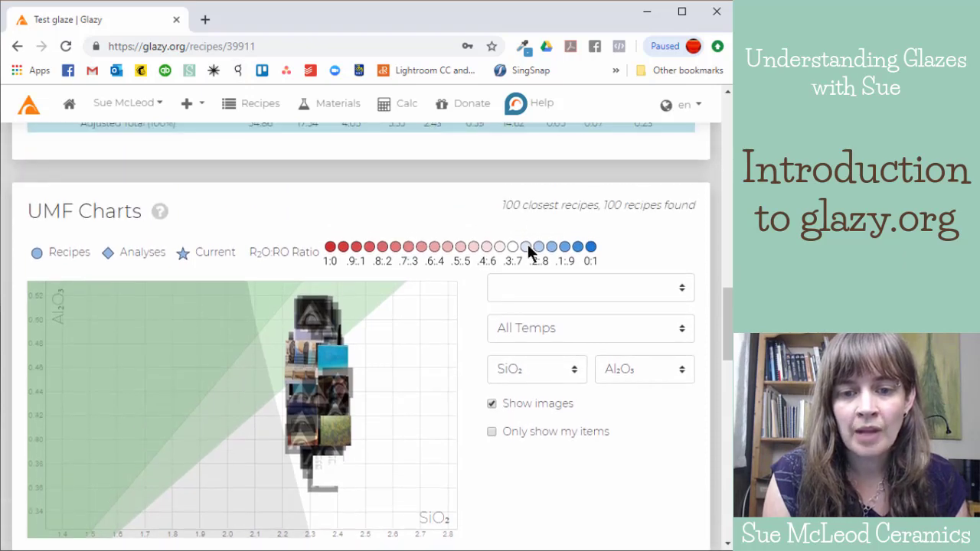
{"action": "left_click", "coordinate": [493, 432]}
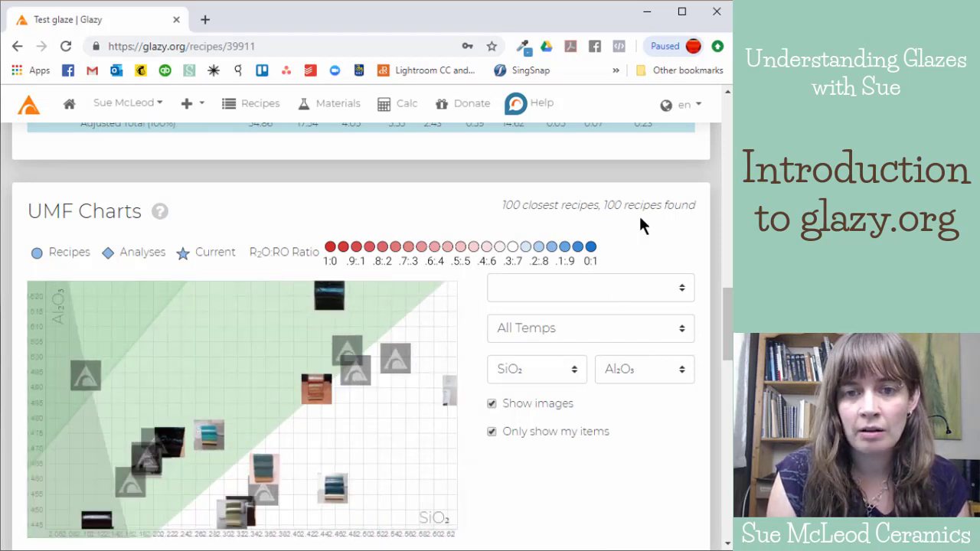
Step: Scroll to the Similar analyses table listing 0.3 0.7 - 0.5 Al2O3 (3134) (Copy), plus the Reviews and Comments panels
{"action": "scroll", "coordinate": [620, 244], "scroll_direction": "down", "scroll_amount": 3}
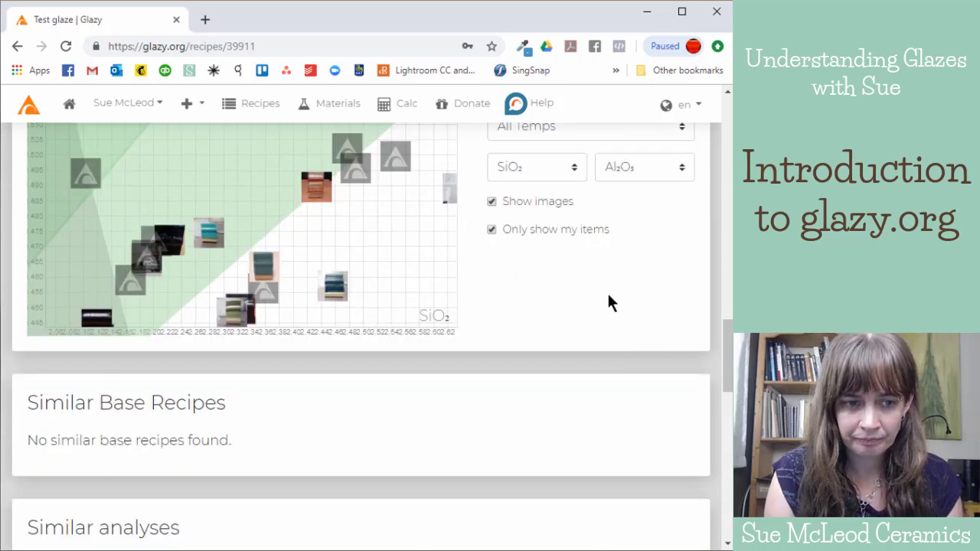
{"action": "scroll", "coordinate": [609, 302], "scroll_direction": "down", "scroll_amount": 3}
{"action": "scroll", "coordinate": [632, 212], "scroll_direction": "down", "scroll_amount": 1}
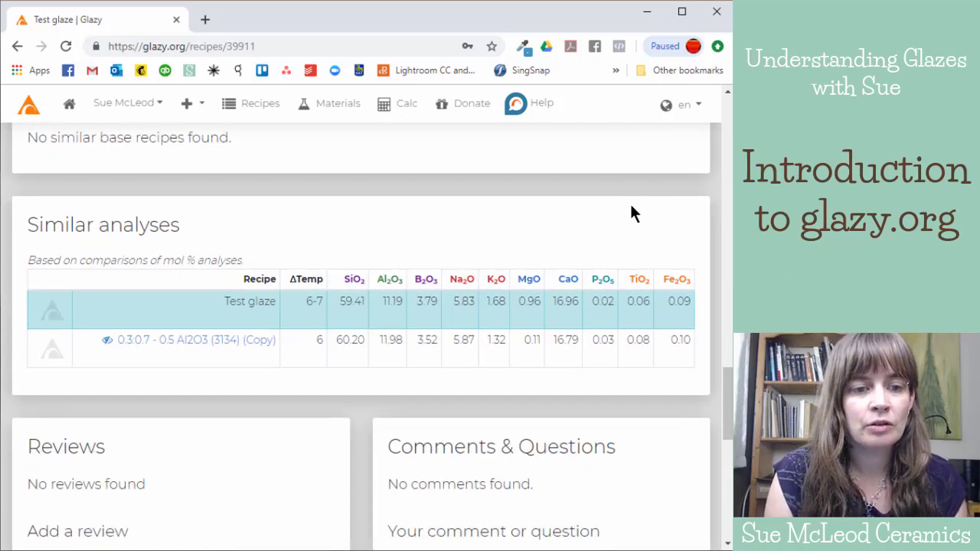
{"action": "scroll", "coordinate": [626, 181], "scroll_direction": "up", "scroll_amount": 1}
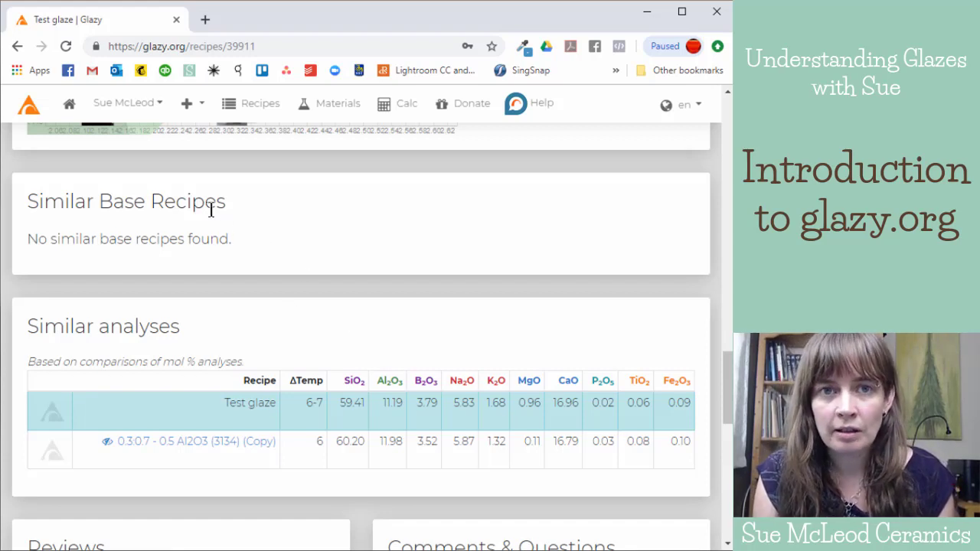
{"action": "scroll", "coordinate": [366, 316], "scroll_direction": "down", "scroll_amount": 1}
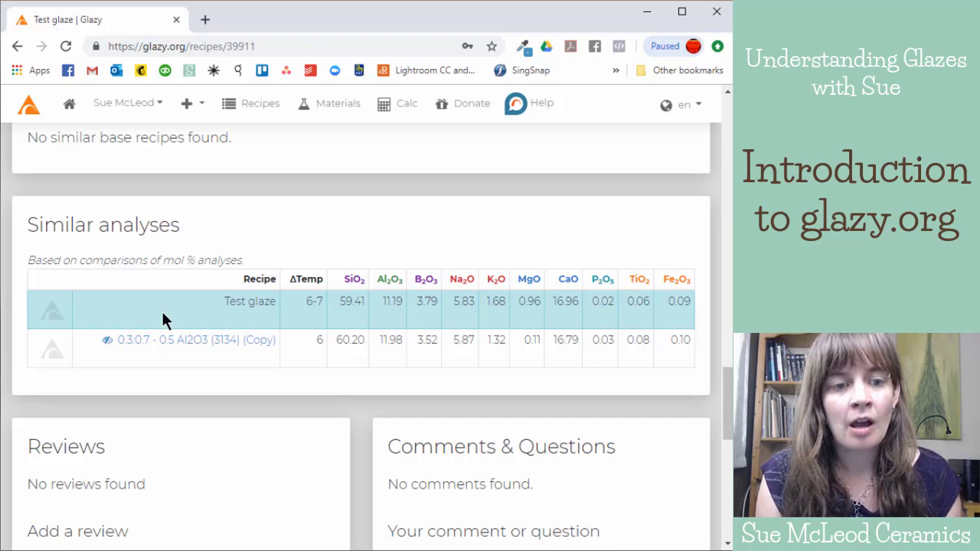
{"action": "scroll", "coordinate": [207, 300], "scroll_direction": "down", "scroll_amount": 1}
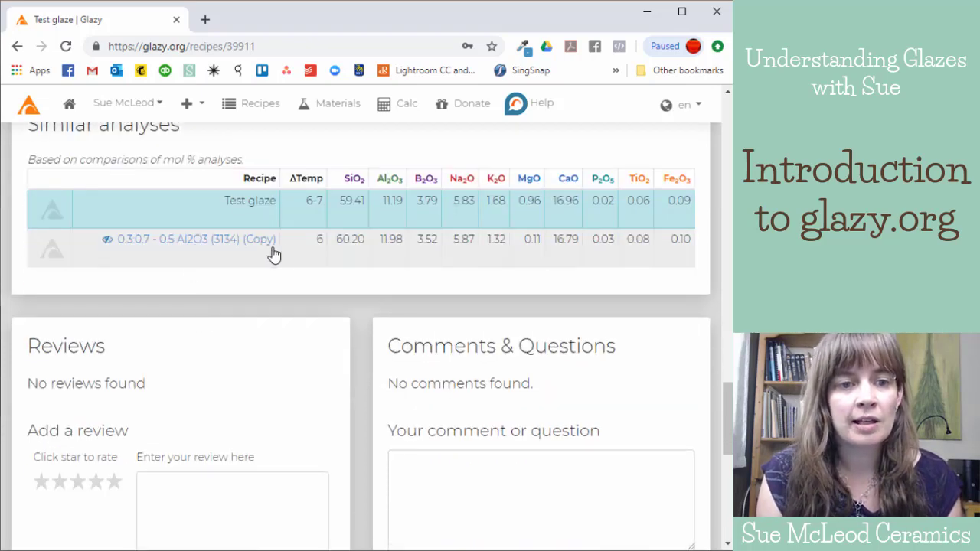
{"action": "scroll", "coordinate": [255, 222], "scroll_direction": "up", "scroll_amount": 2}
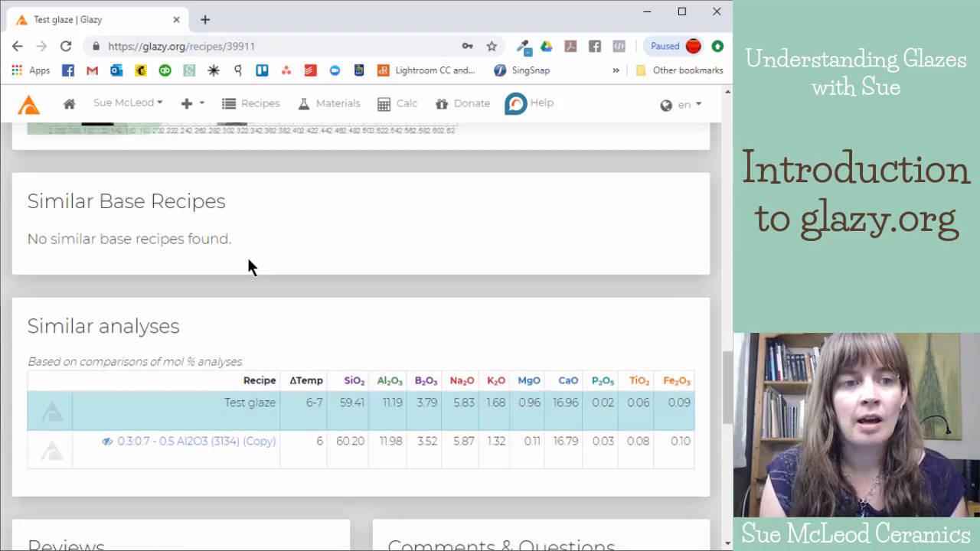
{"action": "scroll", "coordinate": [230, 435], "scroll_direction": "down", "scroll_amount": 1}
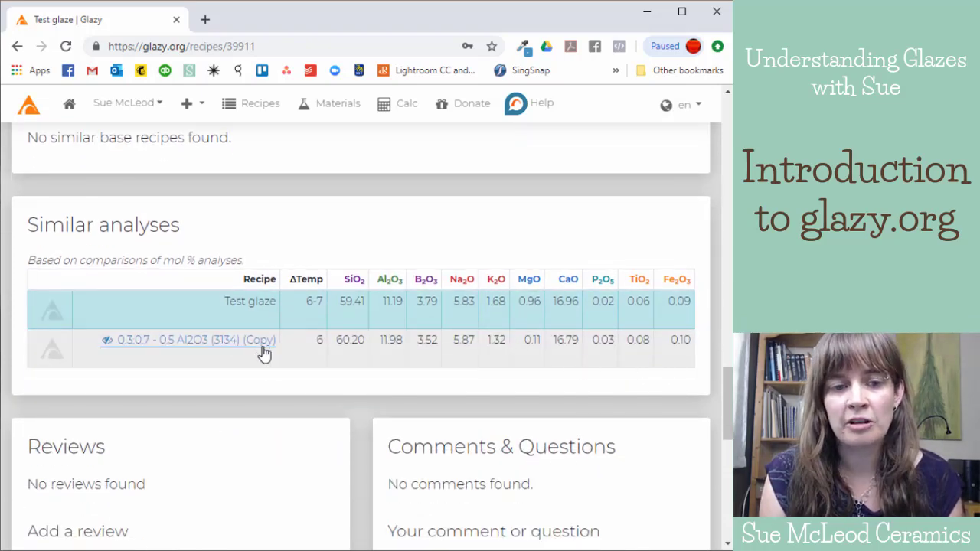
{"action": "scroll", "coordinate": [291, 322], "scroll_direction": "up", "scroll_amount": 1}
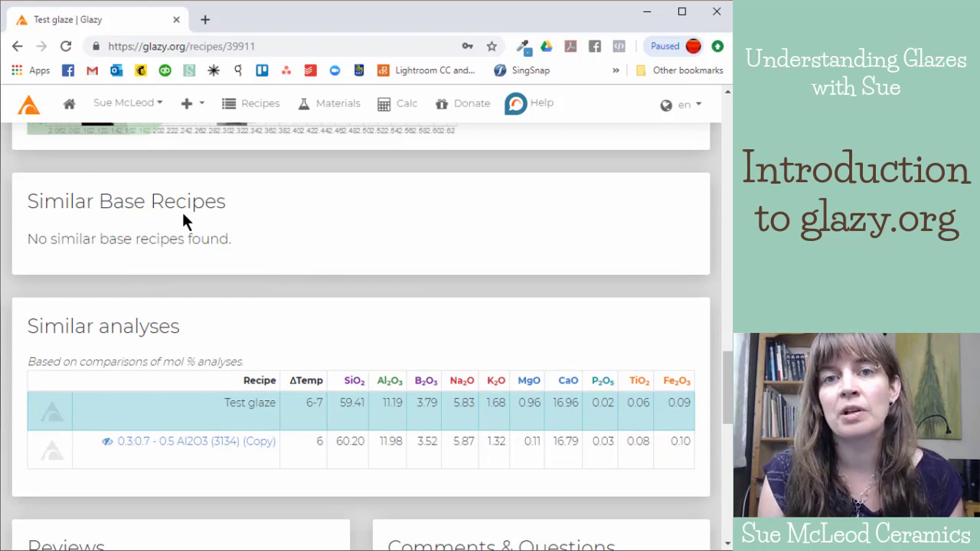
{"action": "scroll", "coordinate": [211, 229], "scroll_direction": "down", "scroll_amount": 1}
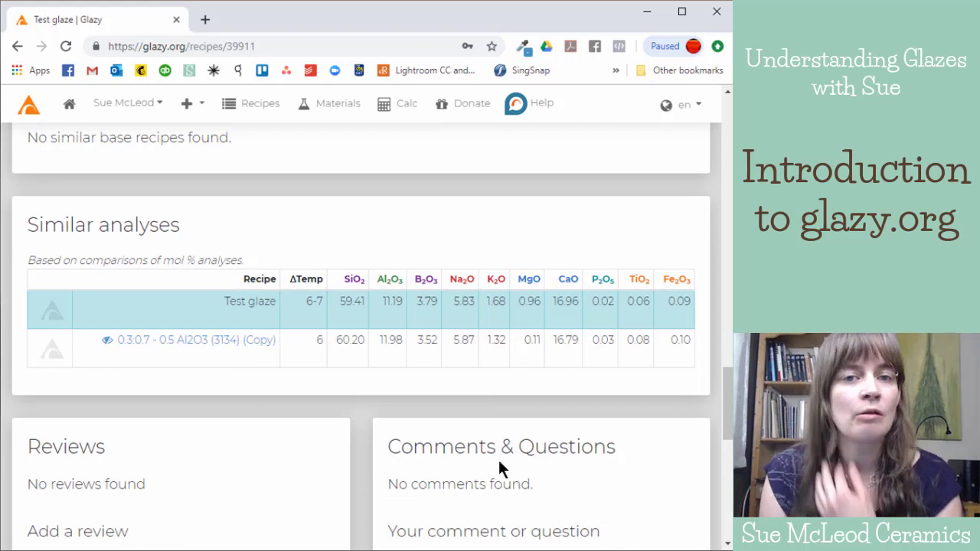
{"action": "scroll", "coordinate": [349, 300], "scroll_direction": "down", "scroll_amount": 1}
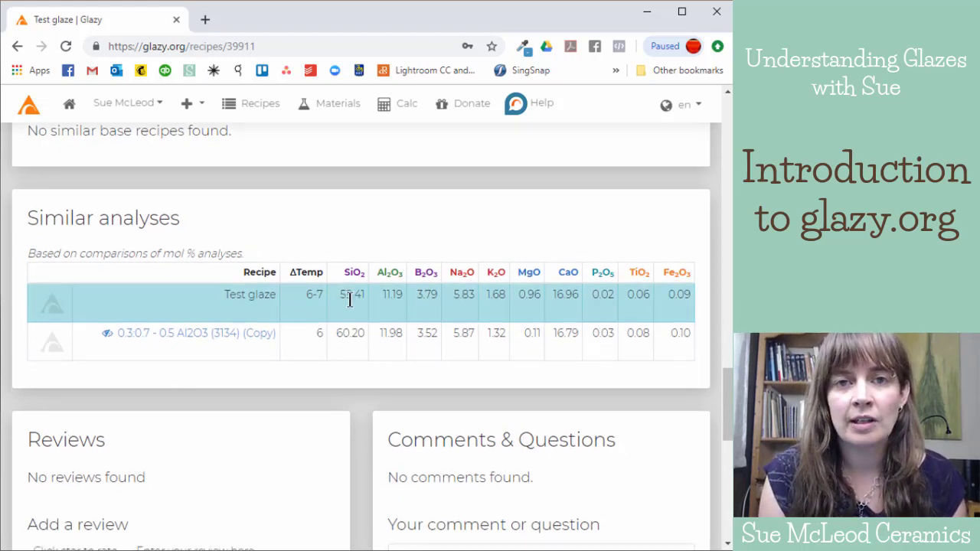
{"action": "scroll", "coordinate": [349, 300], "scroll_direction": "down", "scroll_amount": 1}
Step: Scroll down to the Bookmarks section and footer, then back up to the Test glaze header
{"action": "scroll", "coordinate": [436, 255], "scroll_direction": "down", "scroll_amount": 1}
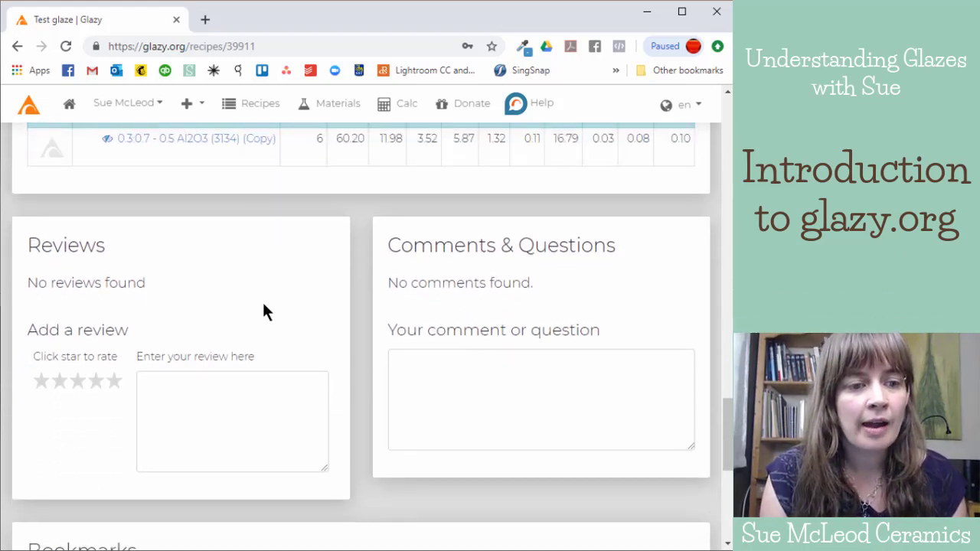
{"action": "scroll", "coordinate": [230, 298], "scroll_direction": "down", "scroll_amount": 1}
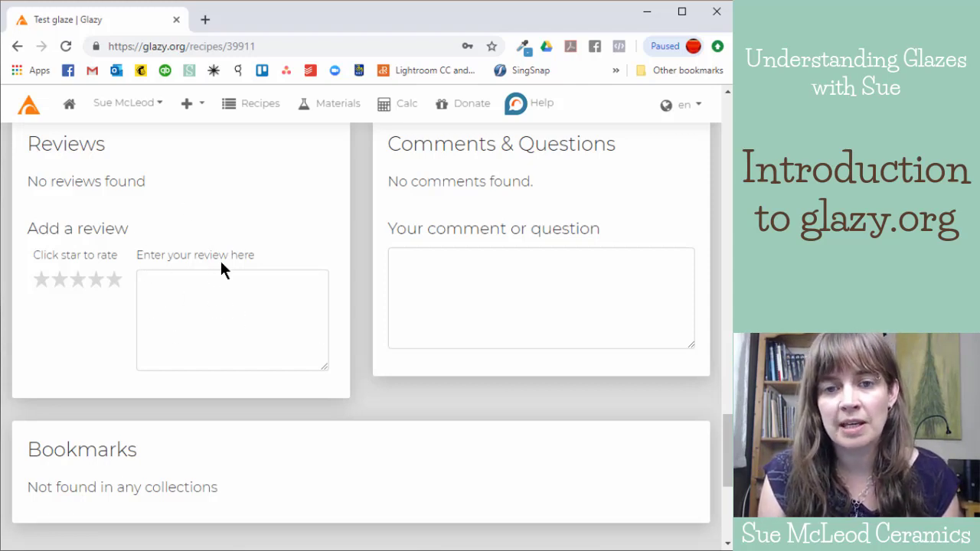
{"action": "scroll", "coordinate": [463, 270], "scroll_direction": "up", "scroll_amount": 2}
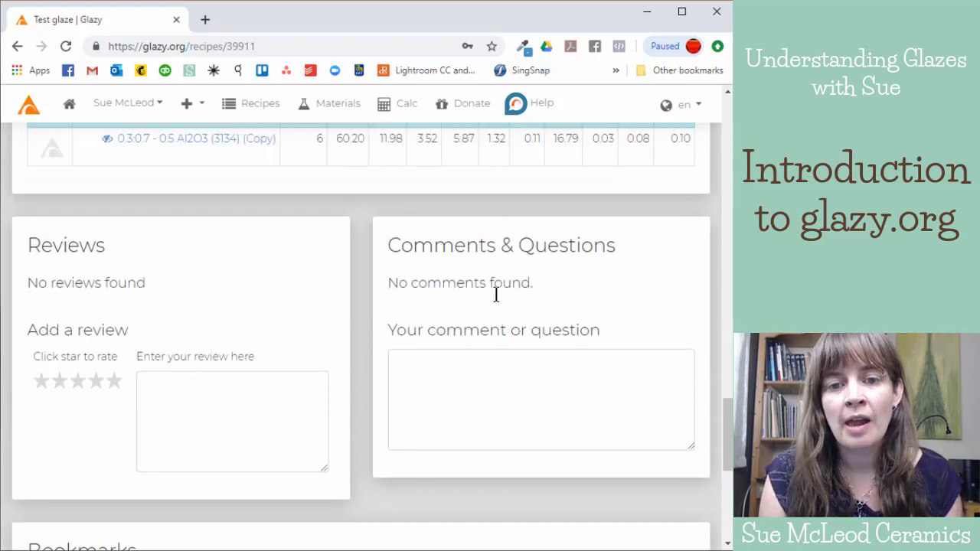
{"action": "scroll", "coordinate": [528, 291], "scroll_direction": "down", "scroll_amount": 3}
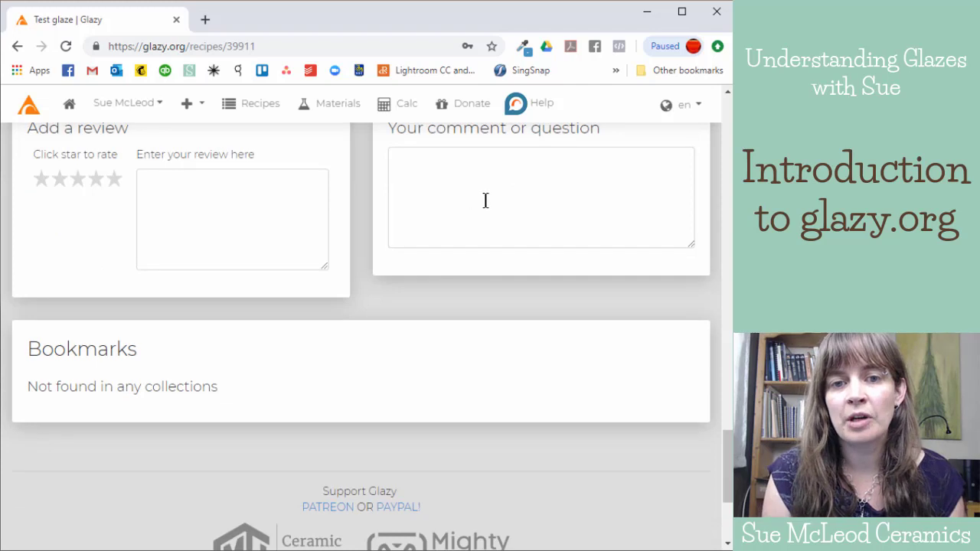
{"action": "scroll", "coordinate": [473, 193], "scroll_direction": "up", "scroll_amount": 2}
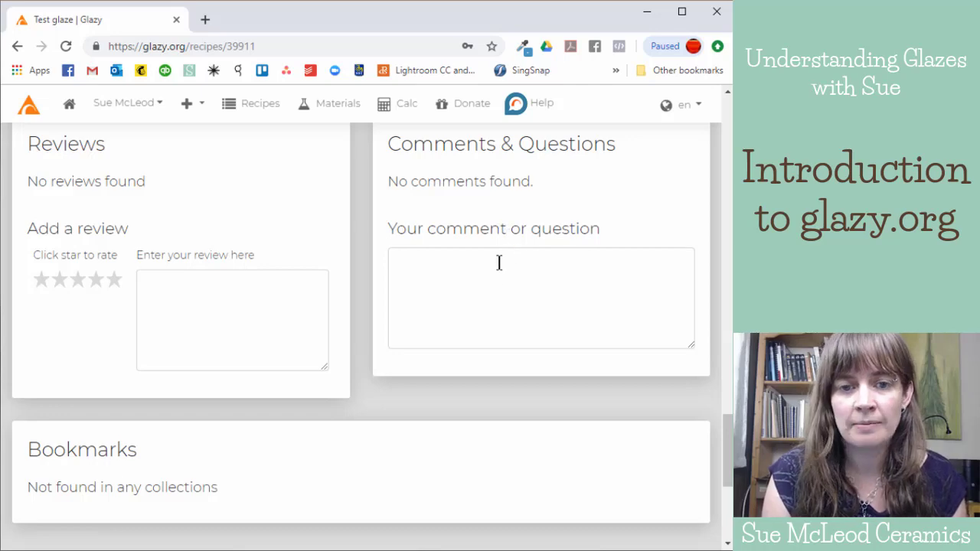
{"action": "scroll", "coordinate": [493, 219], "scroll_direction": "down", "scroll_amount": 1}
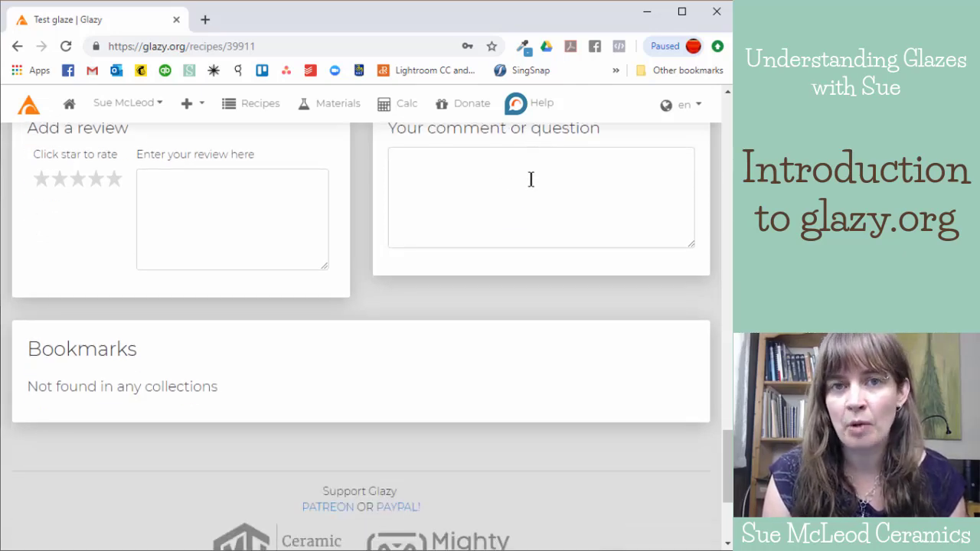
{"action": "scroll", "coordinate": [518, 212], "scroll_direction": "down", "scroll_amount": 1}
{"action": "scroll", "coordinate": [495, 331], "scroll_direction": "up", "scroll_amount": 20}
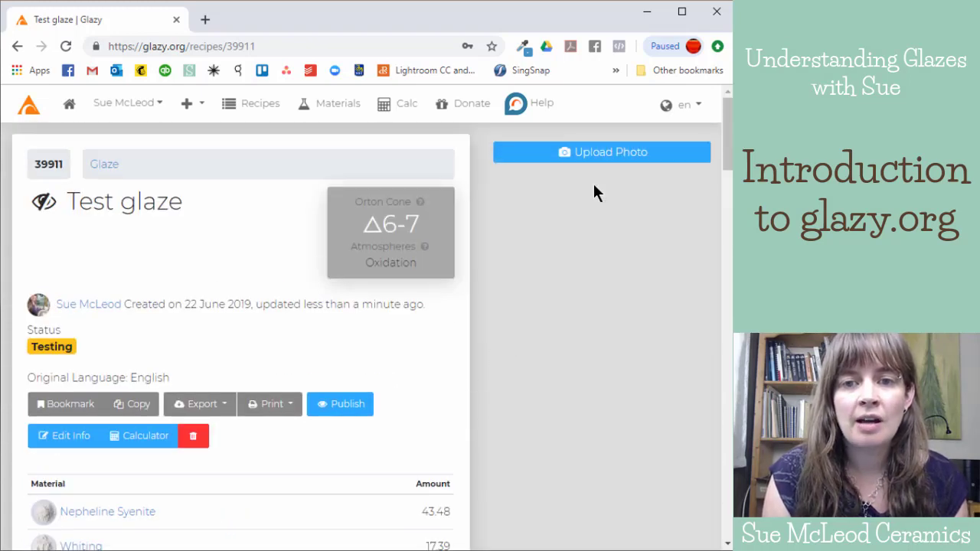
Step: Open the Add Photo dialog for the Test glaze via Upload Photo
{"action": "left_click", "coordinate": [602, 155]}
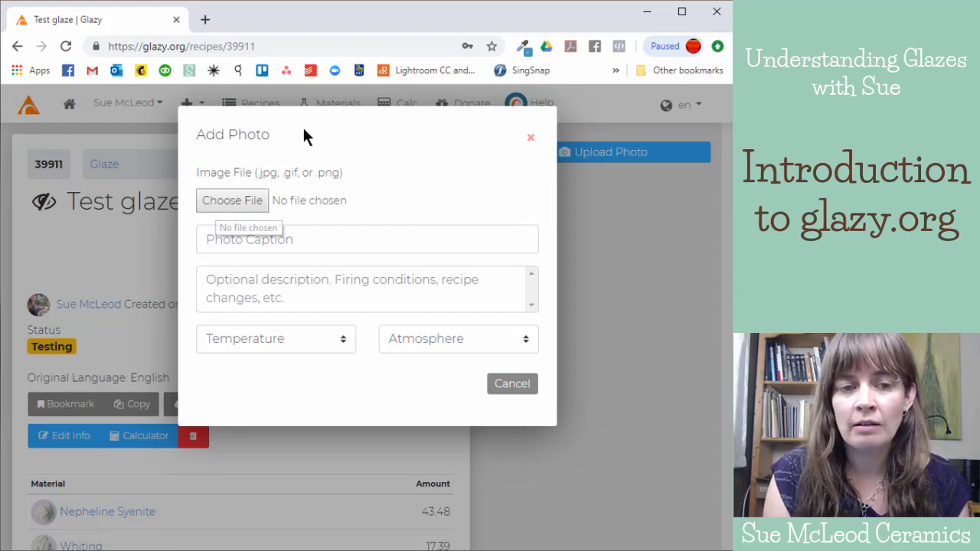
{"action": "left_click", "coordinate": [314, 236]}
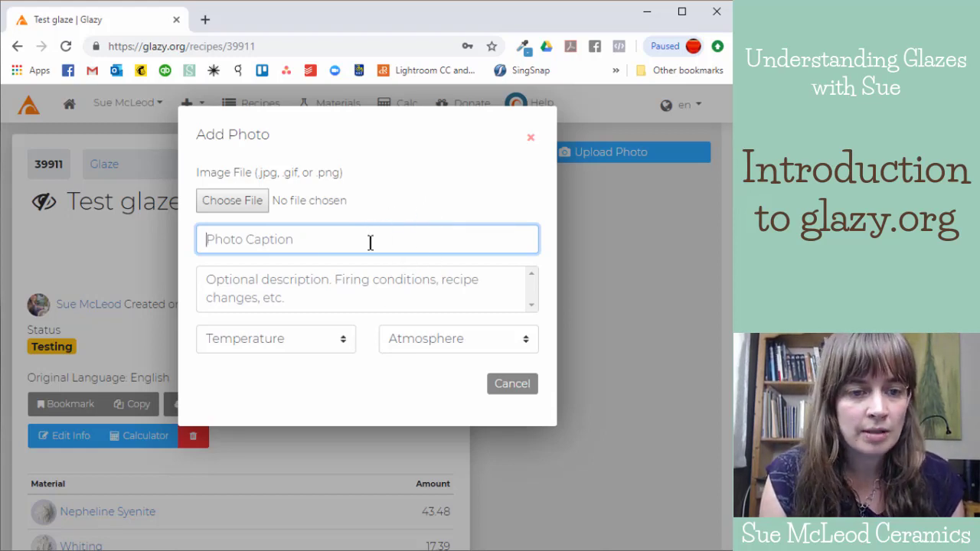
{"action": "left_click", "coordinate": [330, 347]}
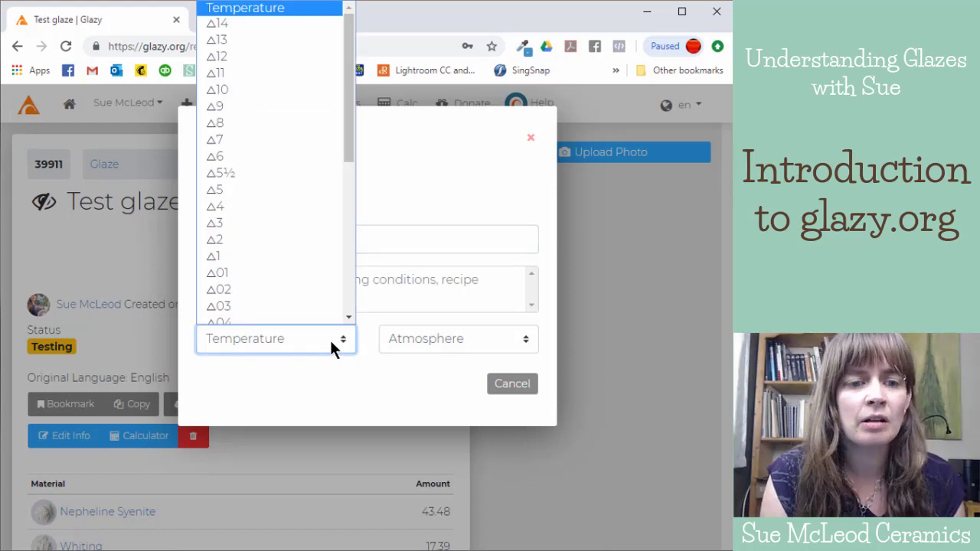
{"action": "left_click", "coordinate": [330, 347]}
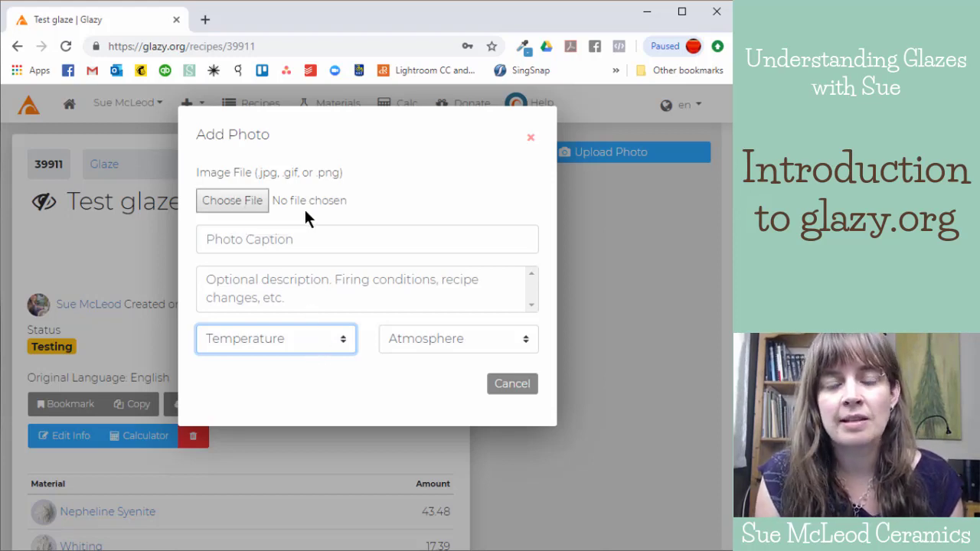
{"action": "left_click", "coordinate": [291, 336]}
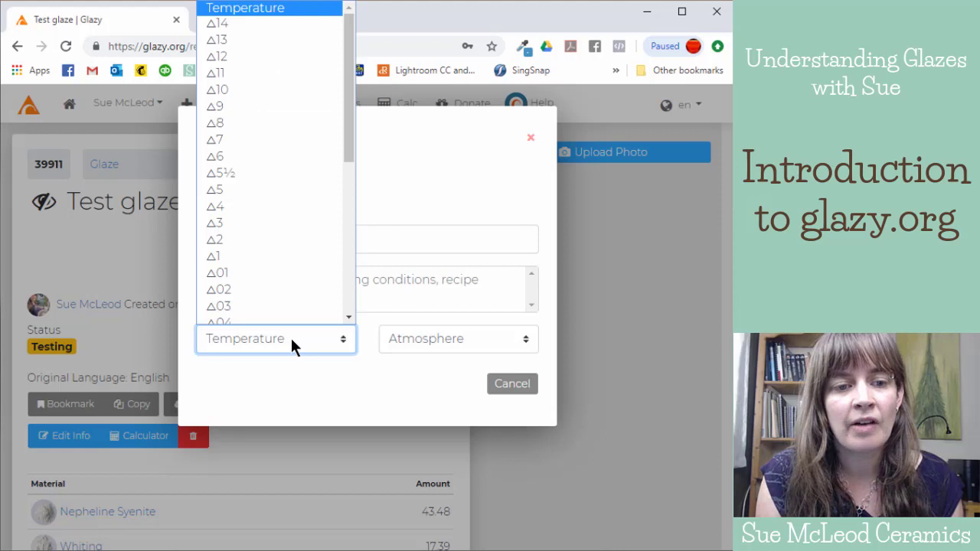
{"action": "left_click", "coordinate": [290, 337]}
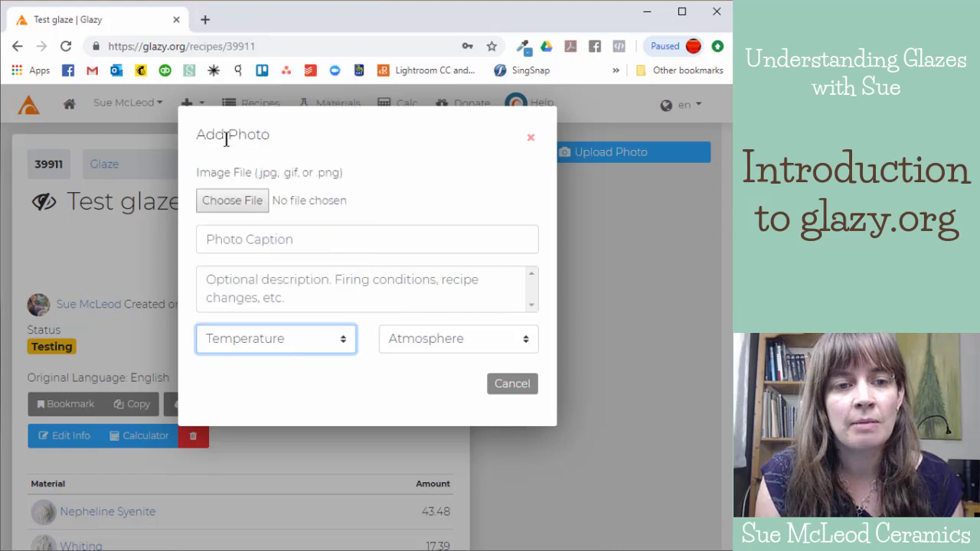
{"action": "left_click", "coordinate": [480, 340]}
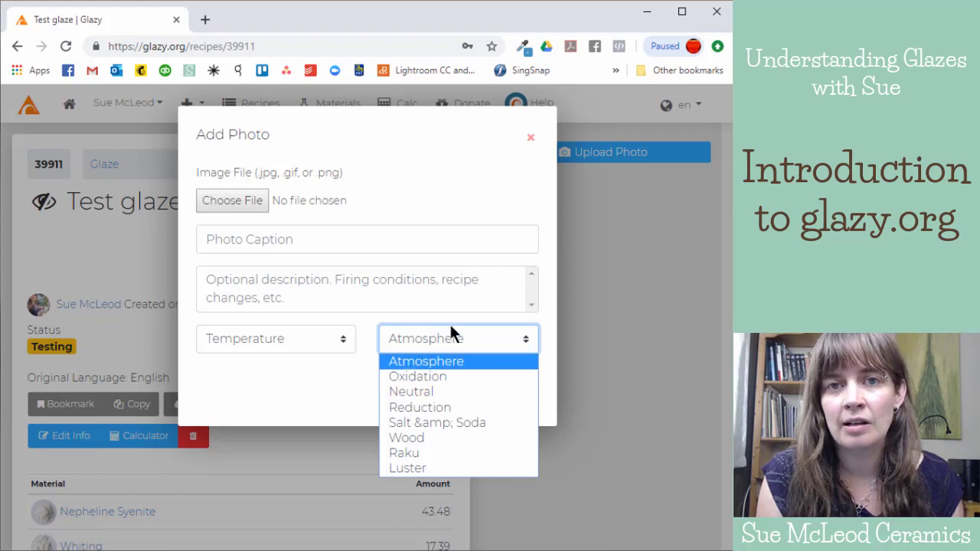
{"action": "left_click", "coordinate": [456, 334]}
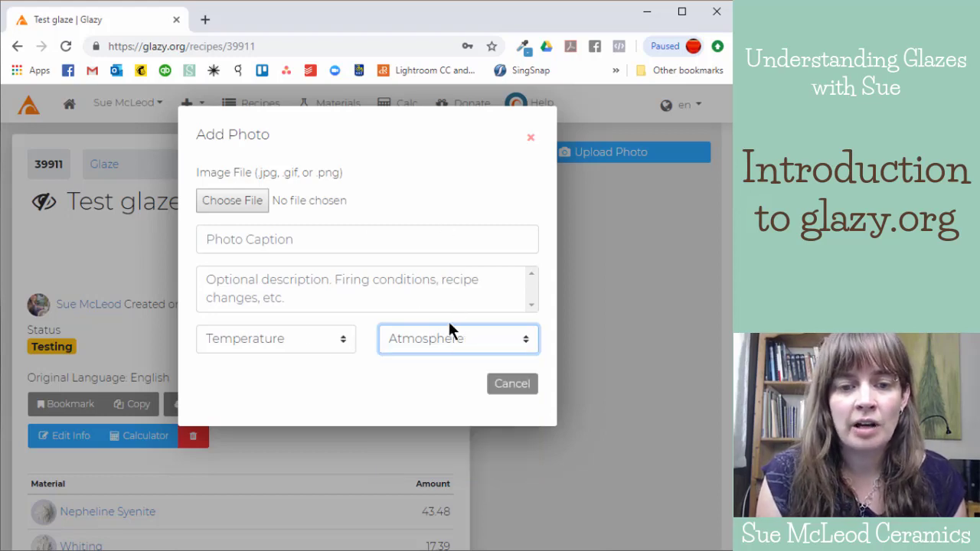
Step: Cancel the Add Photo dialog and scroll through the photo-less Test glaze page
{"action": "left_click", "coordinate": [511, 384]}
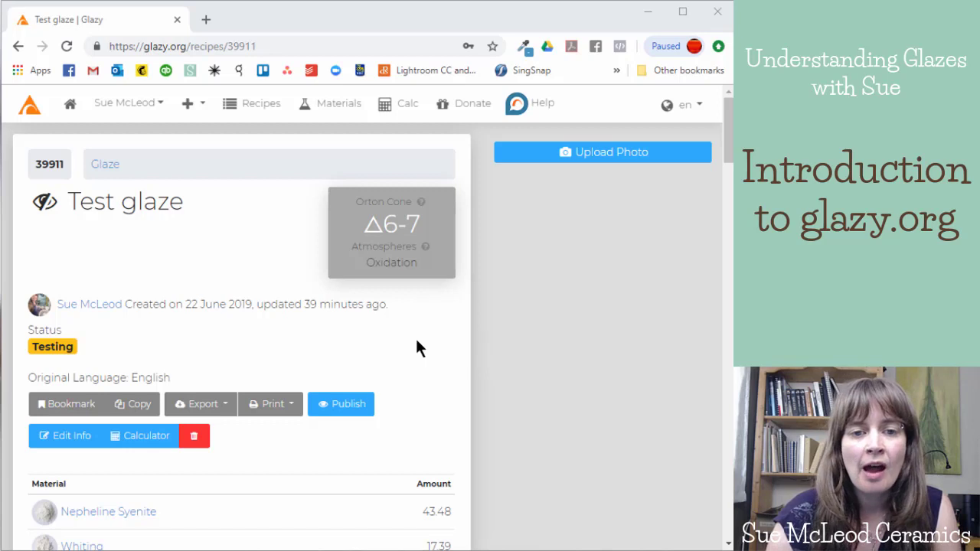
{"action": "scroll", "coordinate": [416, 348], "scroll_direction": "down", "scroll_amount": 1}
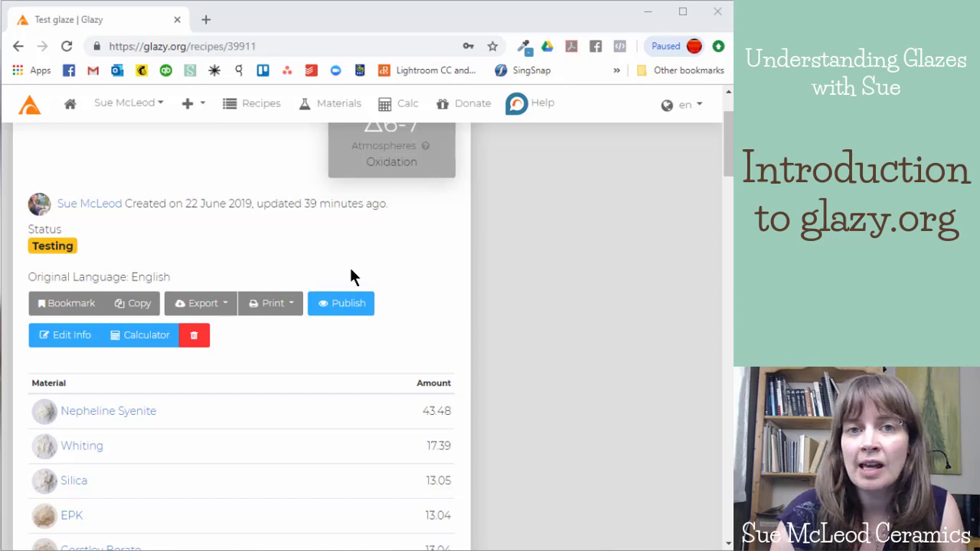
{"action": "scroll", "coordinate": [371, 329], "scroll_direction": "up", "scroll_amount": 2}
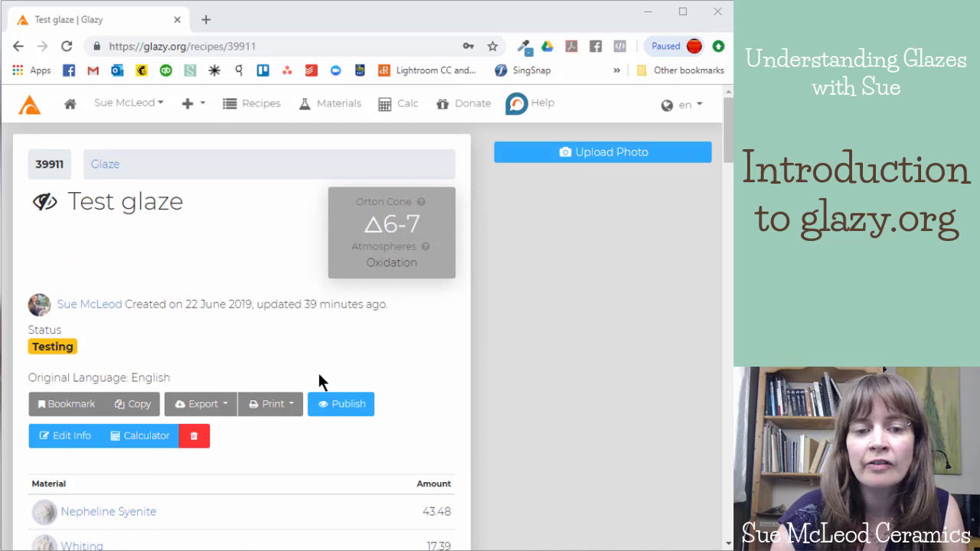
{"action": "scroll", "coordinate": [373, 389], "scroll_direction": "down", "scroll_amount": 2}
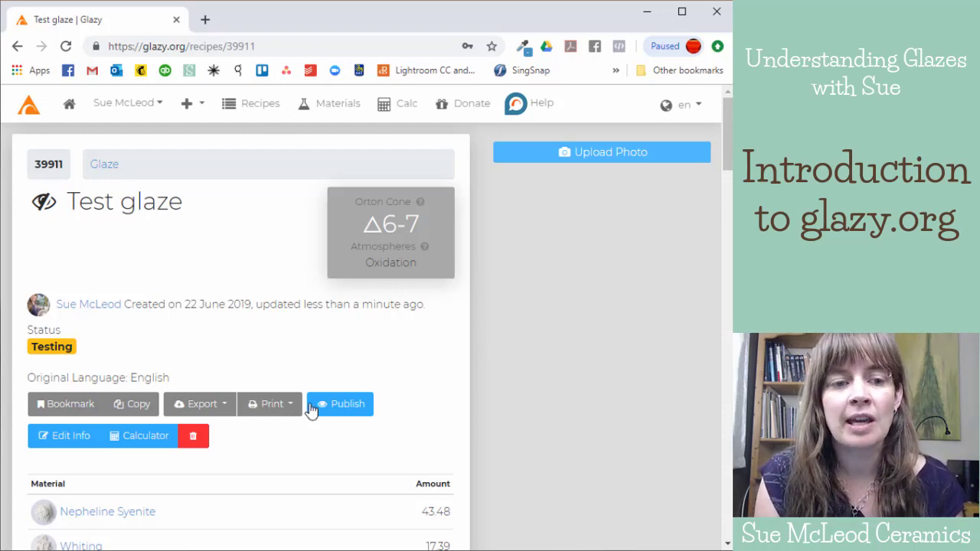
{"action": "scroll", "coordinate": [319, 325], "scroll_direction": "down", "scroll_amount": 8}
{"action": "scroll", "coordinate": [319, 326], "scroll_direction": "up", "scroll_amount": 6}
{"action": "scroll", "coordinate": [625, 272], "scroll_direction": "up", "scroll_amount": 3}
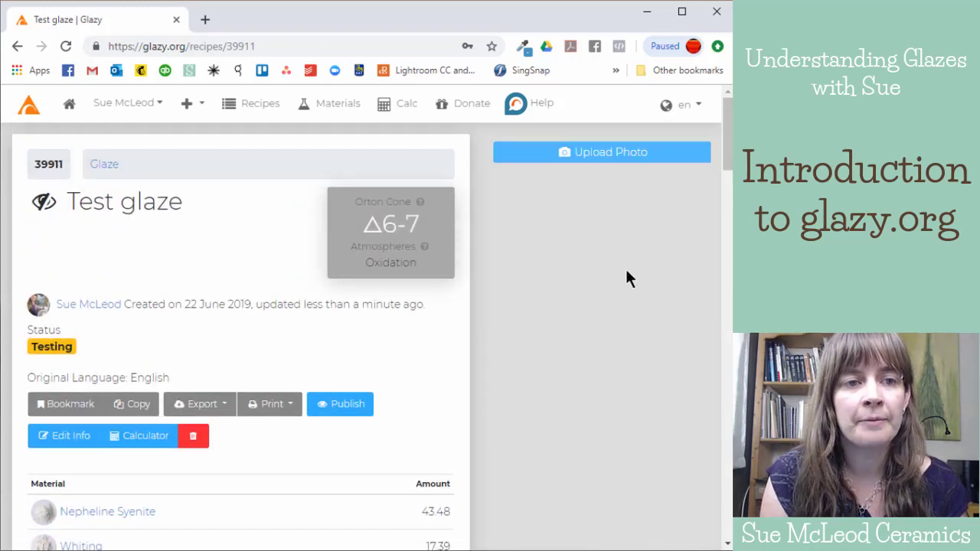
Step: Go to the Glazy home search grid of photographed glaze recipes with its Stull chart
{"action": "left_click", "coordinate": [31, 104]}
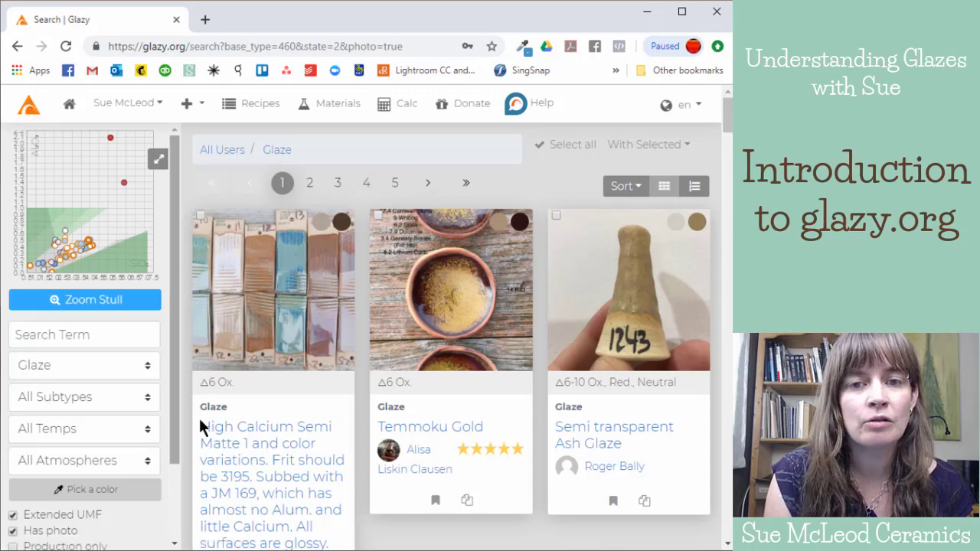
{"action": "scroll", "coordinate": [455, 258], "scroll_direction": "down", "scroll_amount": 5}
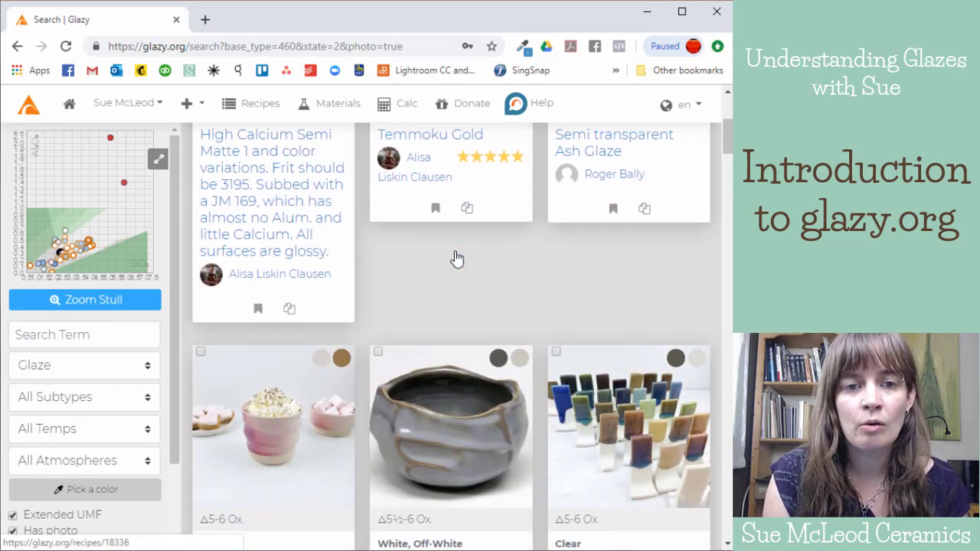
{"action": "scroll", "coordinate": [454, 258], "scroll_direction": "up", "scroll_amount": 3}
{"action": "scroll", "coordinate": [503, 378], "scroll_direction": "up", "scroll_amount": 2}
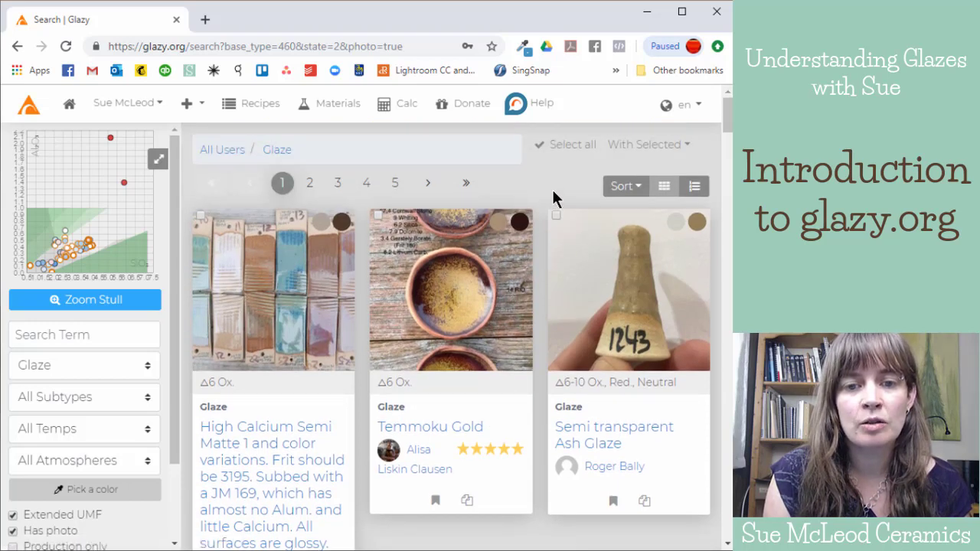
{"action": "scroll", "coordinate": [552, 192], "scroll_direction": "down", "scroll_amount": 2}
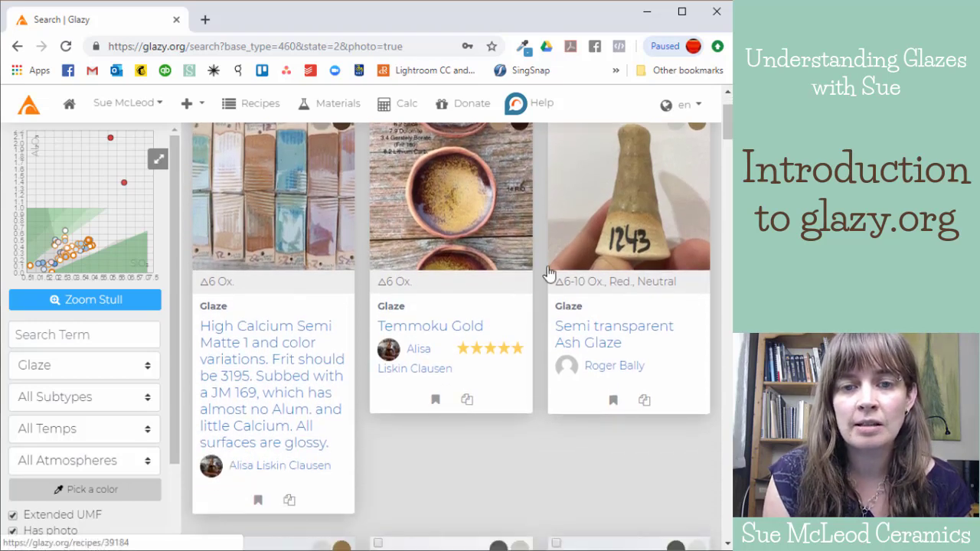
{"action": "scroll", "coordinate": [447, 451], "scroll_direction": "up", "scroll_amount": 2}
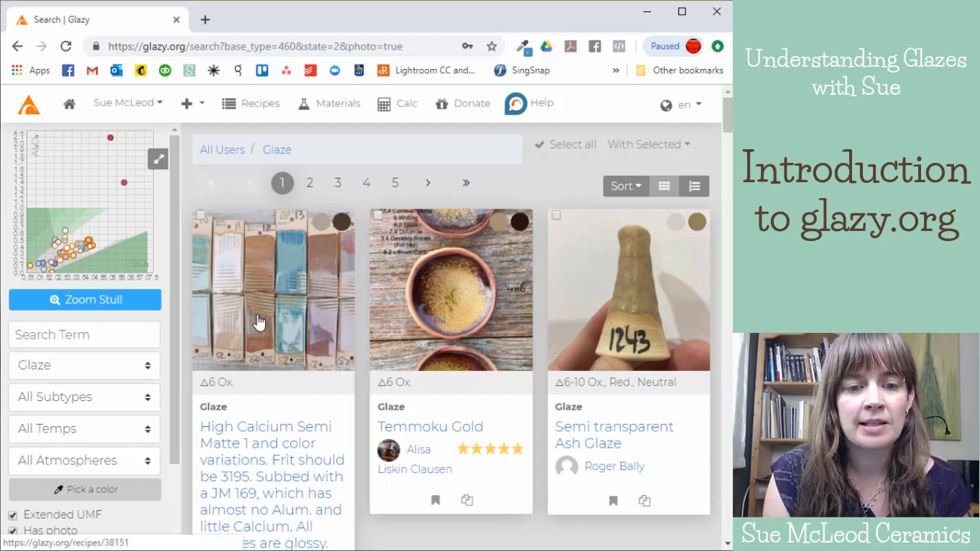
Step: Browse result cards such as Toms Shino ATM and Glossy Nuka, then select the Search Term box
{"action": "scroll", "coordinate": [573, 276], "scroll_direction": "down", "scroll_amount": 8}
{"action": "scroll", "coordinate": [496, 274], "scroll_direction": "down", "scroll_amount": 12}
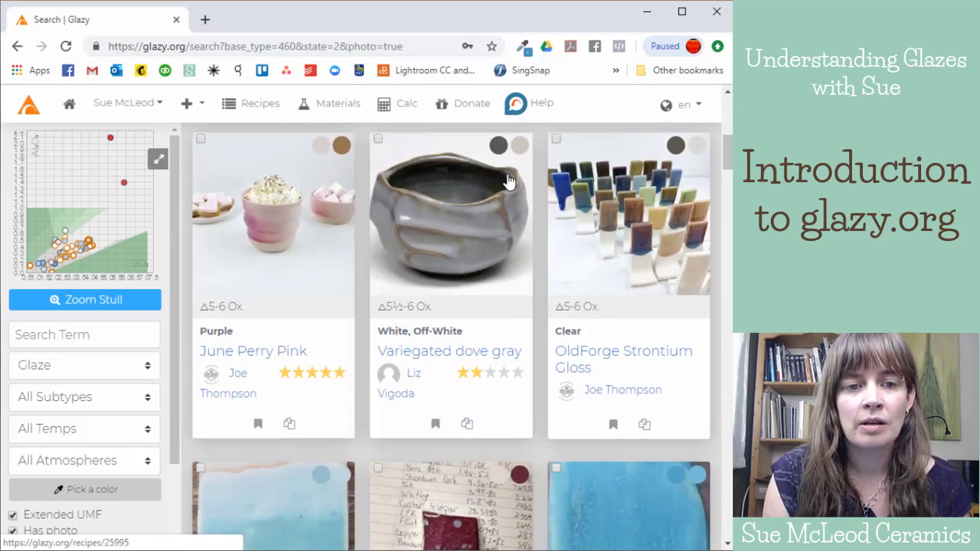
{"action": "scroll", "coordinate": [667, 429], "scroll_direction": "down", "scroll_amount": 5}
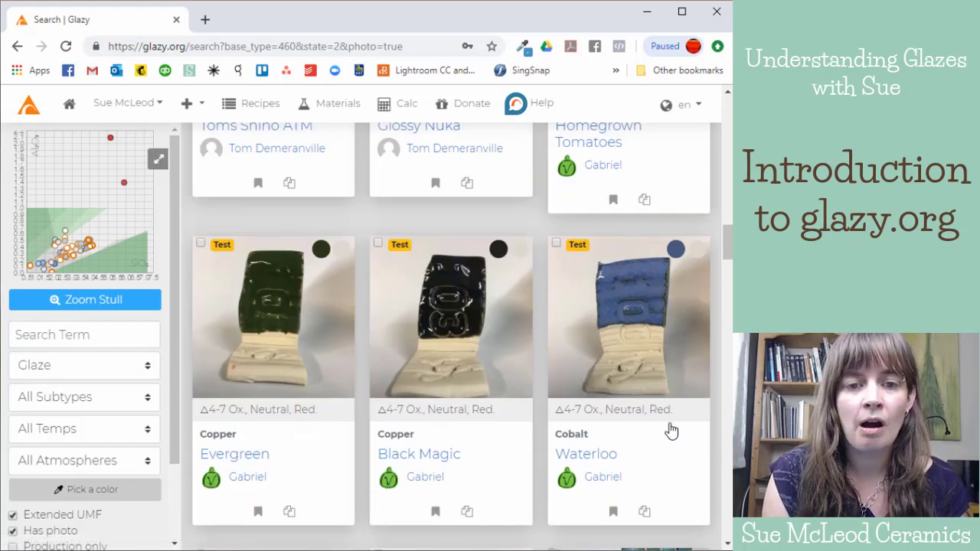
{"action": "scroll", "coordinate": [560, 275], "scroll_direction": "down", "scroll_amount": 7}
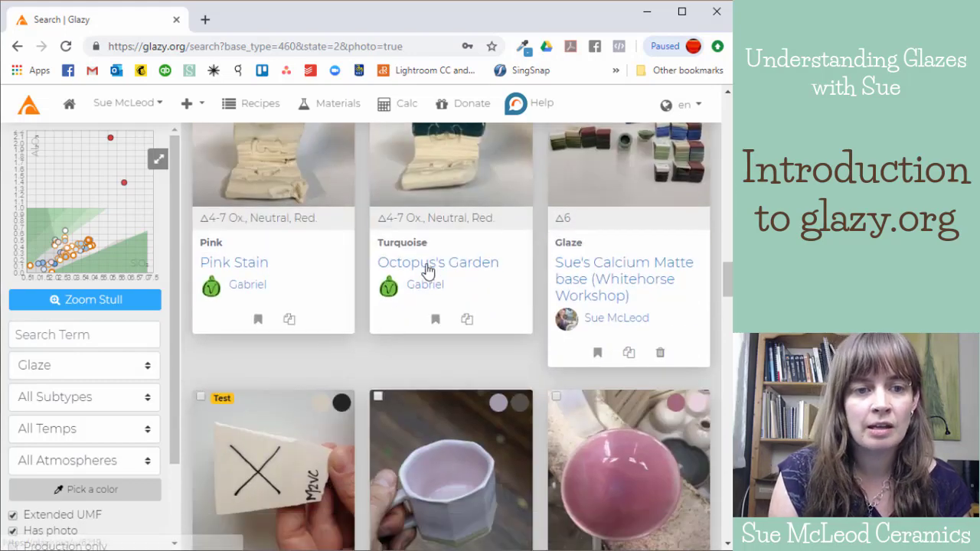
{"action": "left_click", "coordinate": [76, 335]}
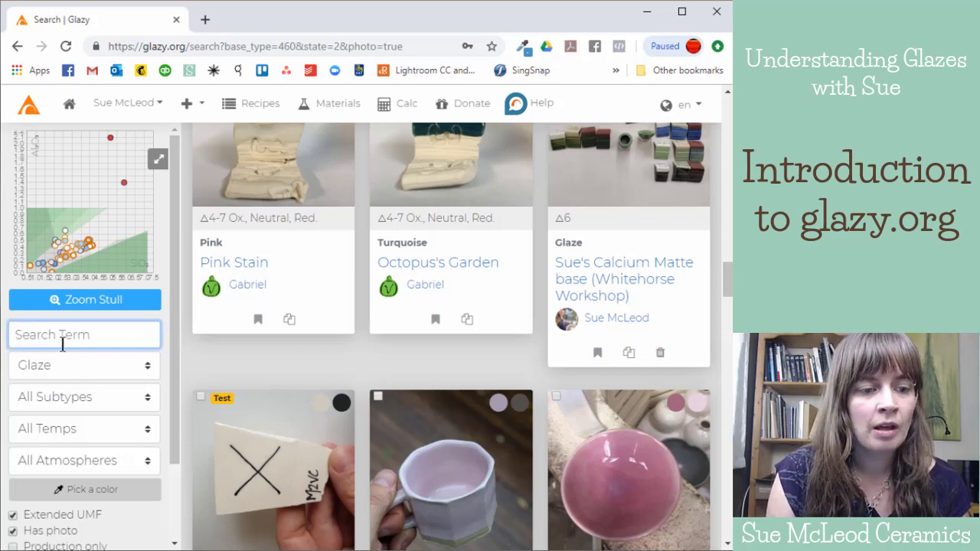
{"action": "scroll", "coordinate": [229, 298], "scroll_direction": "up", "scroll_amount": 9}
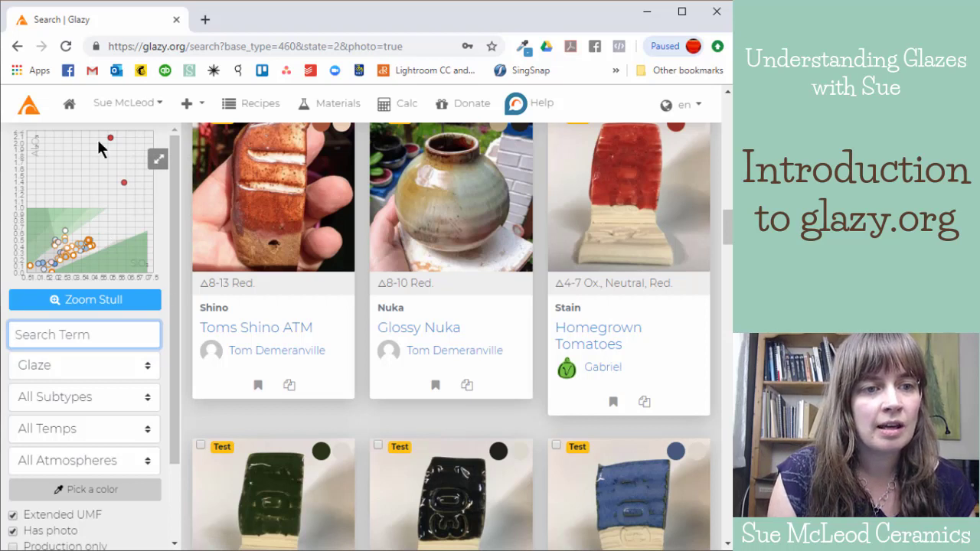
Step: Expand the Stull chart across the left side and pan it toward lower values
{"action": "left_click", "coordinate": [158, 161]}
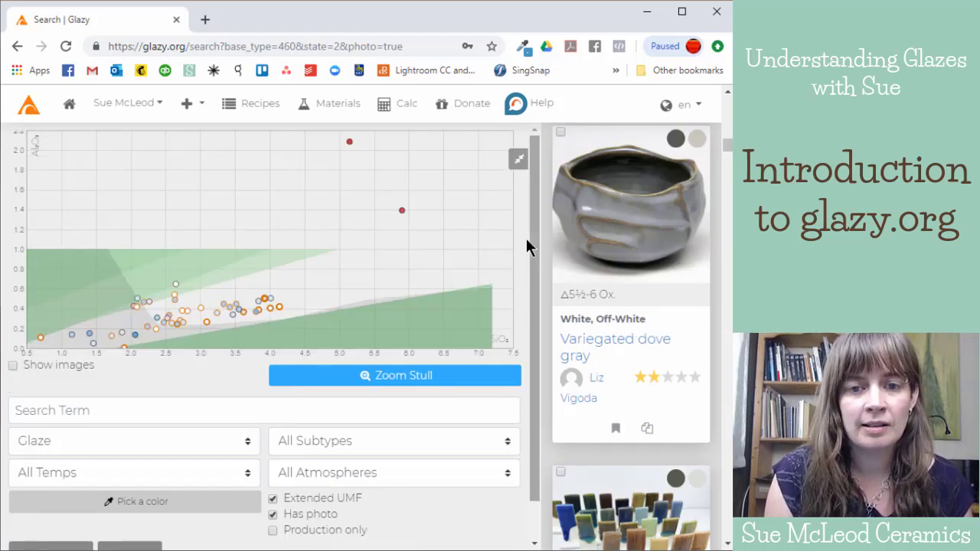
{"action": "scroll", "coordinate": [536, 230], "scroll_direction": "down", "scroll_amount": 1}
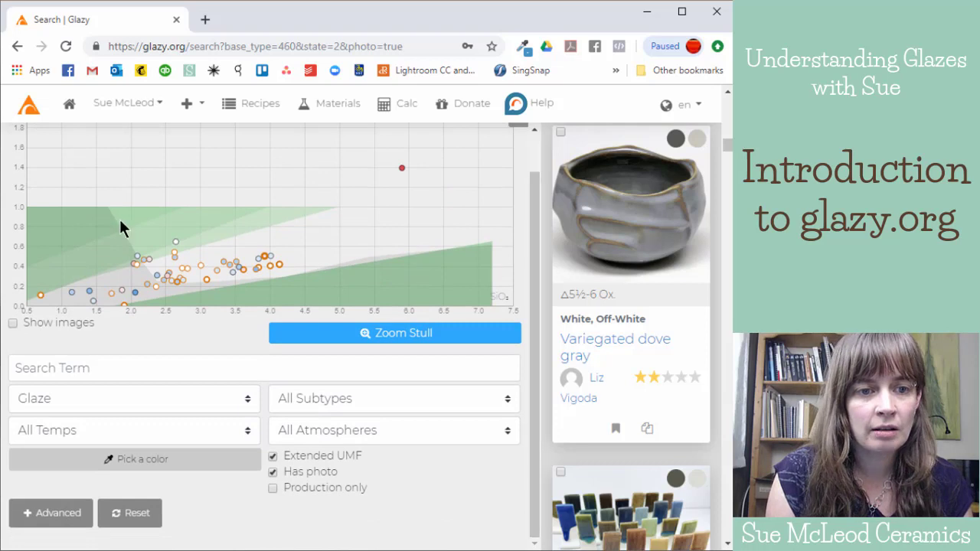
{"action": "left_click_drag", "start_coordinate": [231, 230], "coordinate": [235, 206]}
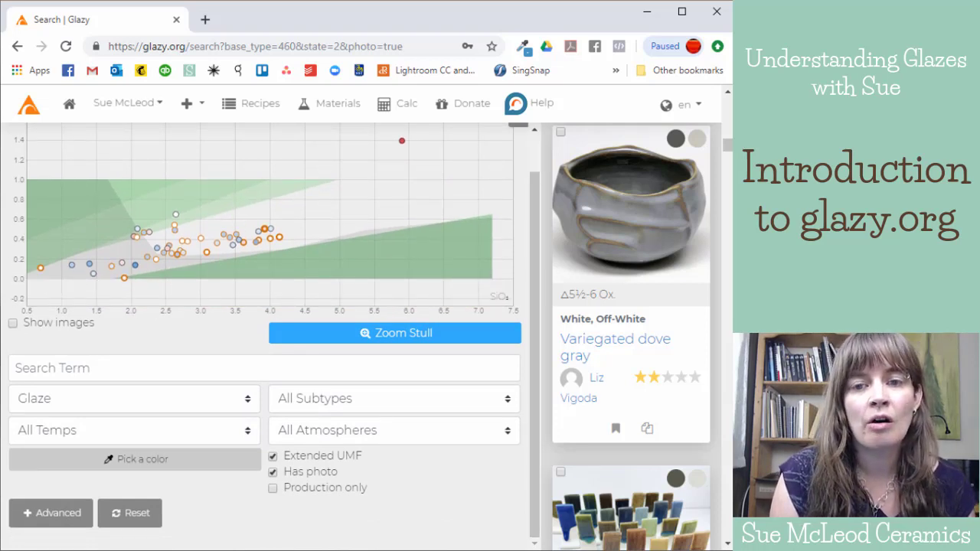
{"action": "scroll", "coordinate": [651, 240], "scroll_direction": "down", "scroll_amount": 10}
{"action": "scroll", "coordinate": [645, 261], "scroll_direction": "down", "scroll_amount": 12}
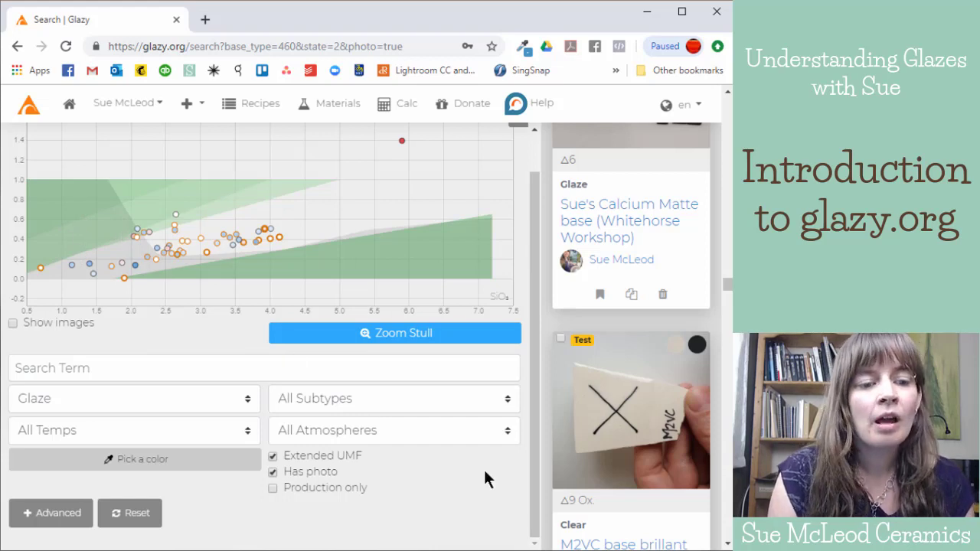
{"action": "scroll", "coordinate": [408, 473], "scroll_direction": "up", "scroll_amount": 2}
{"action": "scroll", "coordinate": [438, 306], "scroll_direction": "up", "scroll_amount": 3}
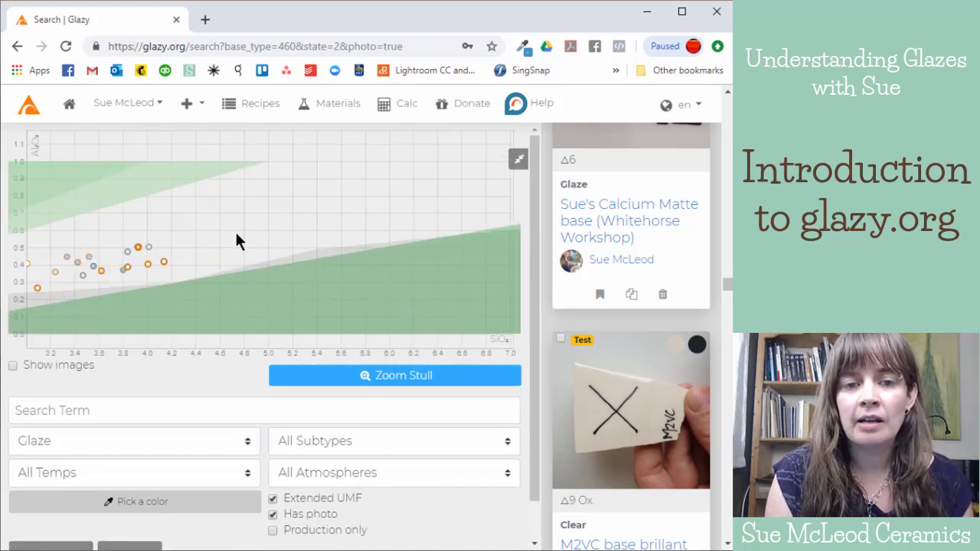
{"action": "scroll", "coordinate": [207, 240], "scroll_direction": "down", "scroll_amount": 5}
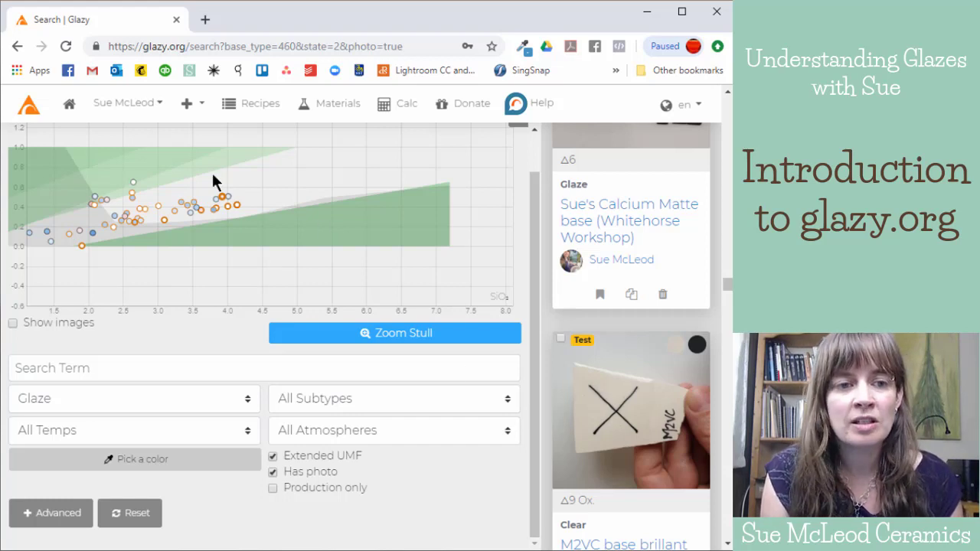
{"action": "left_click_drag", "start_coordinate": [274, 245], "coordinate": [304, 286]}
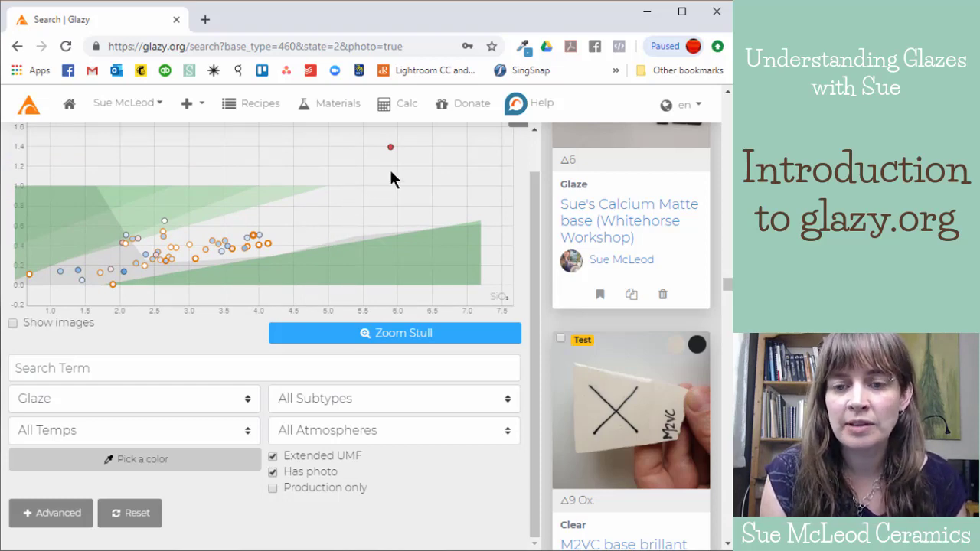
{"action": "scroll", "coordinate": [631, 297], "scroll_direction": "down", "scroll_amount": 15}
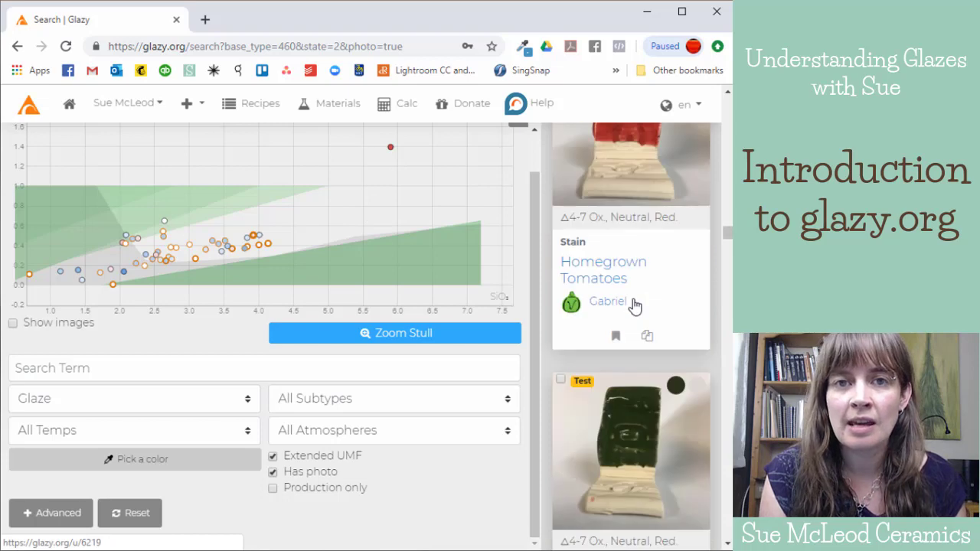
{"action": "scroll", "coordinate": [634, 305], "scroll_direction": "down", "scroll_amount": 10}
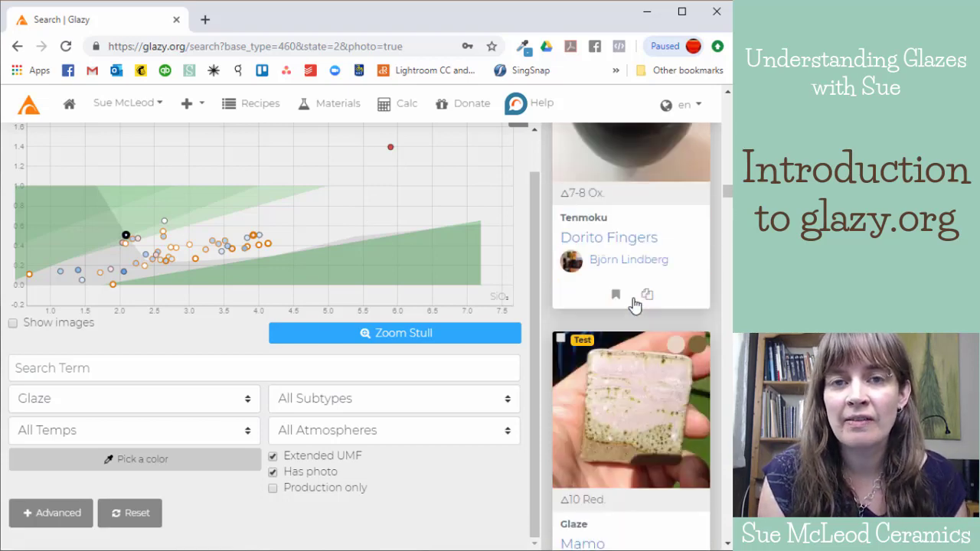